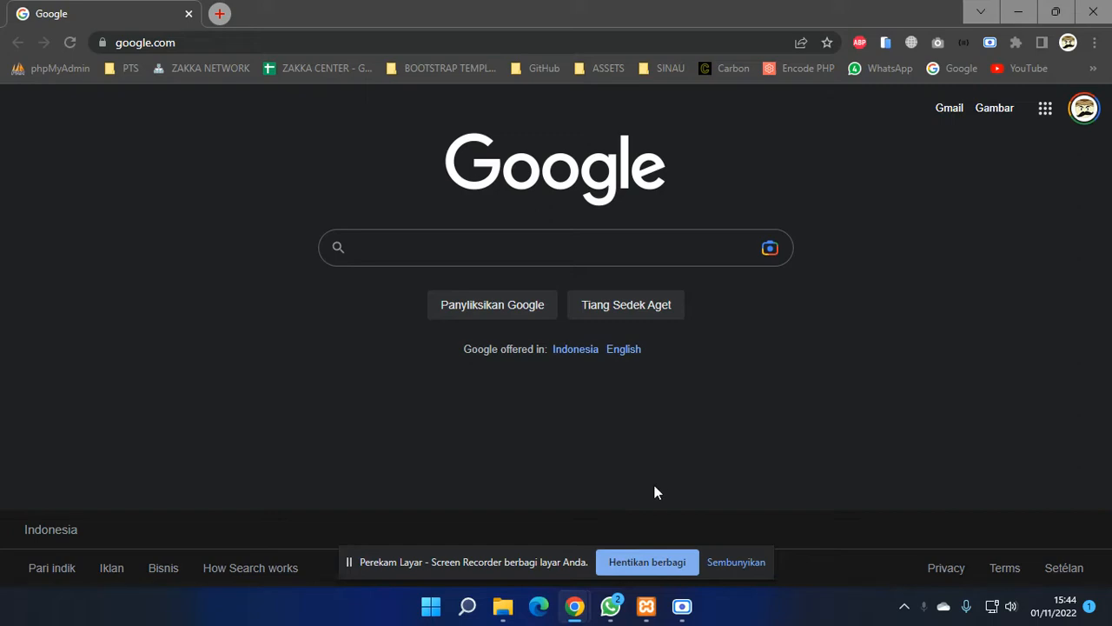
- Check the XAMPP Control Panel, then switch to the File Explorer window
left_click(652, 609)
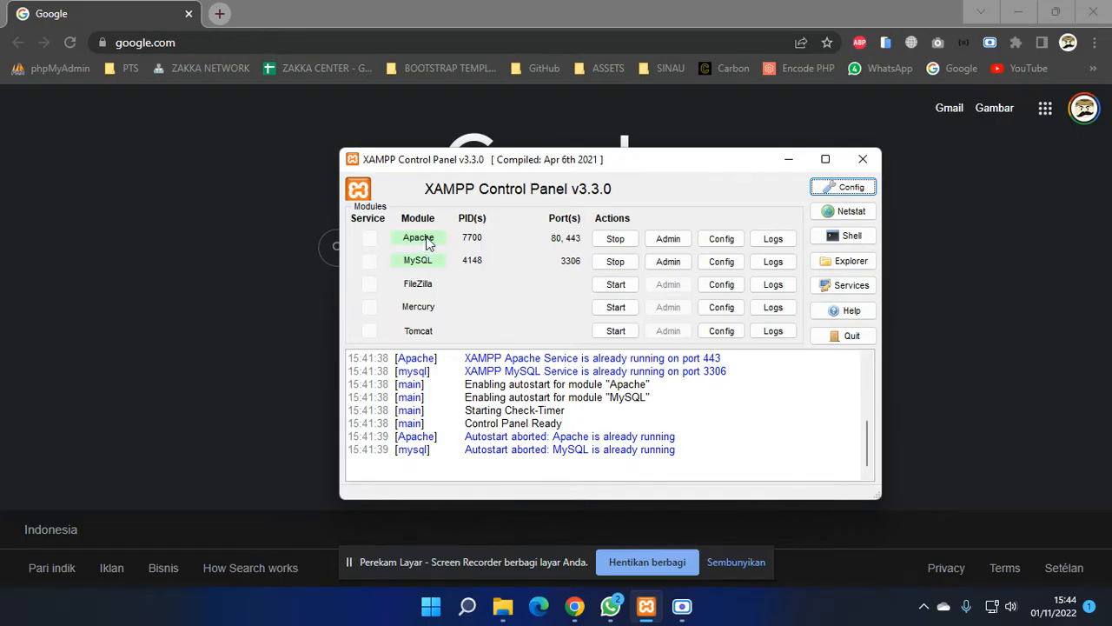
left_click(789, 164)
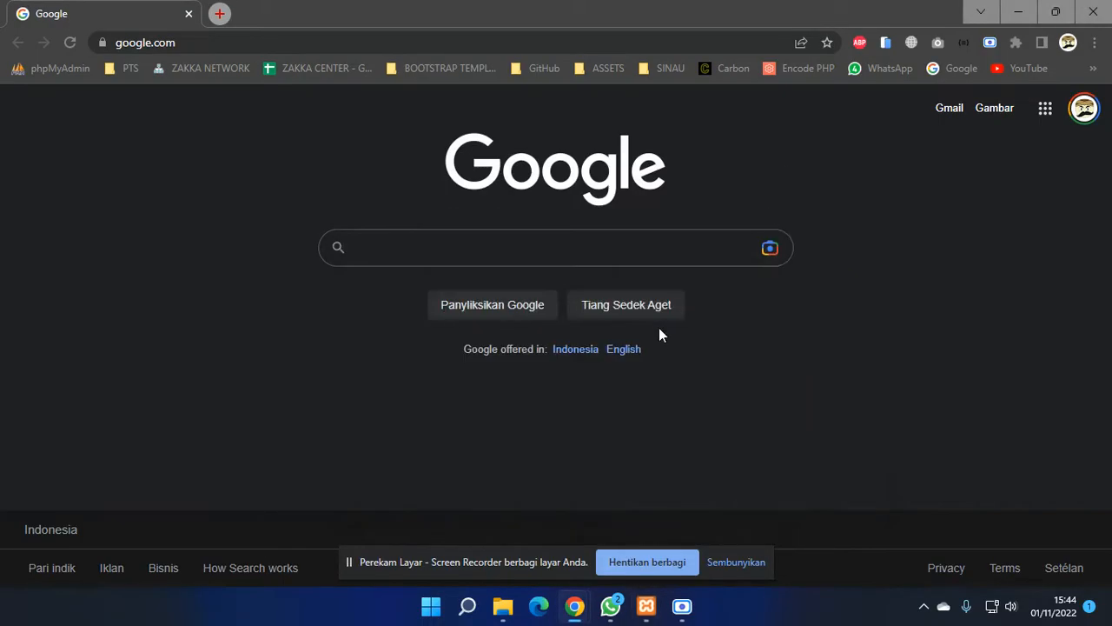
left_click(503, 606)
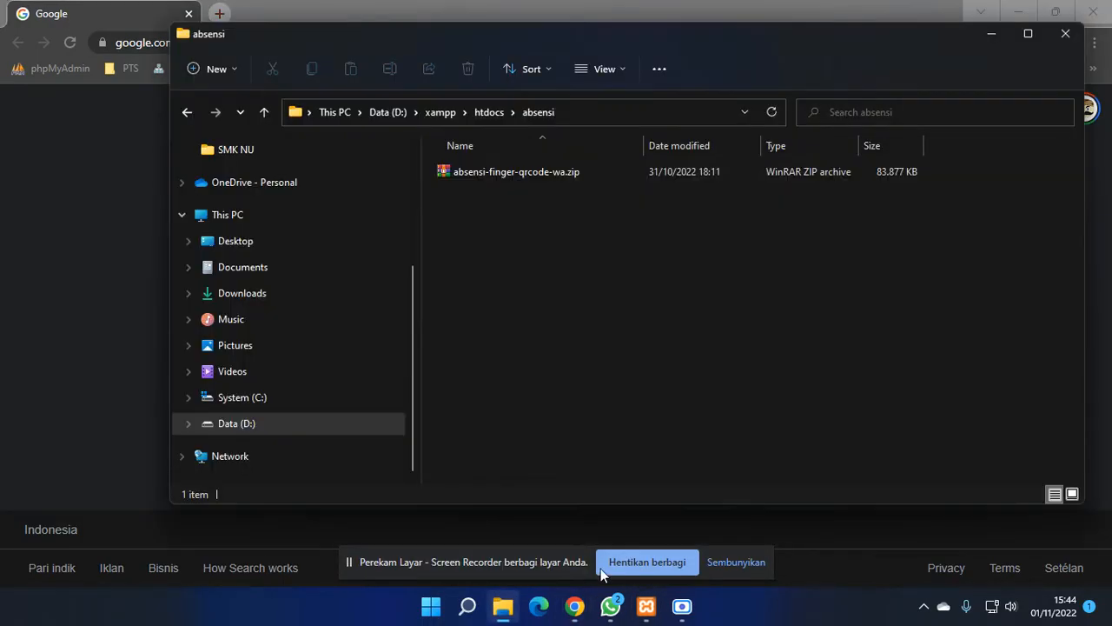
left_click(490, 176)
left_click(505, 235)
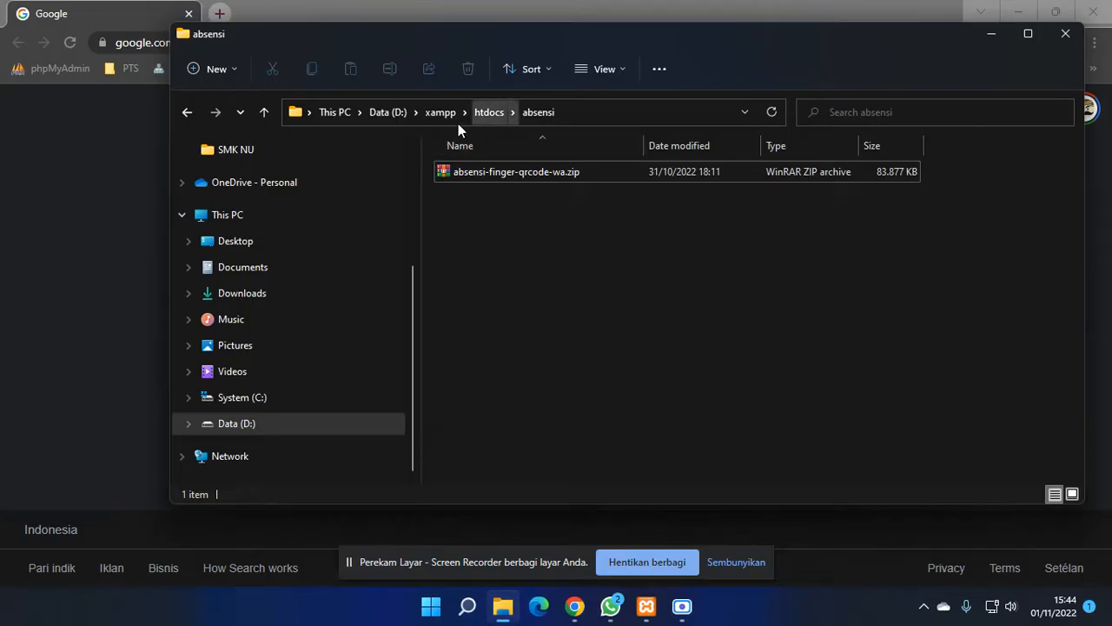
- Browse to Data (D:) > xampp > htdocs > absensi and select absensi-finger-qrcode-wa.zip
left_click(292, 428)
double_click(474, 397)
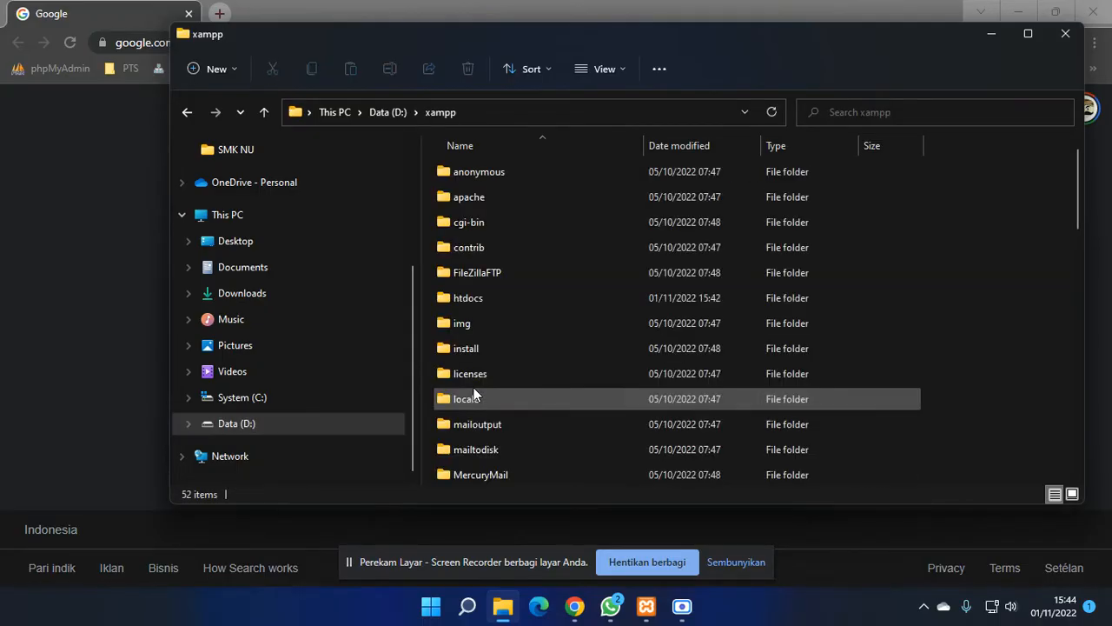
double_click(483, 300)
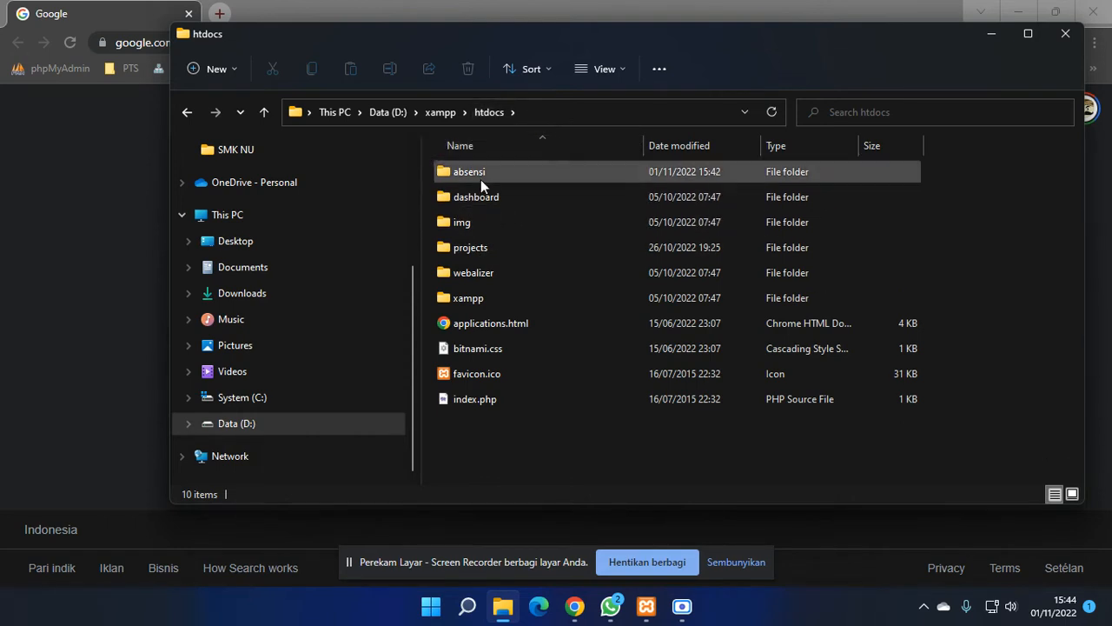
left_click(472, 178)
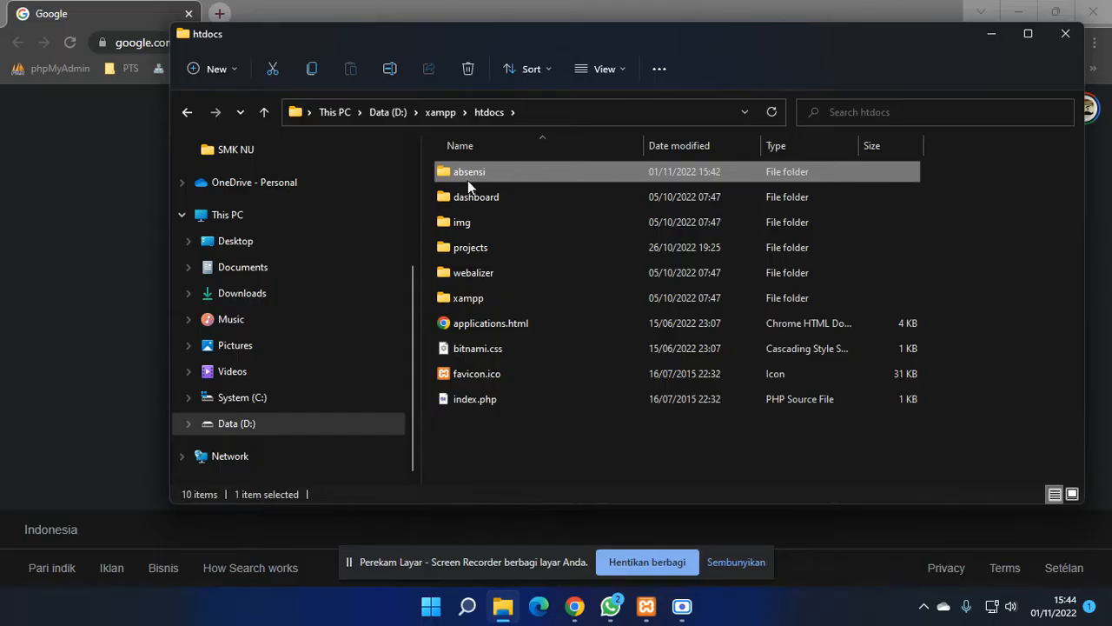
double_click(461, 176)
left_click(496, 174)
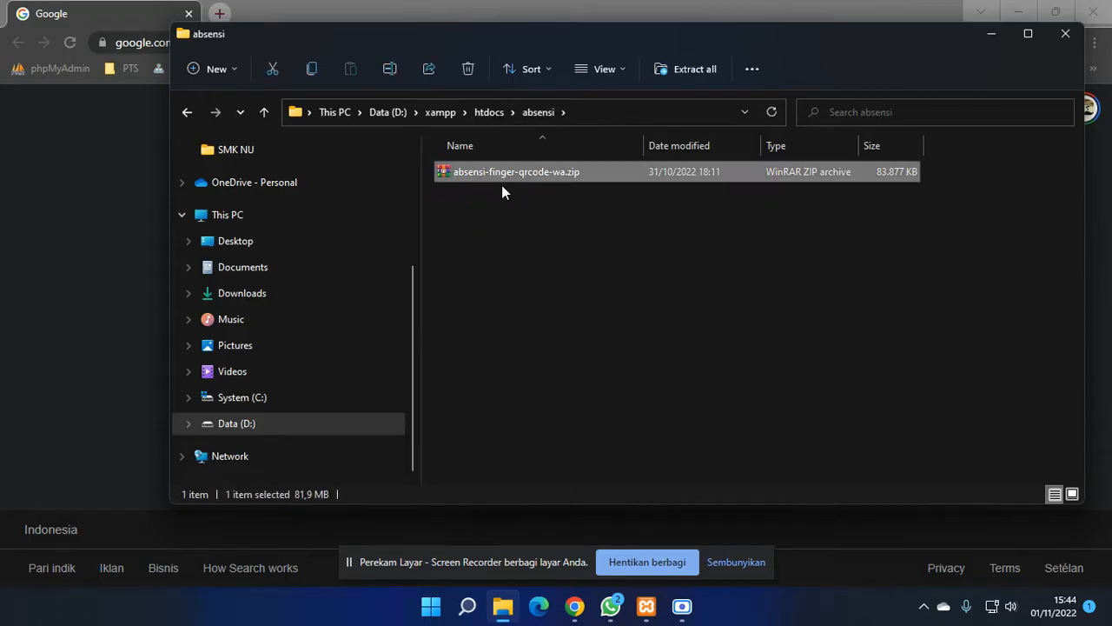
- Extract absensi-finger-qrcode-wa.zip in place with WinRAR's Extract Here, unpacking the app files
right_click(500, 176)
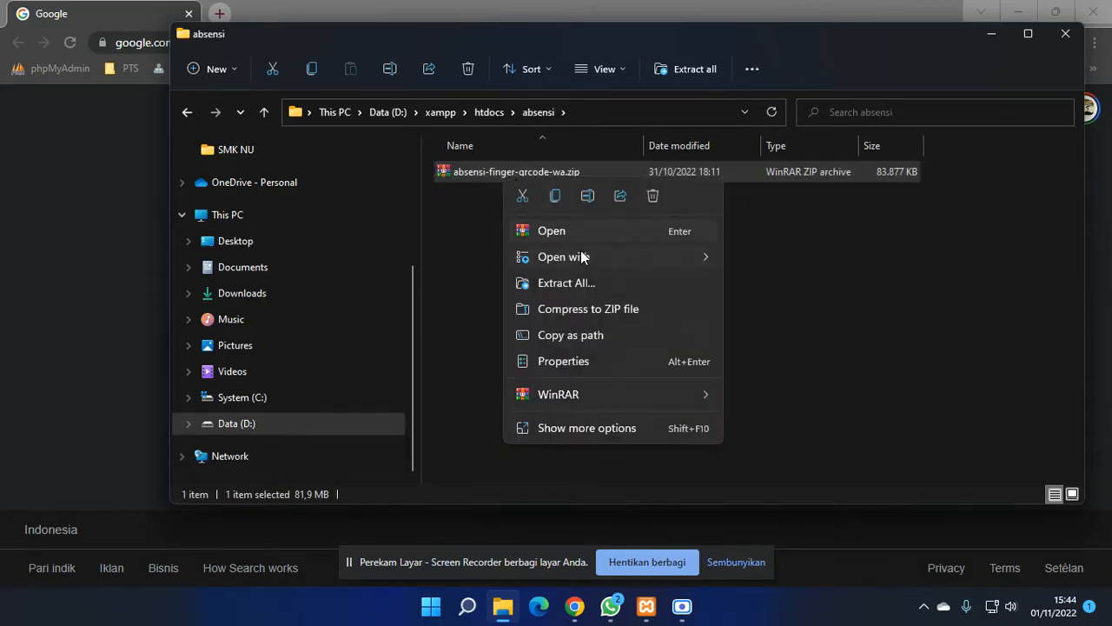
mouse_move(582, 259)
mouse_move(555, 398)
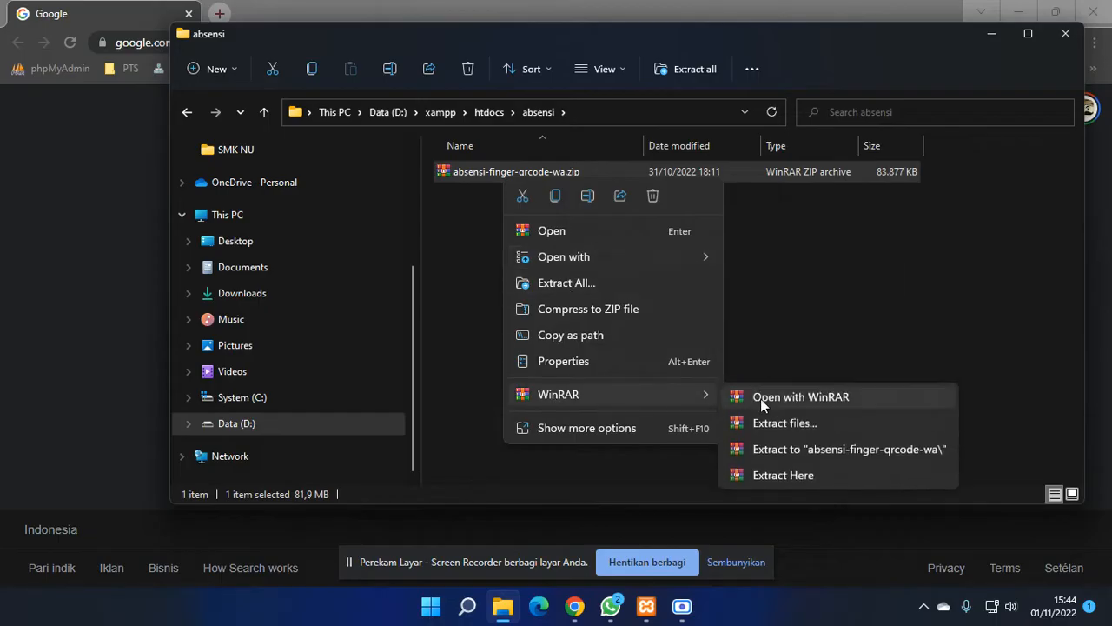
left_click(780, 477)
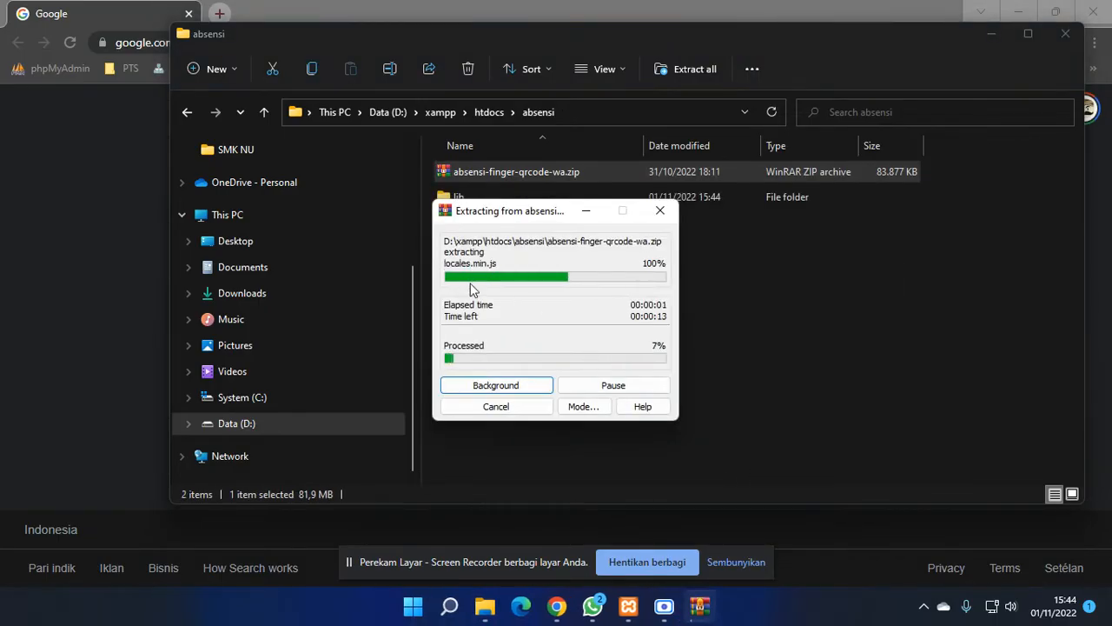
left_click(520, 381)
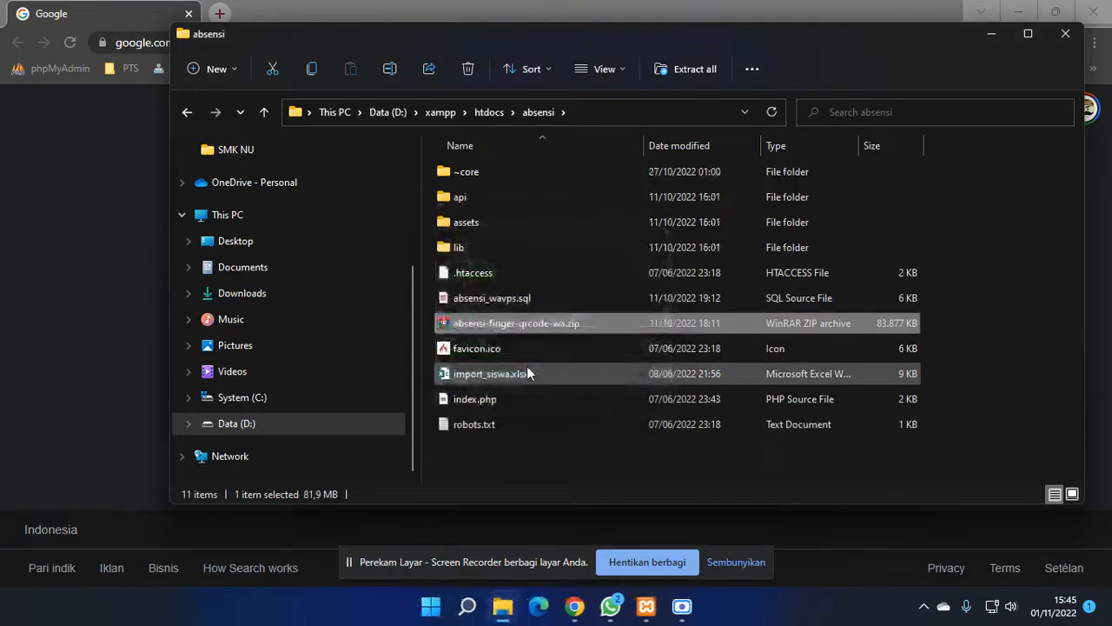
left_click(540, 437)
left_click(504, 327)
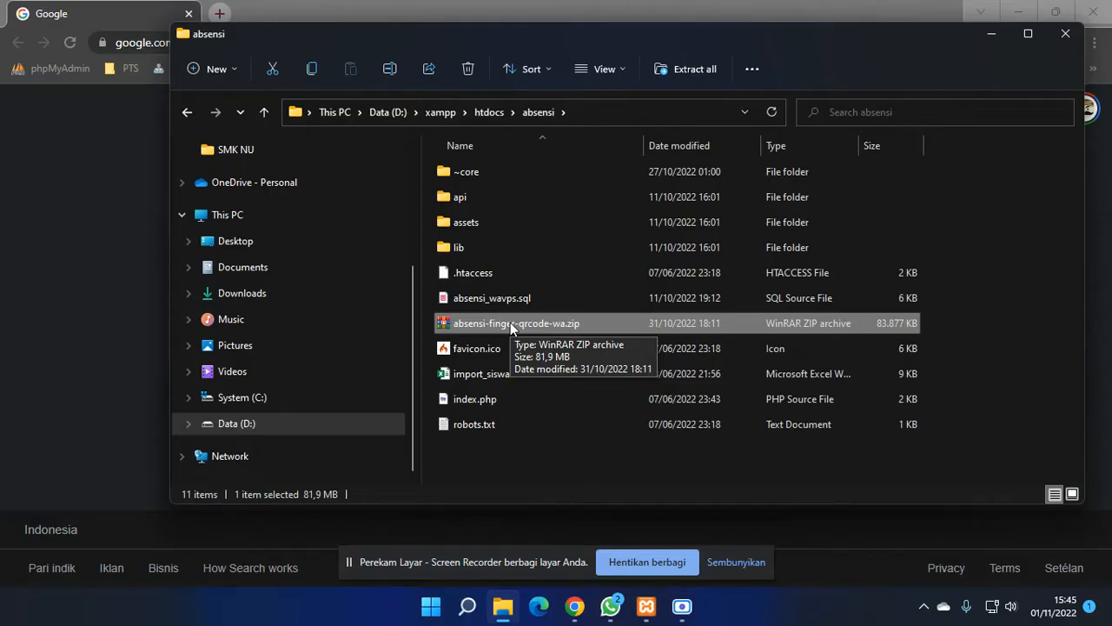
left_click(570, 454)
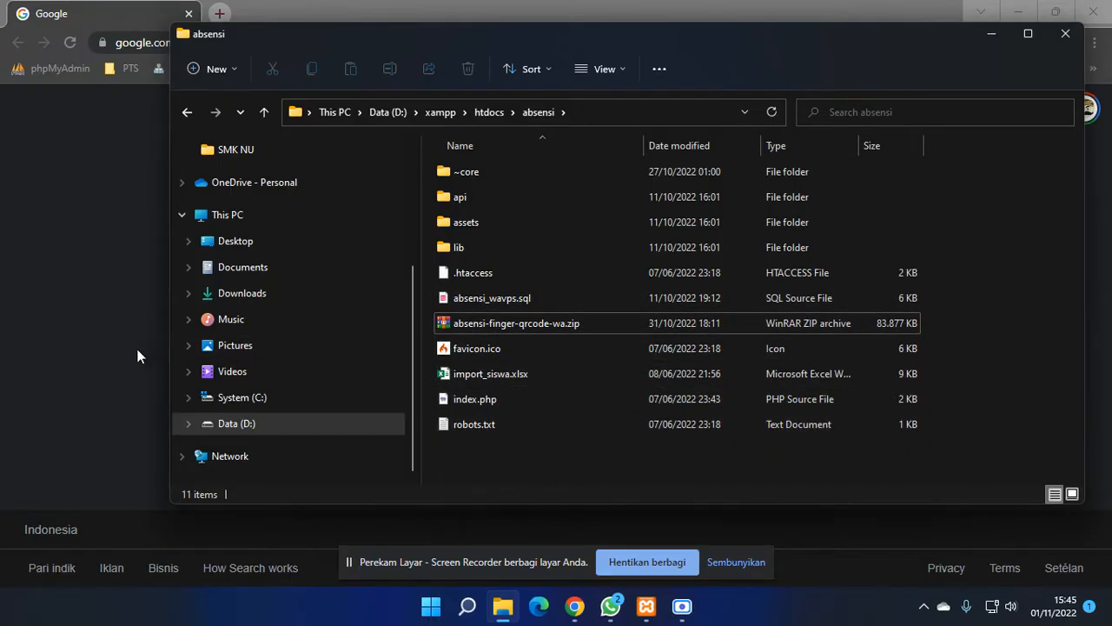
- Launch phpMyAdmin from the MySQL row's Admin button in XAMPP Control Panel
left_click(648, 609)
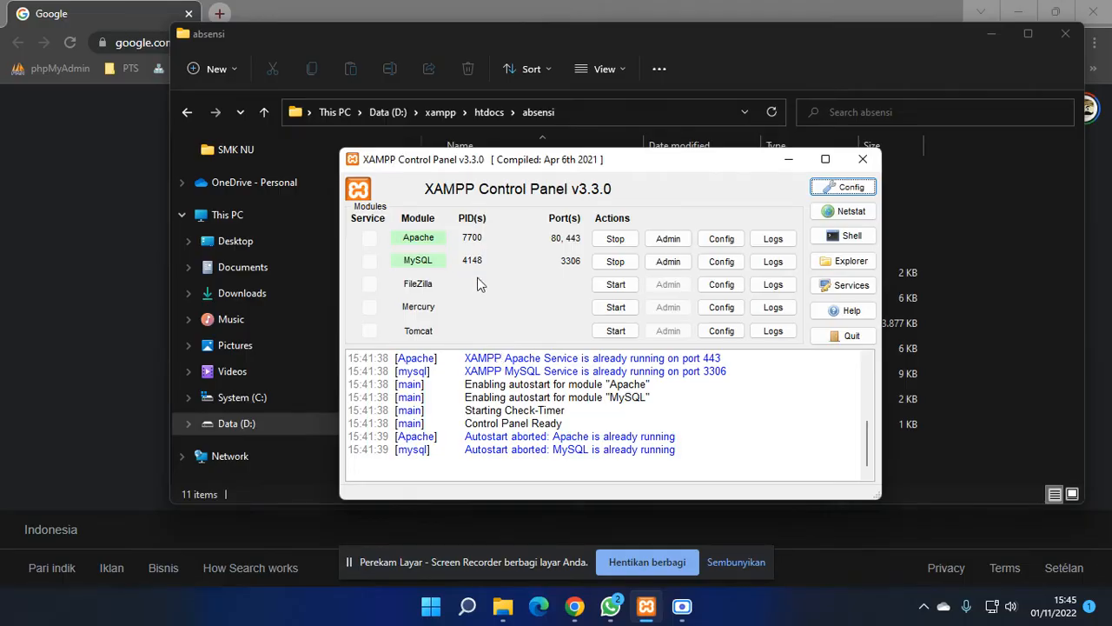
left_click(677, 269)
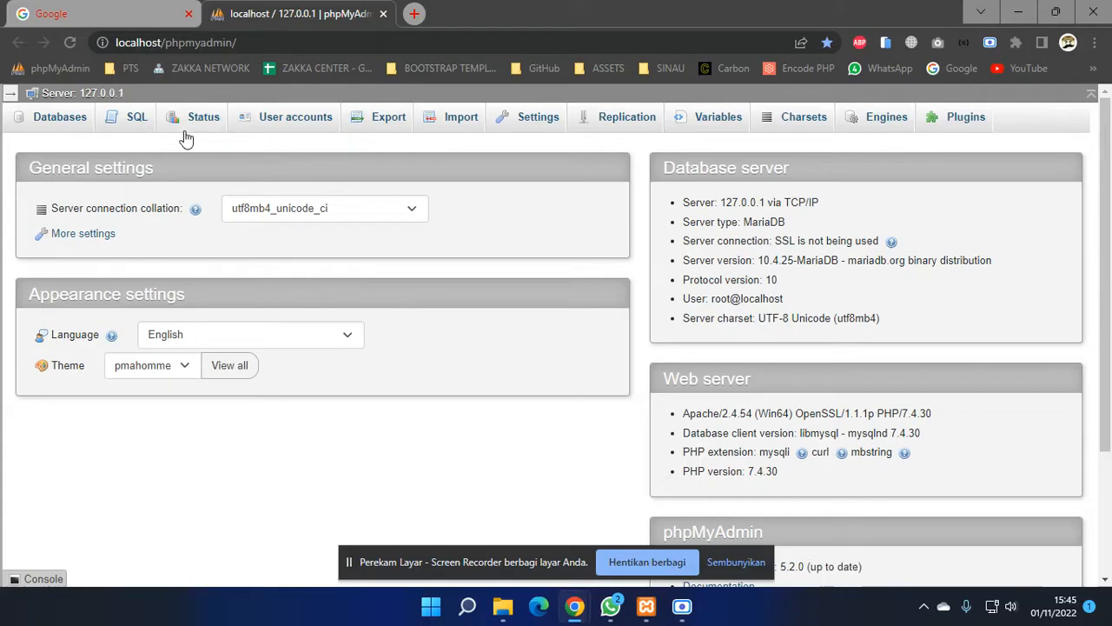
- Create an empty database named absensi from the sidebar's New link
left_click(11, 94)
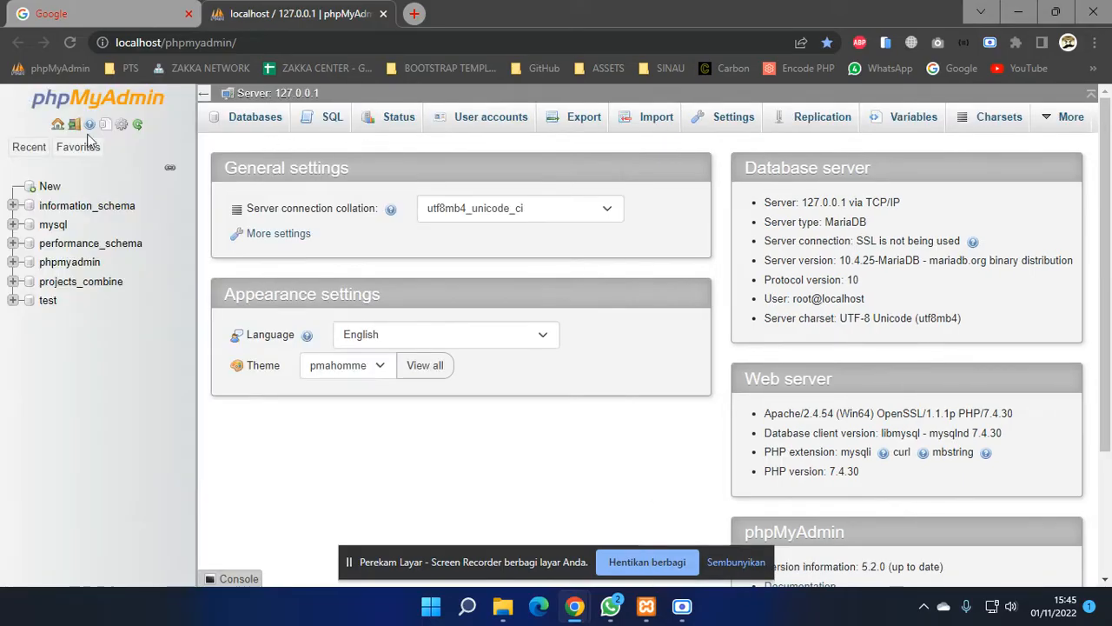
left_click(49, 187)
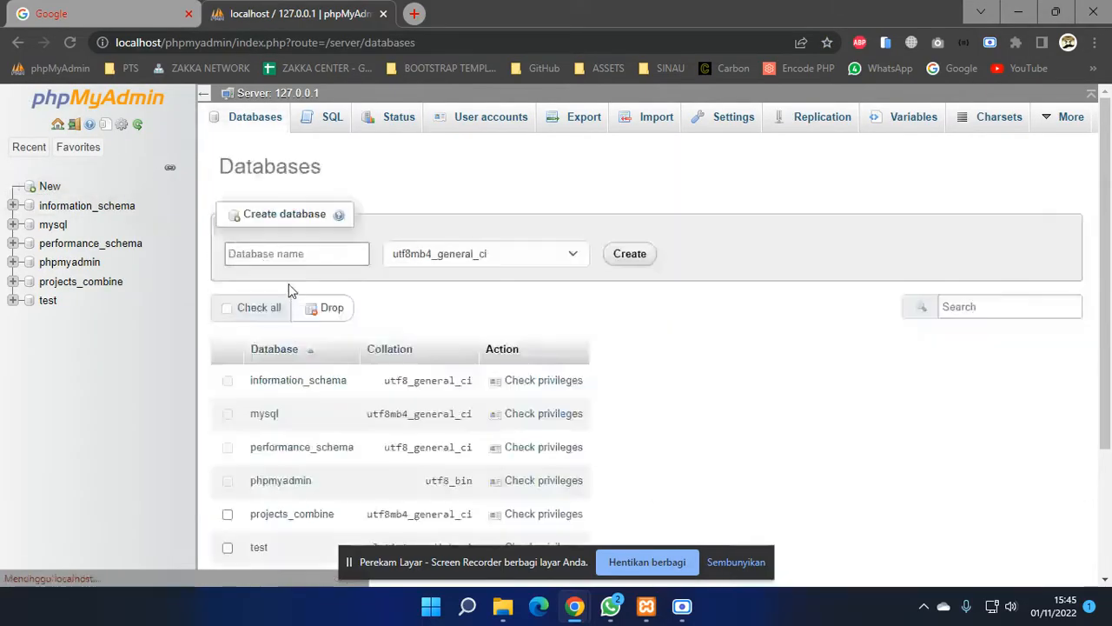
left_click(329, 254)
type("absensi")
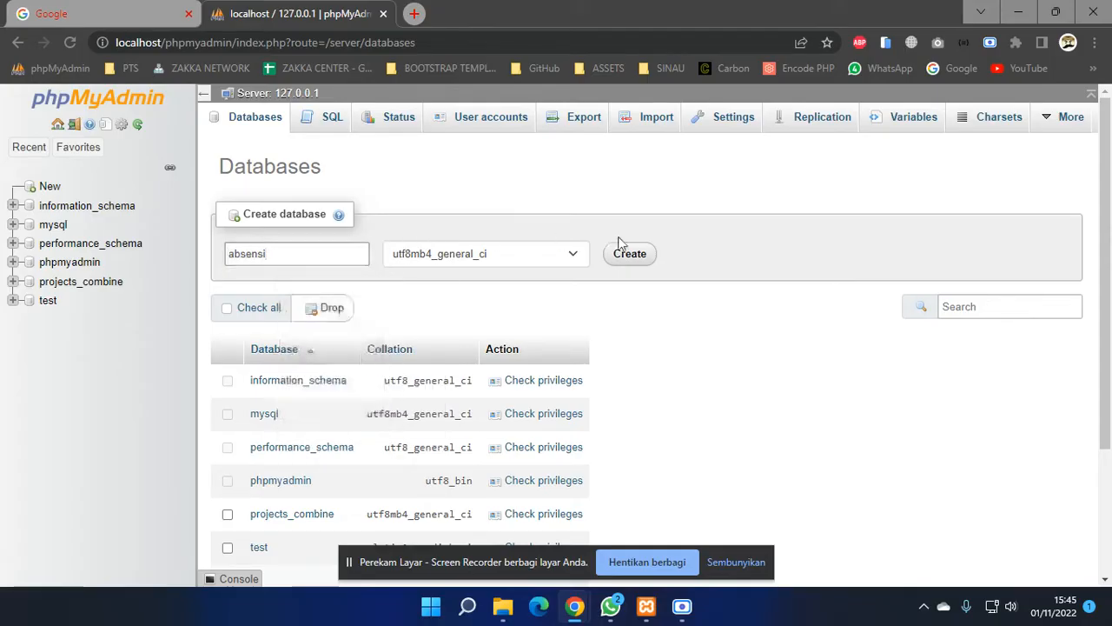
left_click(638, 268)
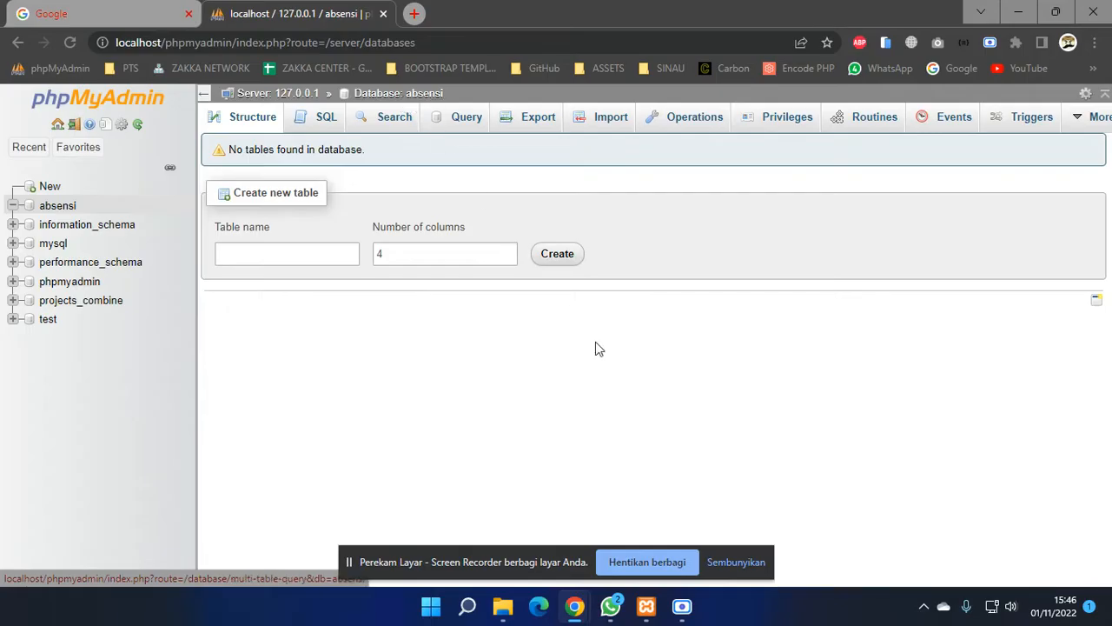
mouse_move(502, 619)
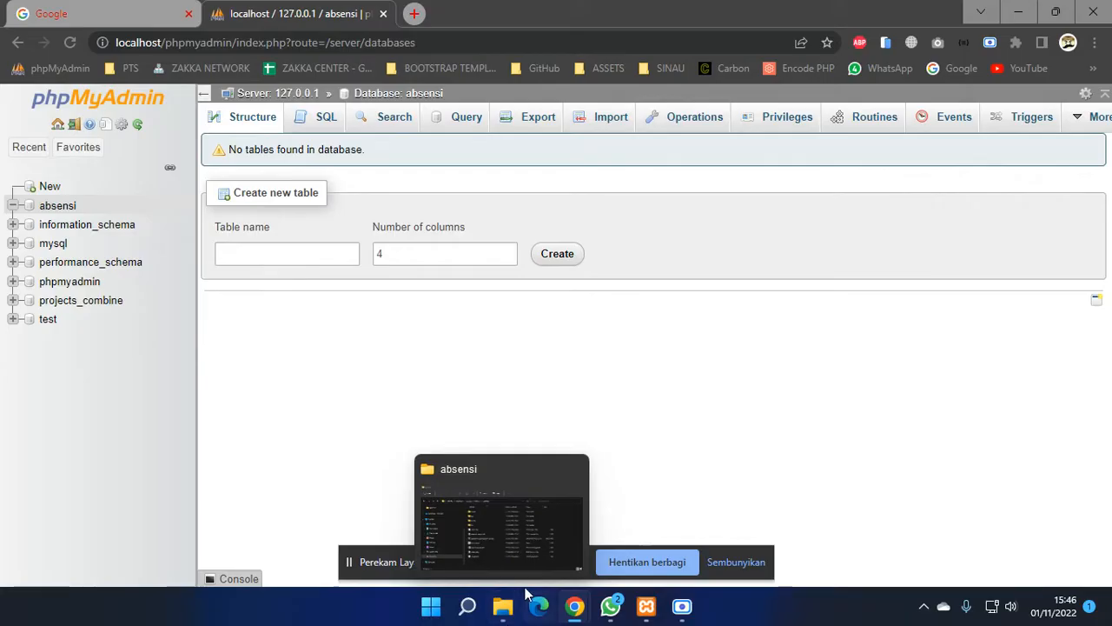
- Import absensi_wavps.sql by dropping it onto phpMyAdmin, then refresh to see the four tables
left_click(504, 605)
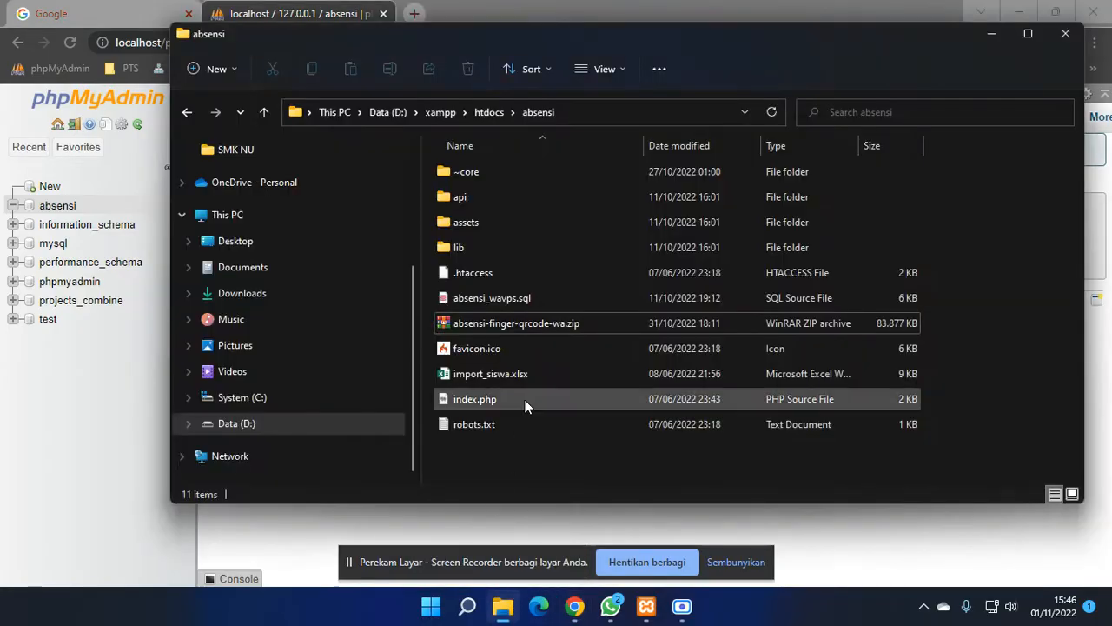
left_click(527, 300)
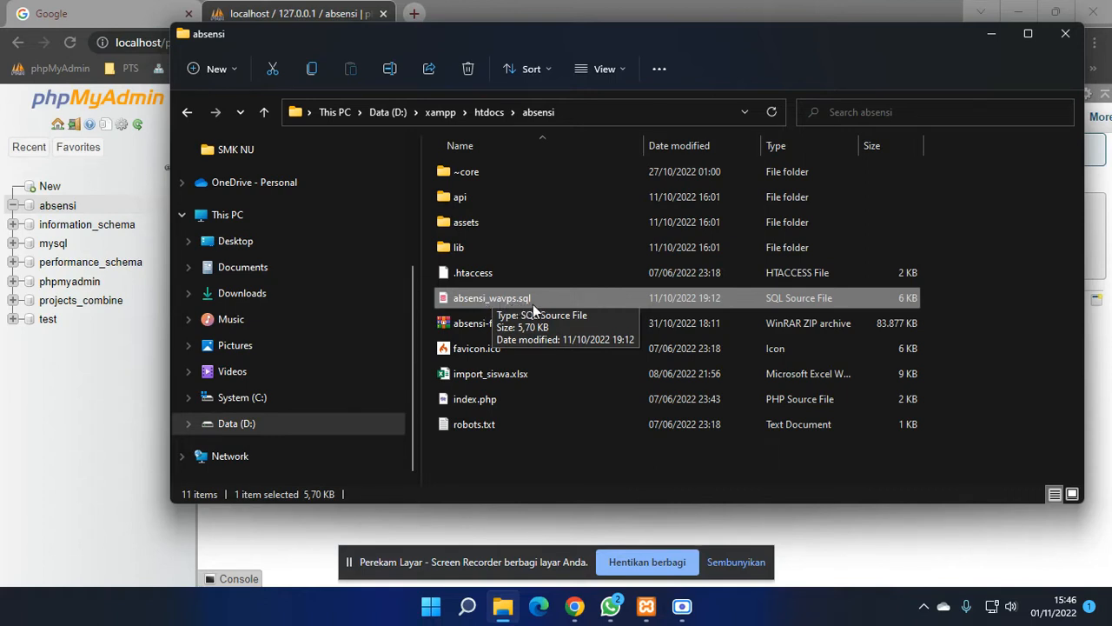
left_click(792, 14)
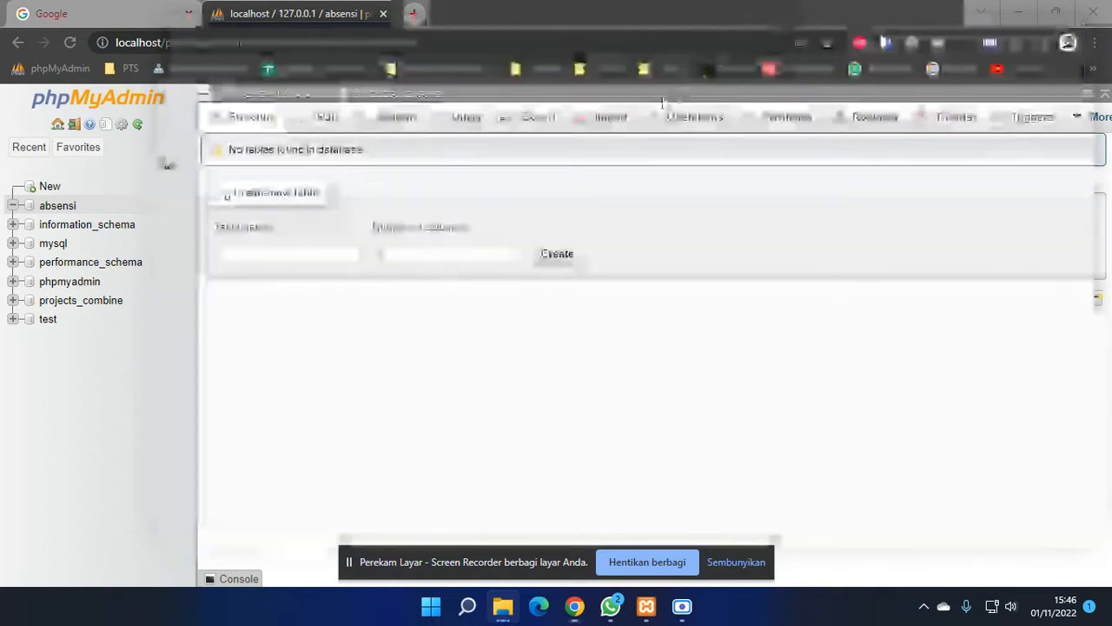
left_click(510, 607)
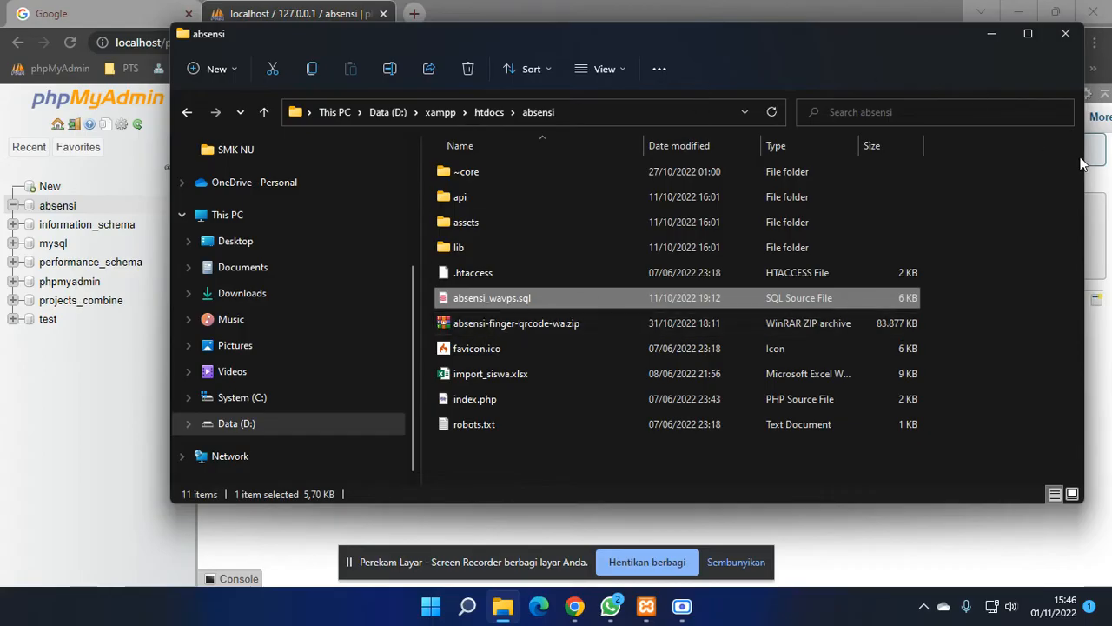
left_click_drag(1085, 165, 780, 165)
left_click_drag(489, 305, 955, 339)
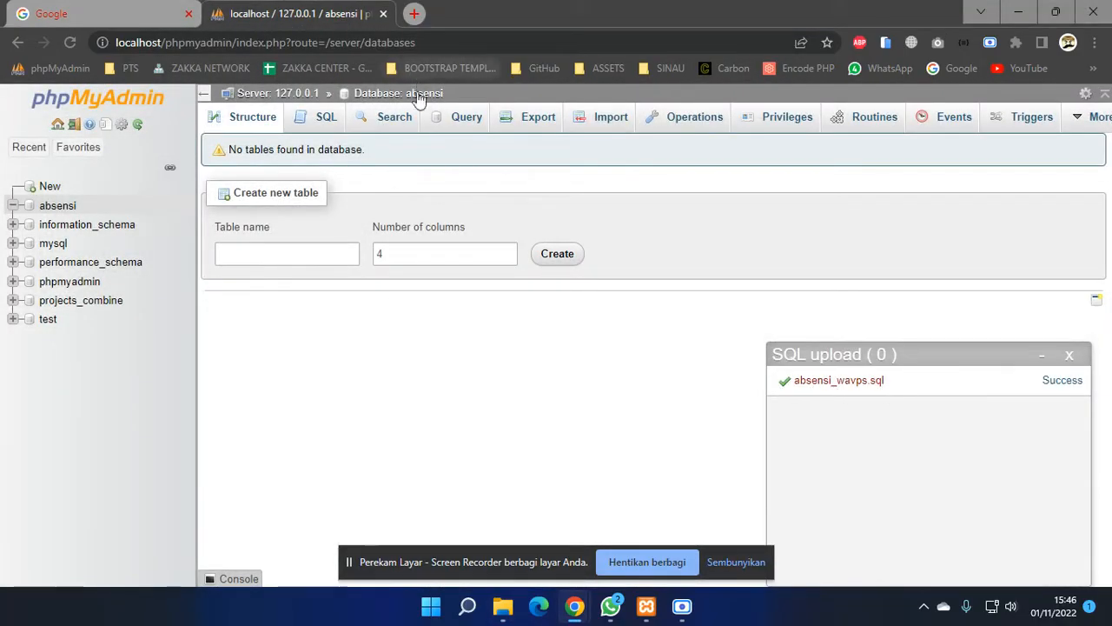
left_click(249, 122)
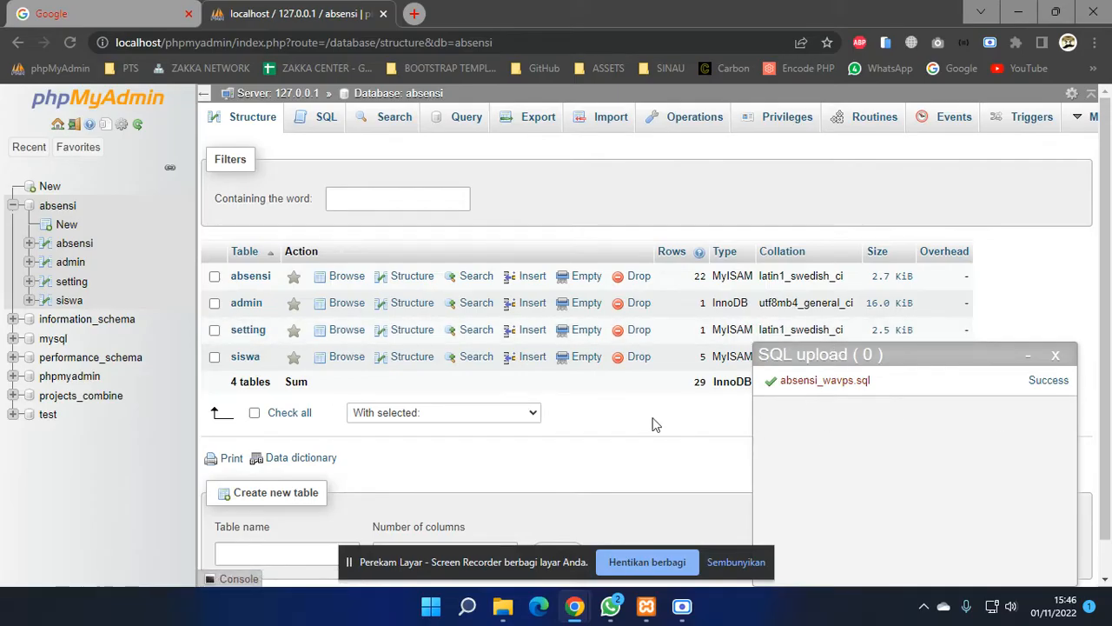
- Load localhost/absensi in a new Chrome tab to show the Dashboard Absensi page
left_click(414, 14)
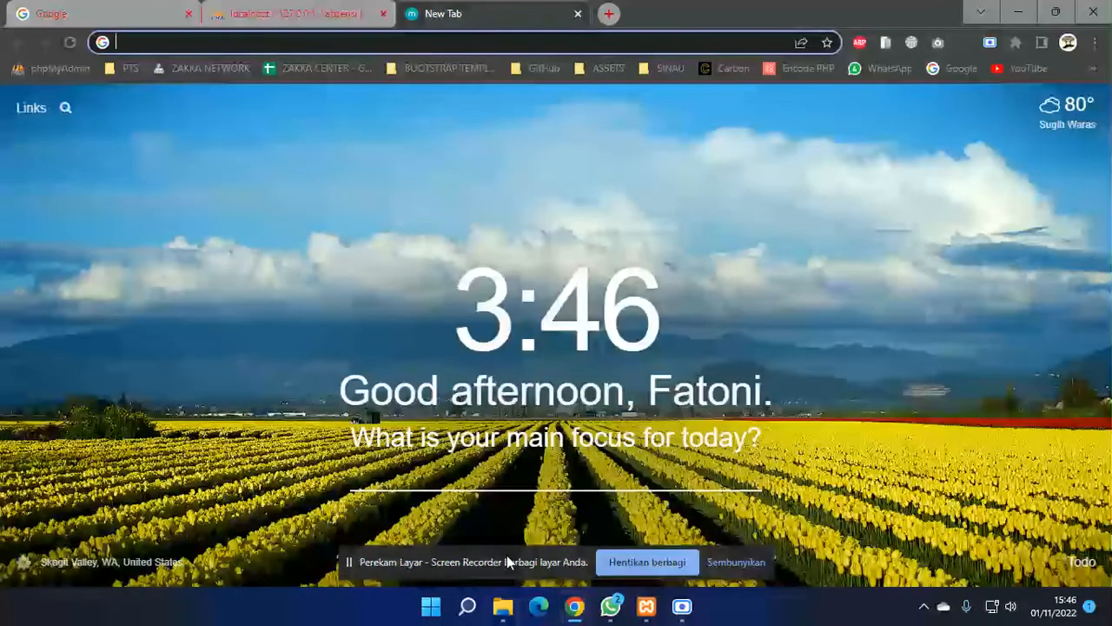
type("localhost")
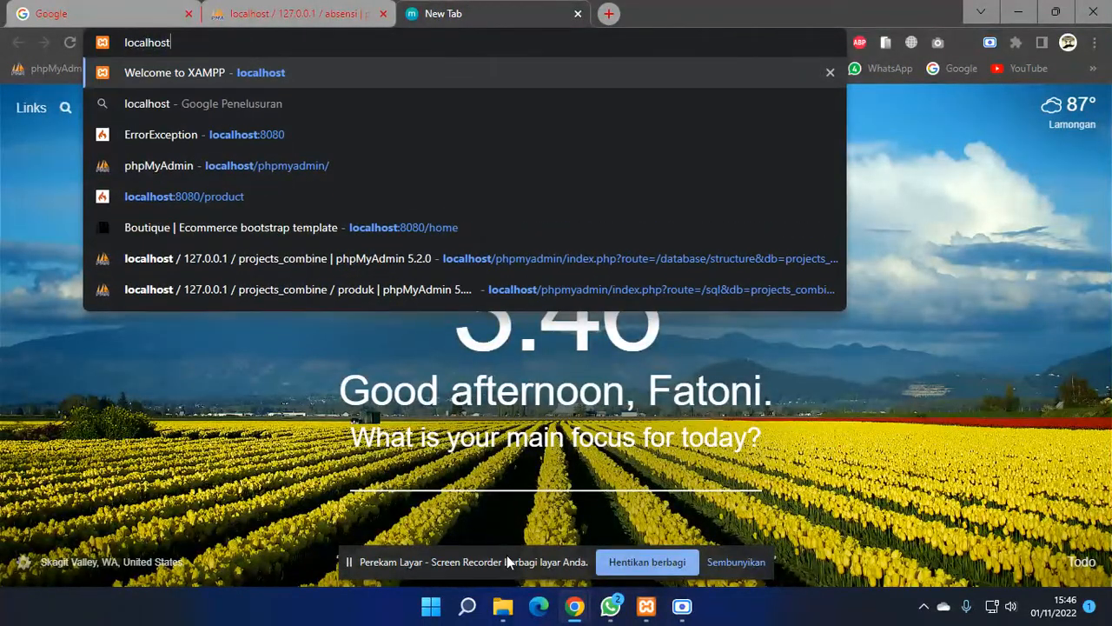
type("/")
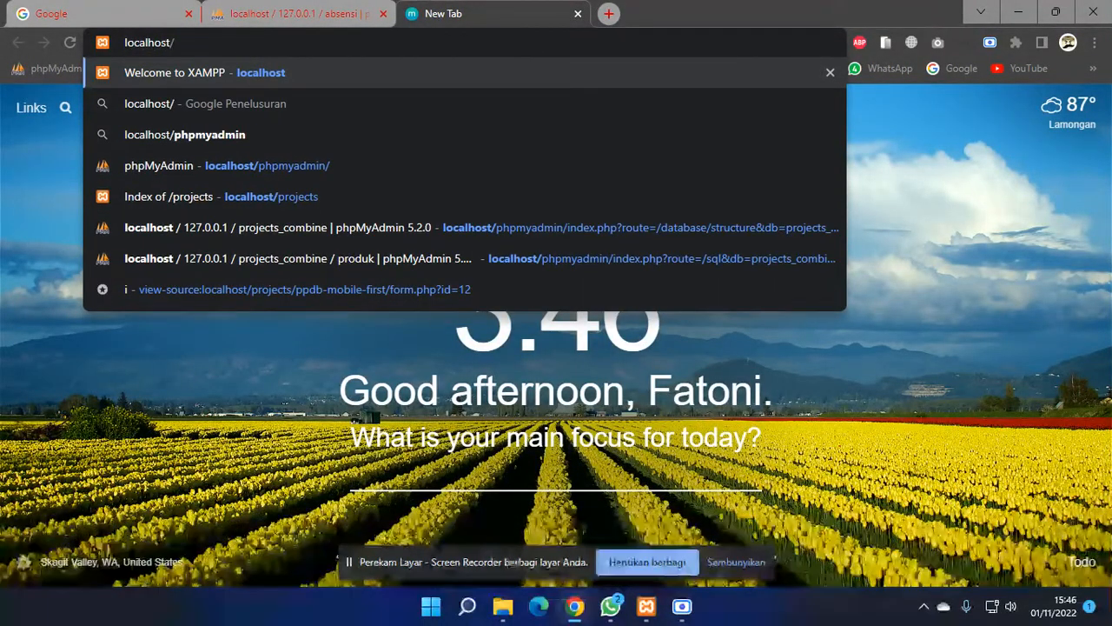
left_click(504, 609)
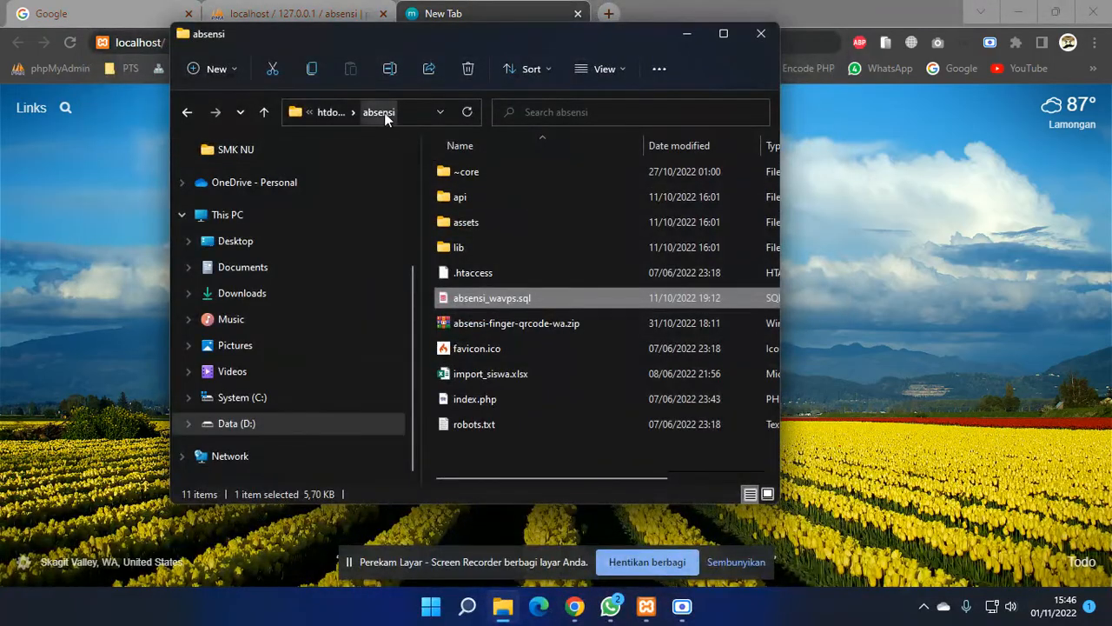
left_click(158, 145)
left_click(273, 44)
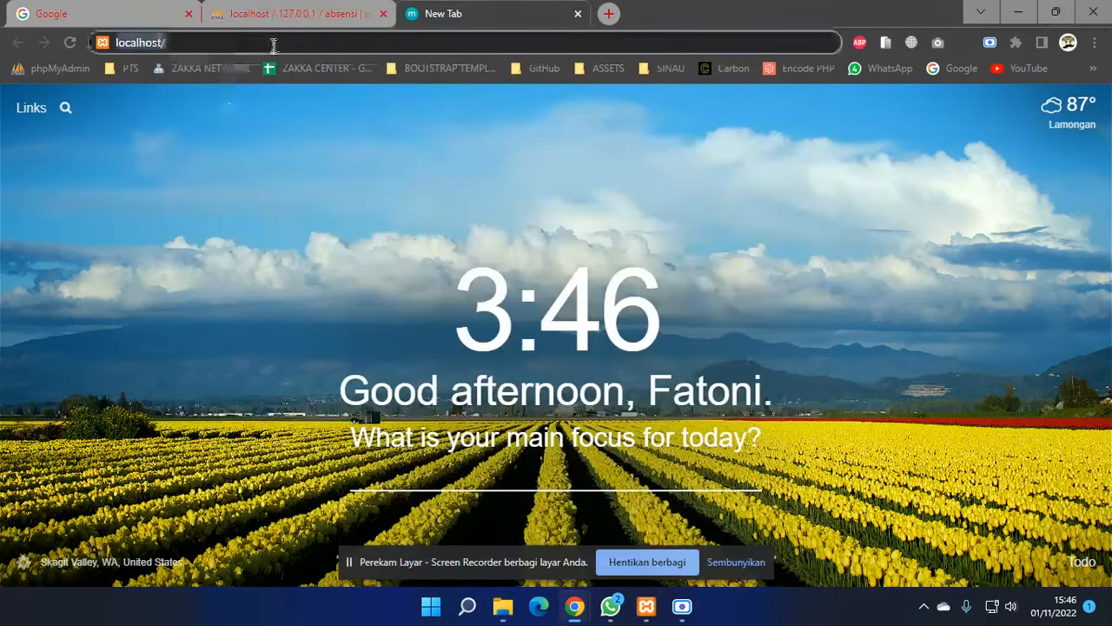
type("absensi")
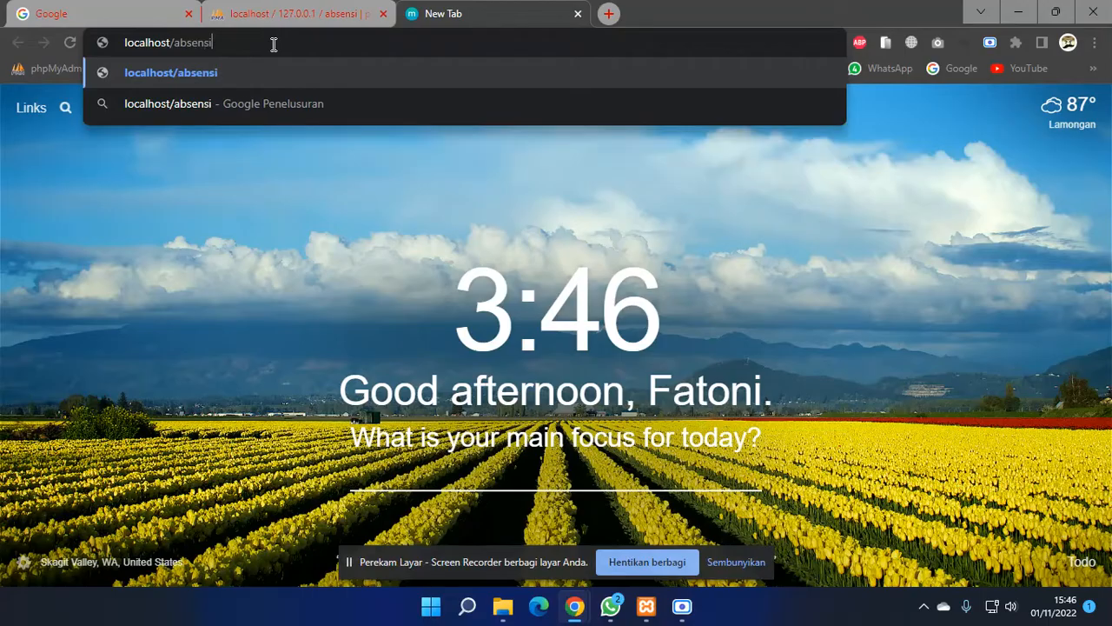
key("Return")
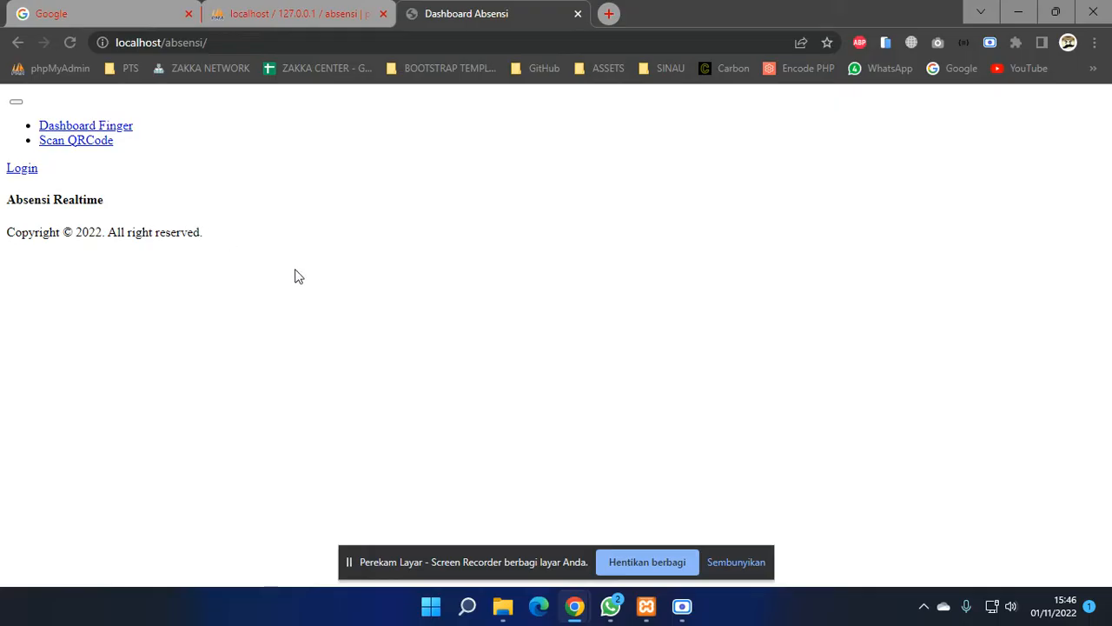
- Open ~core and open .env in Notepad as a one-time choice, not the default app
left_click(511, 612)
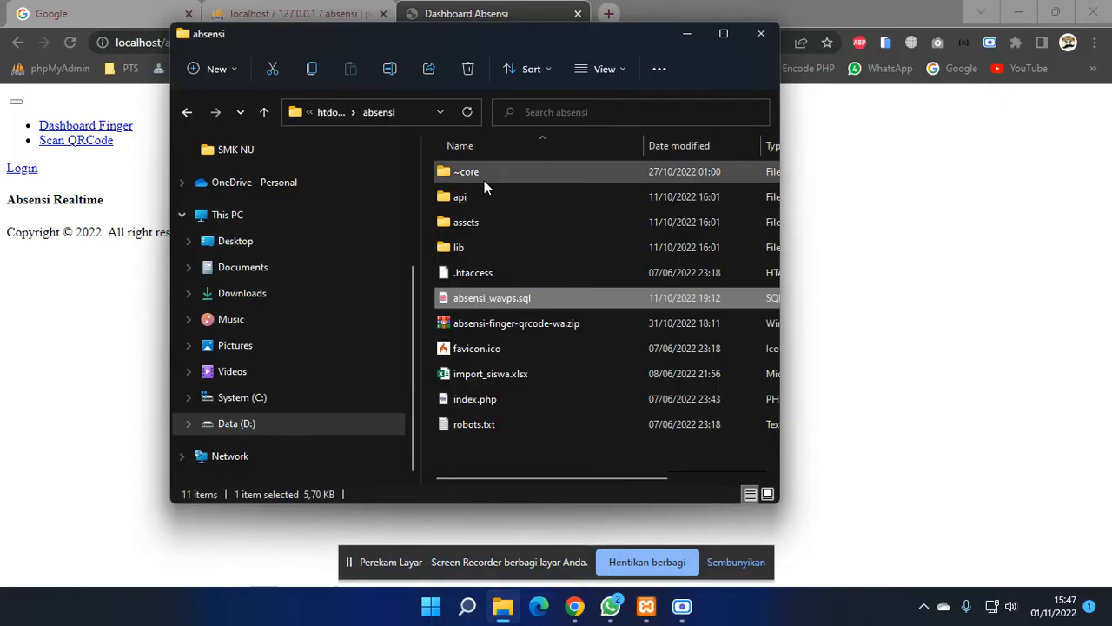
double_click(484, 180)
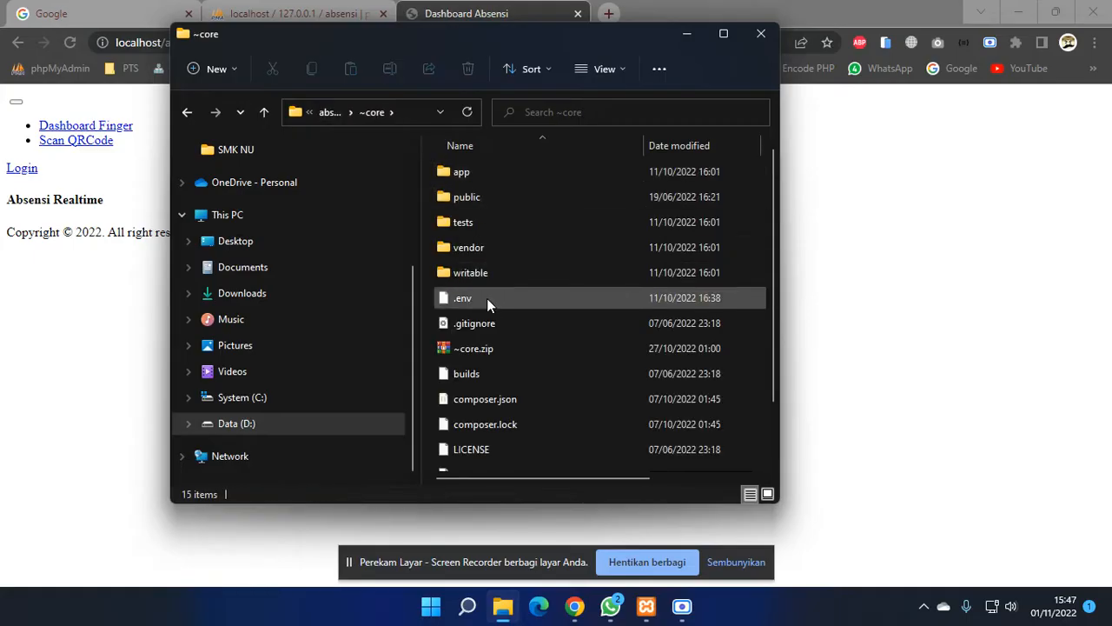
left_click(487, 298)
right_click(487, 298)
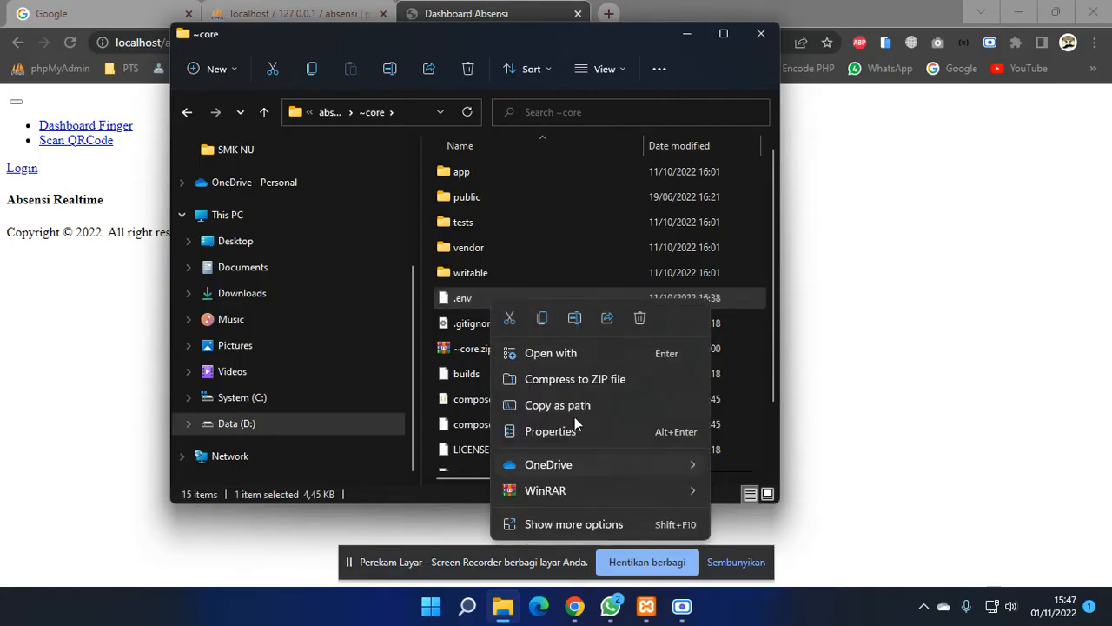
left_click(576, 358)
left_click(459, 262)
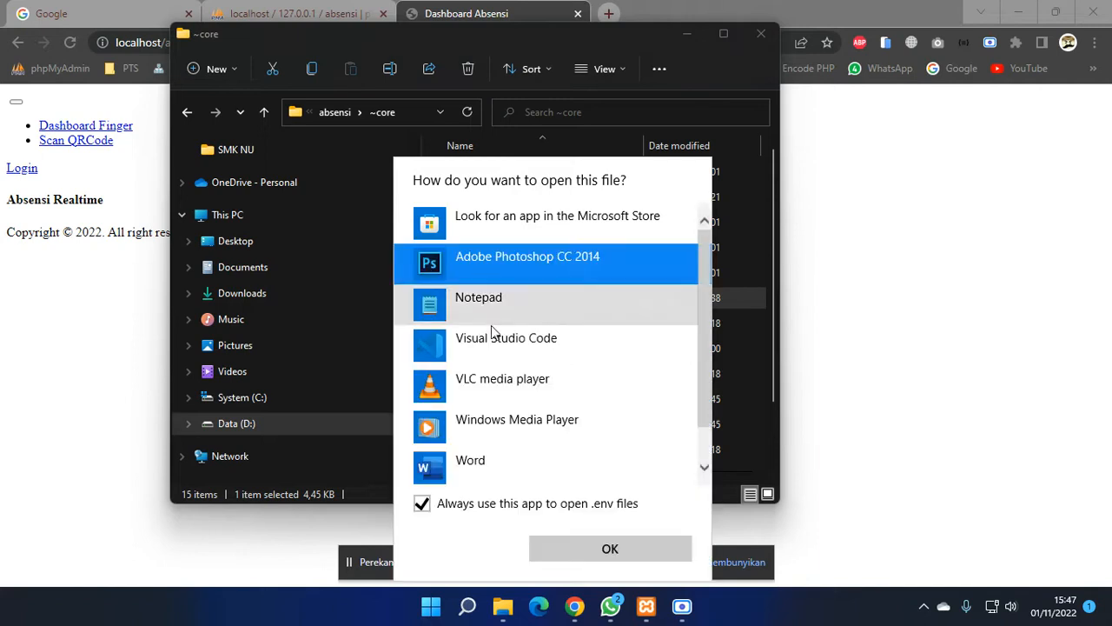
left_click(493, 512)
left_click(500, 348)
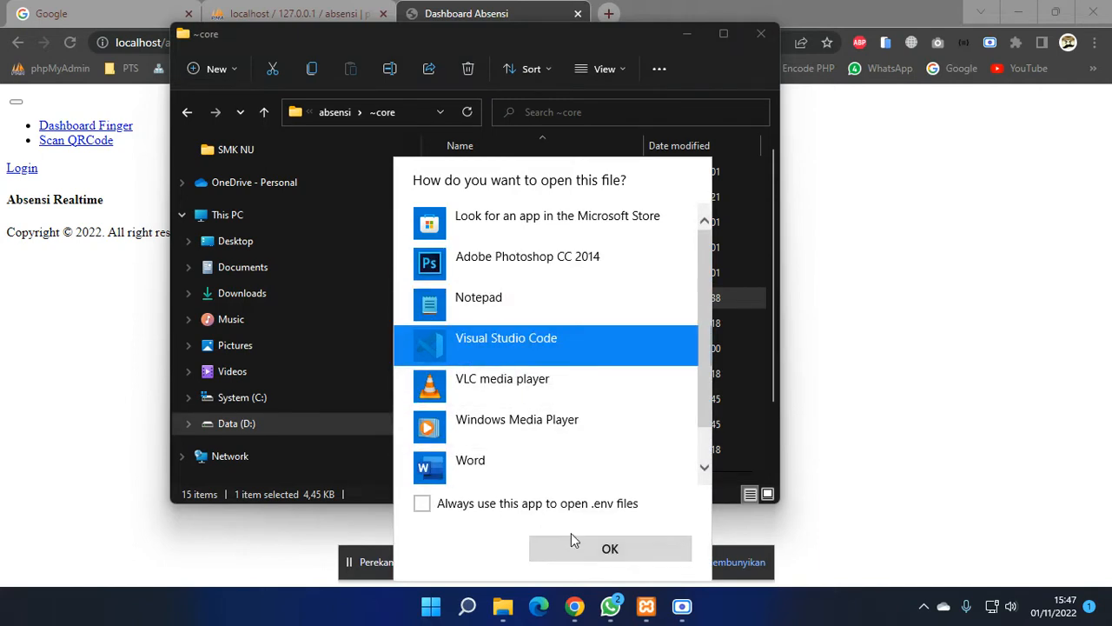
left_click(477, 310)
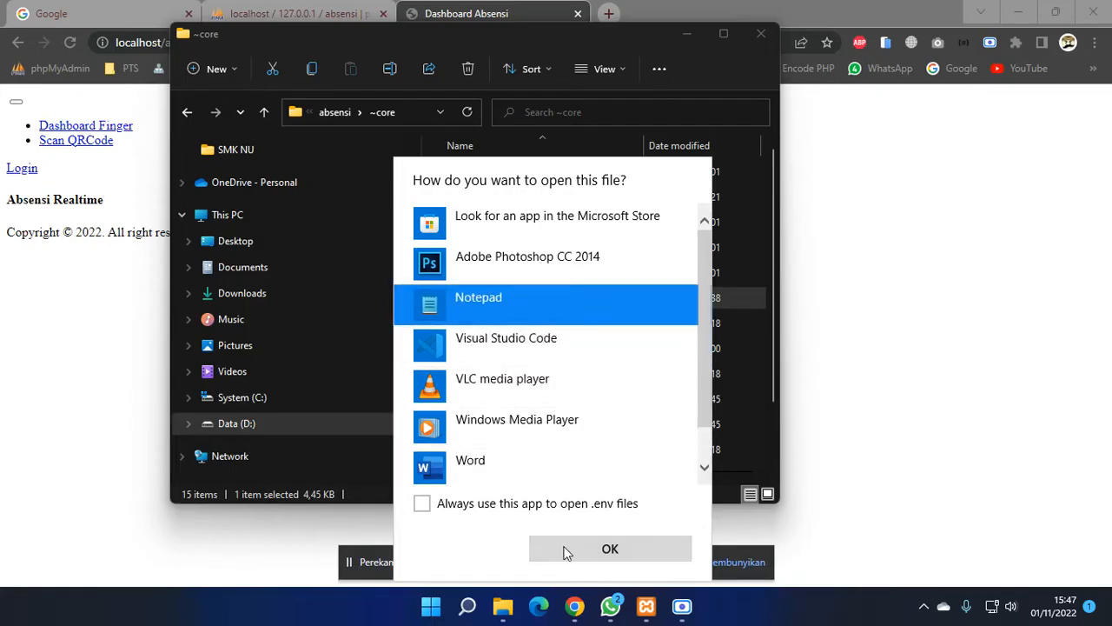
left_click(569, 551)
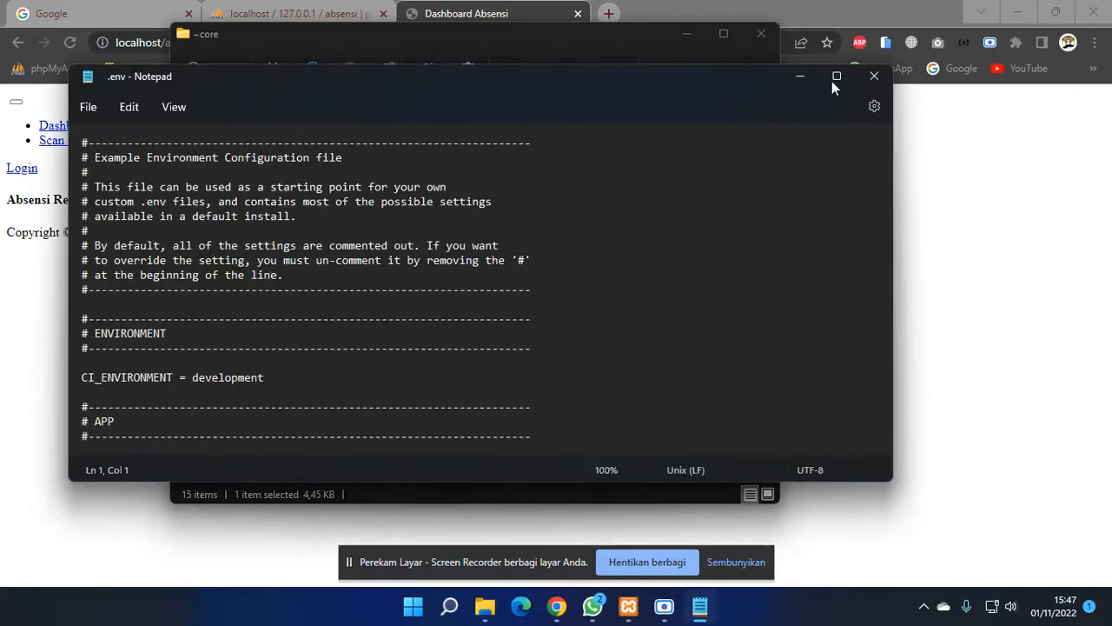
left_click(834, 82)
left_click(373, 276)
scroll(494, 246, "down", 2)
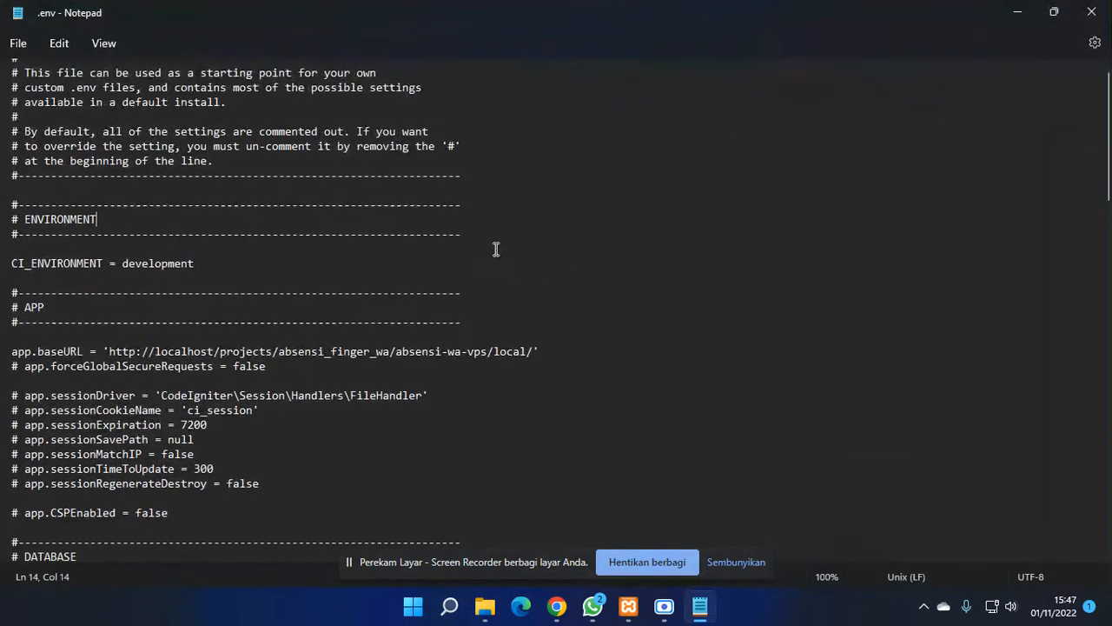
left_click(31, 346)
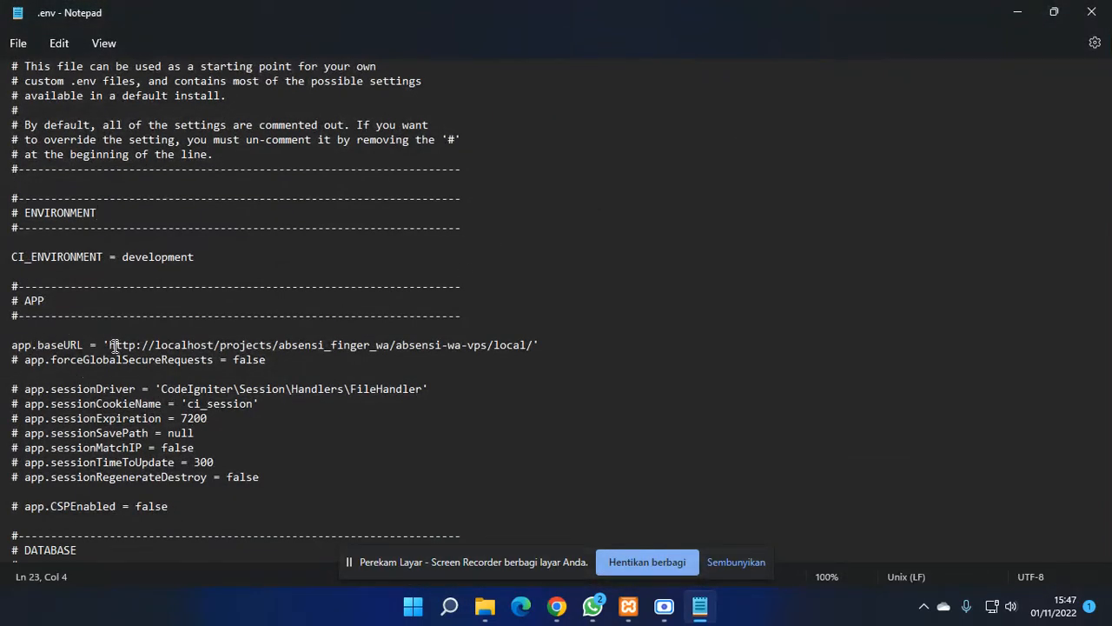
left_click_drag(114, 345, 536, 345)
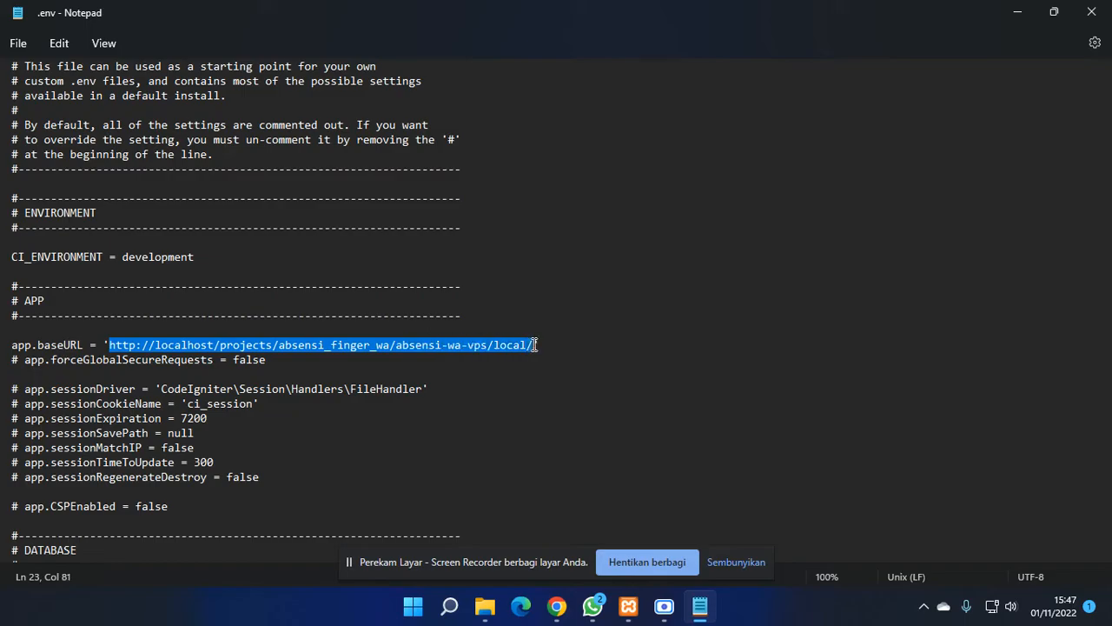
mouse_move(556, 607)
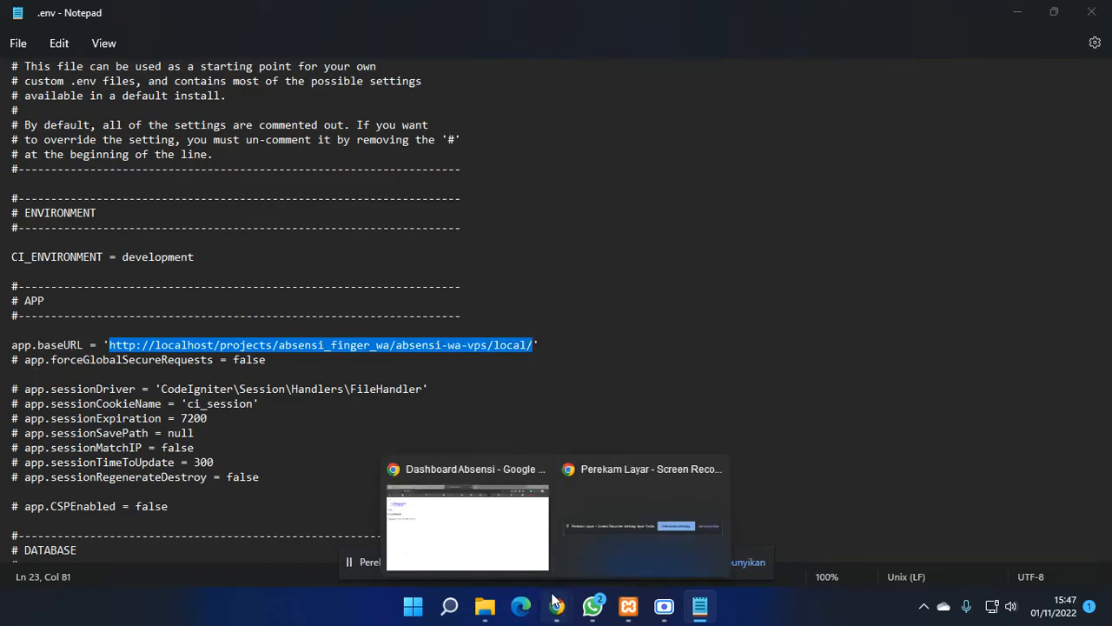
left_click(515, 560)
left_click(189, 46)
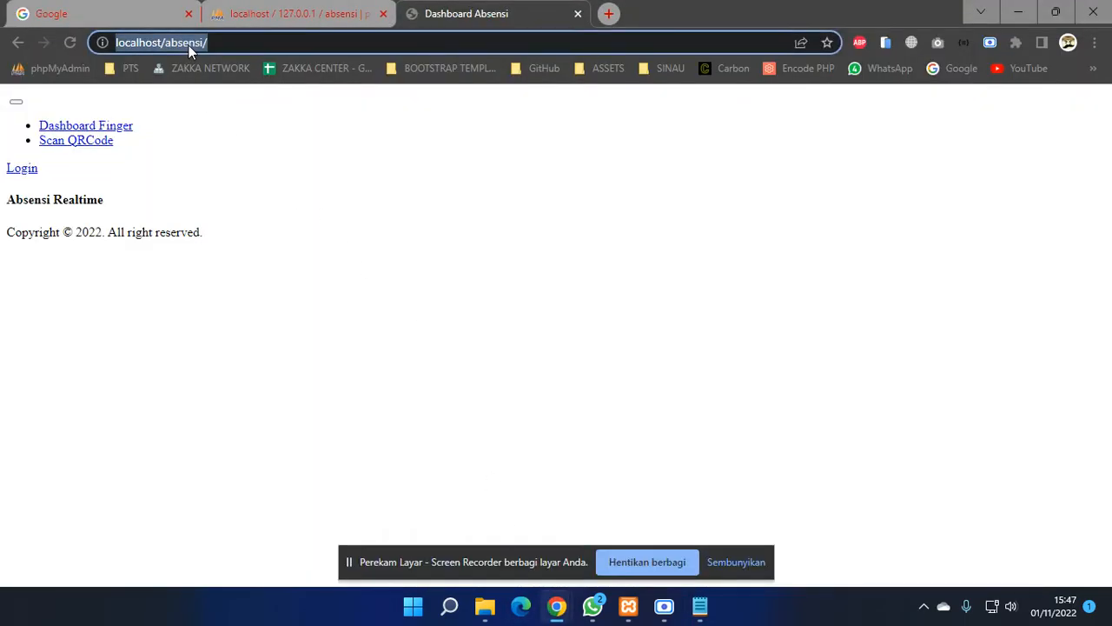
right_click(189, 45)
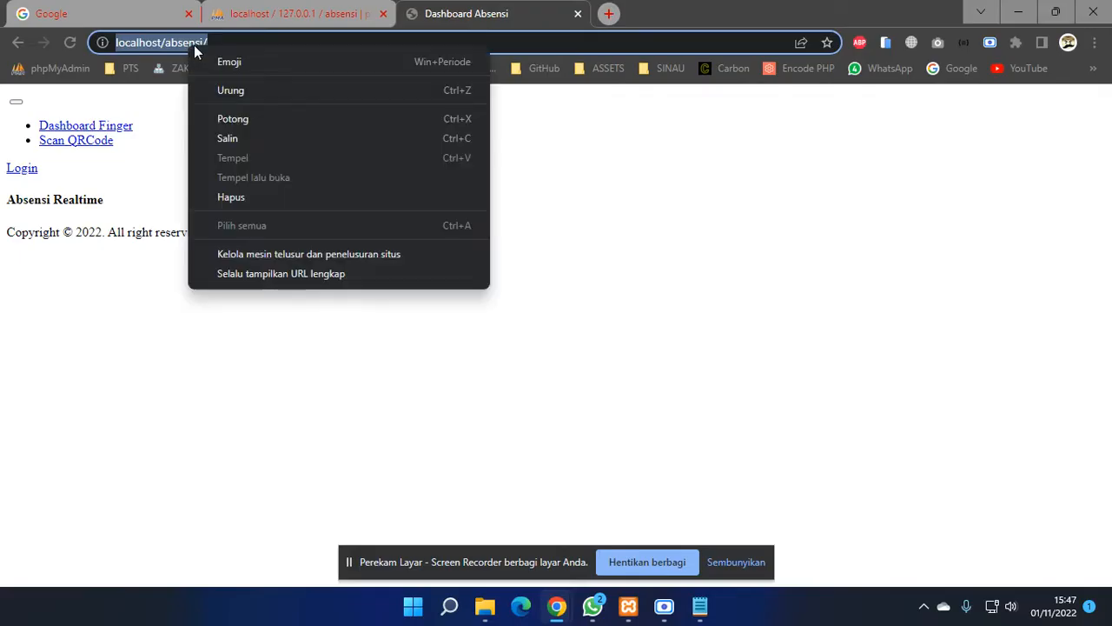
left_click(237, 139)
left_click(701, 613)
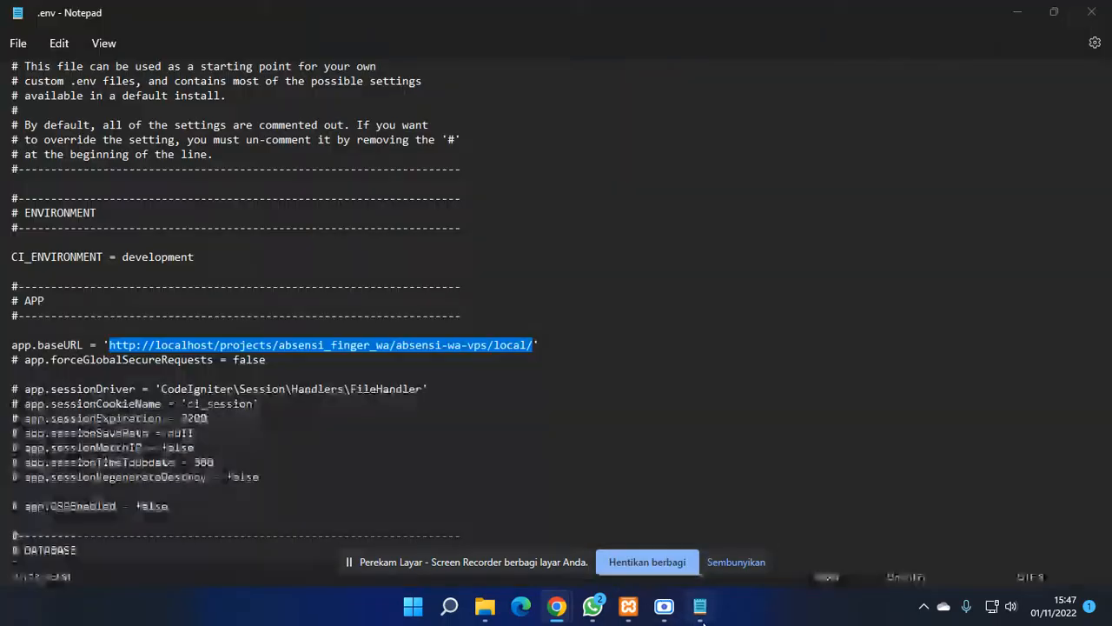
right_click(290, 348)
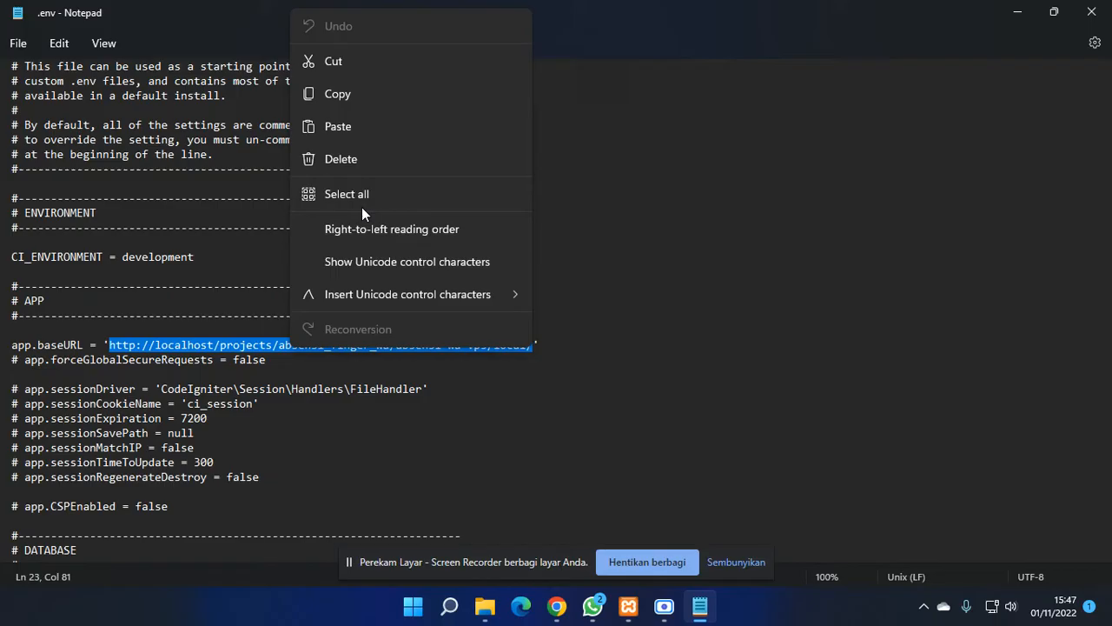
left_click(362, 130)
left_click(171, 347)
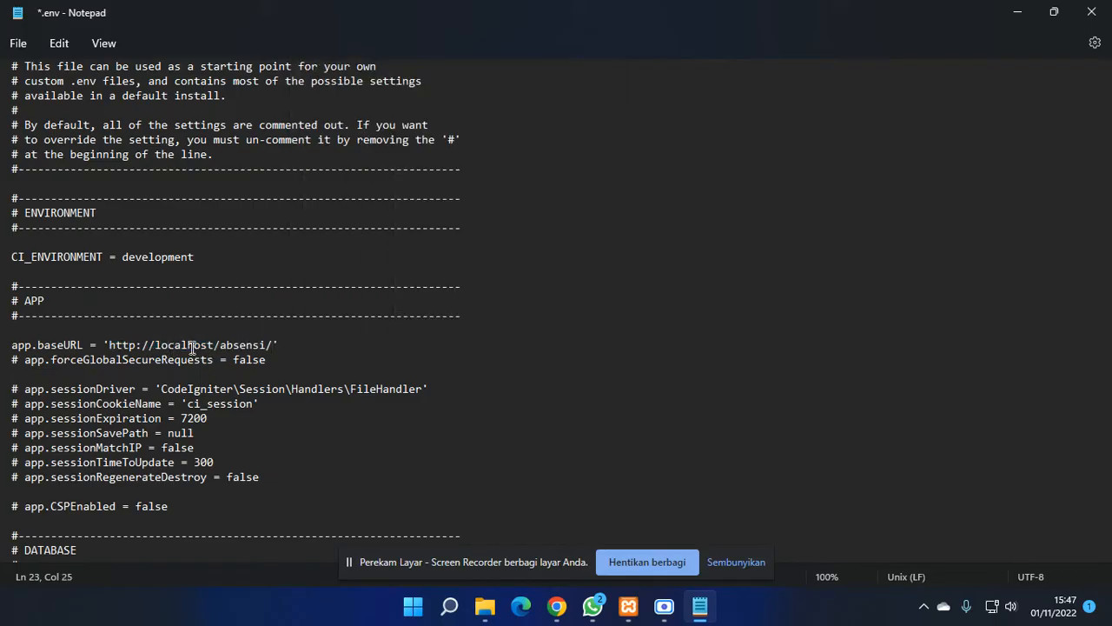
- Change database.default.database from absensi_wavps to absensi to match phpMyAdmin
scroll(206, 346, "down", 5)
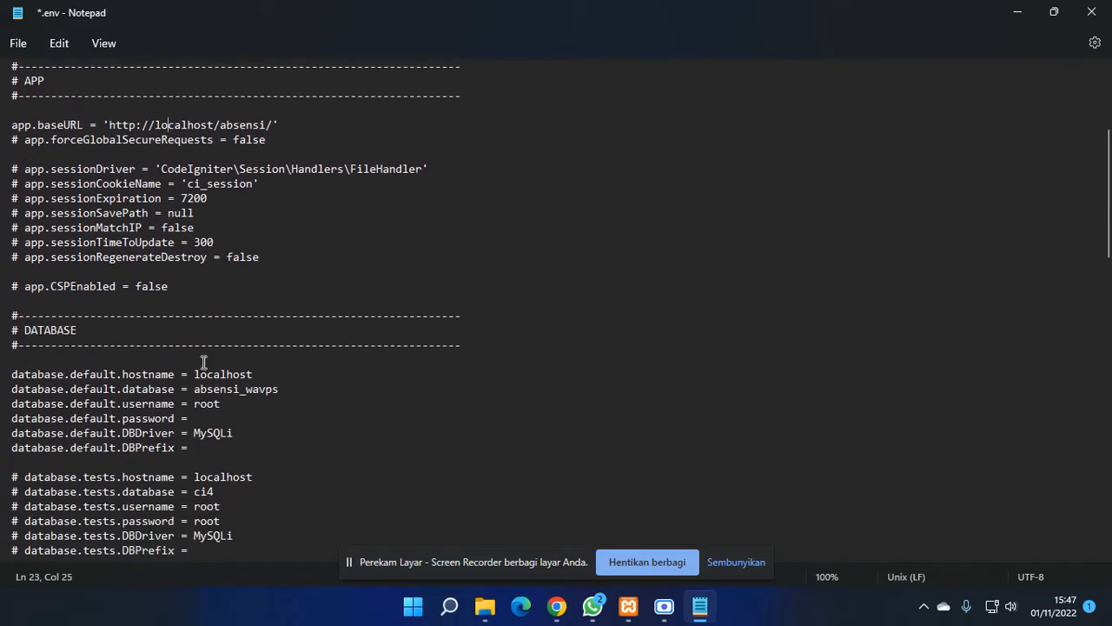
left_click(221, 373)
double_click(222, 373)
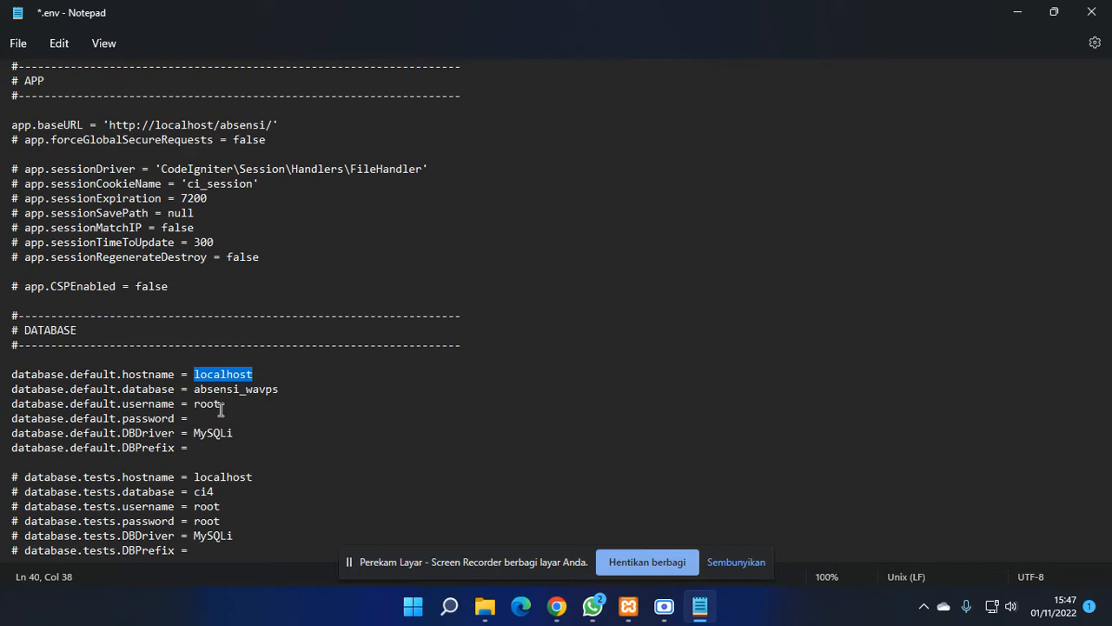
left_click(165, 374)
double_click(173, 374)
double_click(213, 374)
left_click(155, 389)
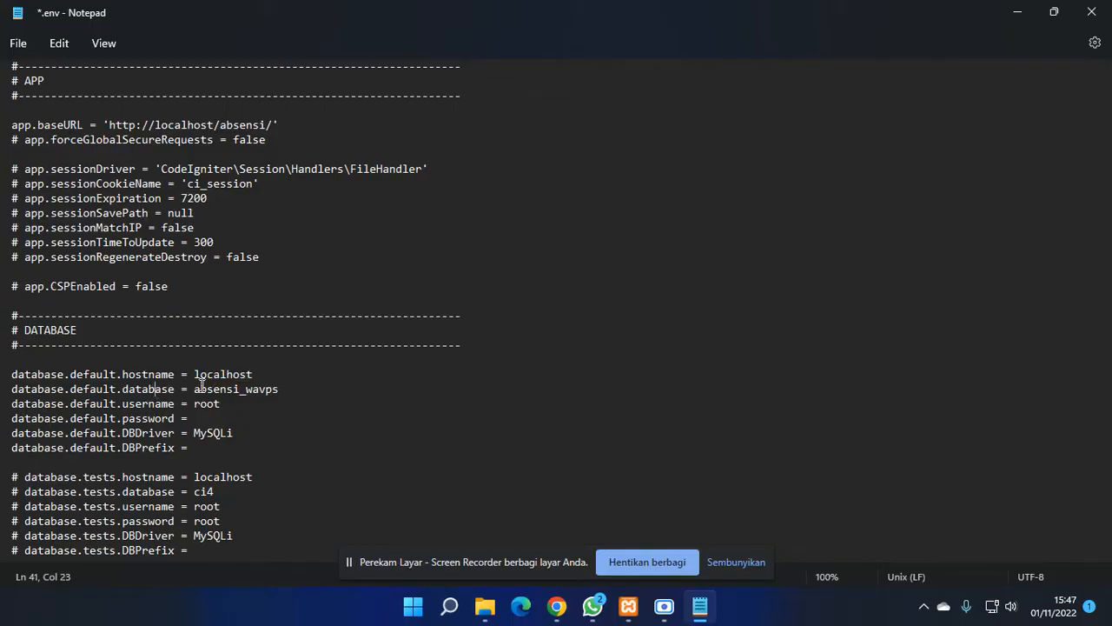
double_click(232, 389)
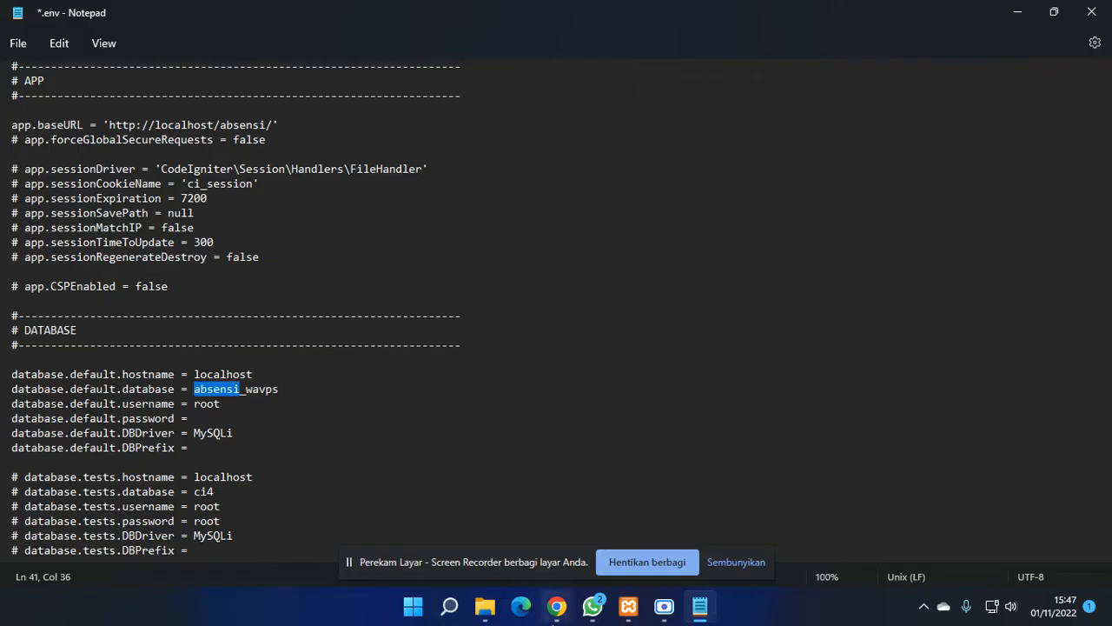
mouse_move(557, 606)
left_click(465, 522)
left_click(296, 14)
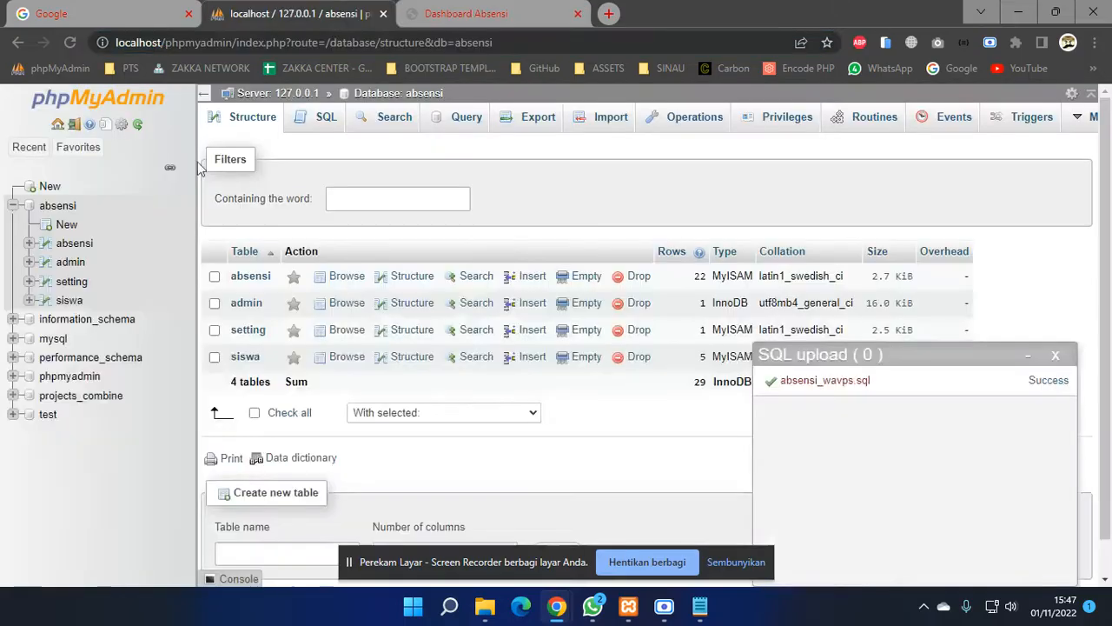
left_click(700, 606)
left_click(278, 385)
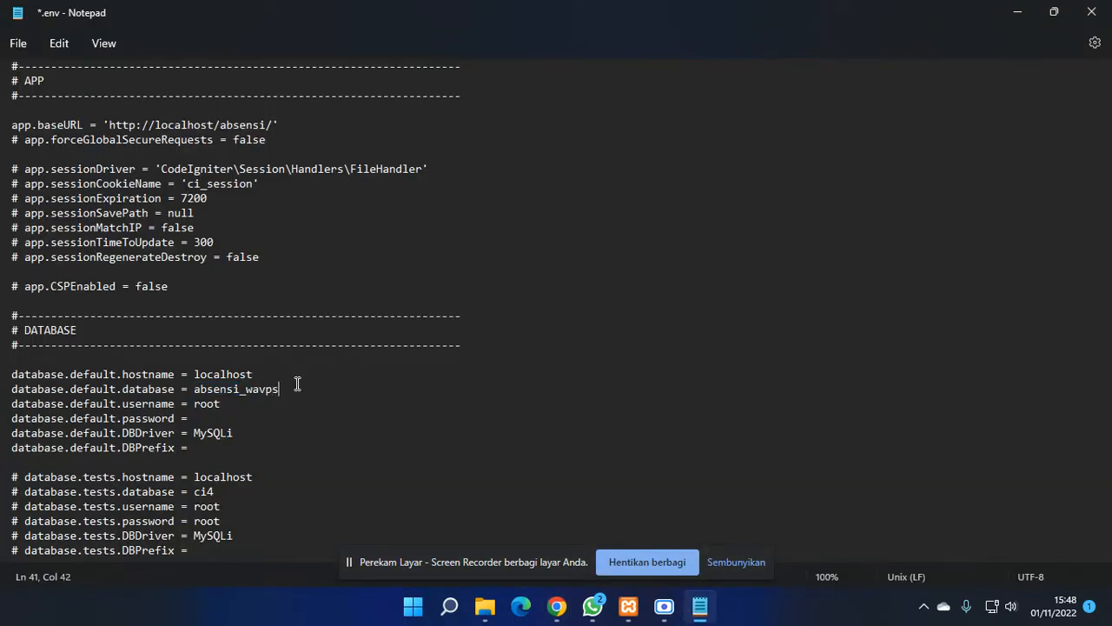
key("BackSpace")
key("BackSpace")
key("BackSpace")
key("BackSpace")
key("BackSpace")
key("BackSpace")
- Review the username and password lines, then save .env and close Notepad
double_click(204, 404)
left_click(213, 420)
left_click(17, 43)
left_click(36, 152)
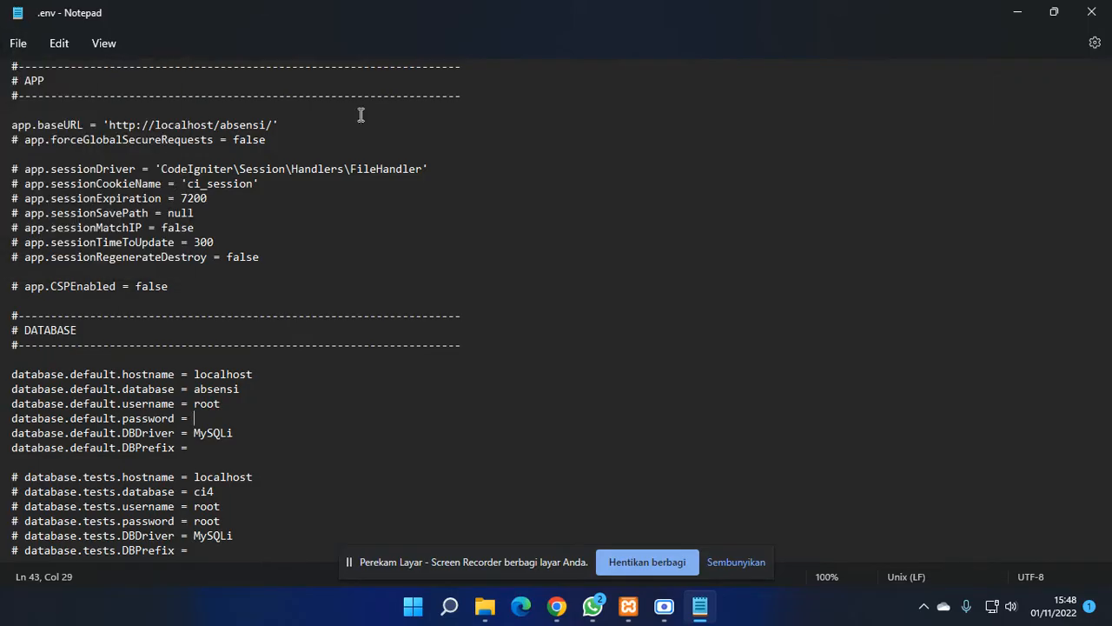
left_click(1091, 12)
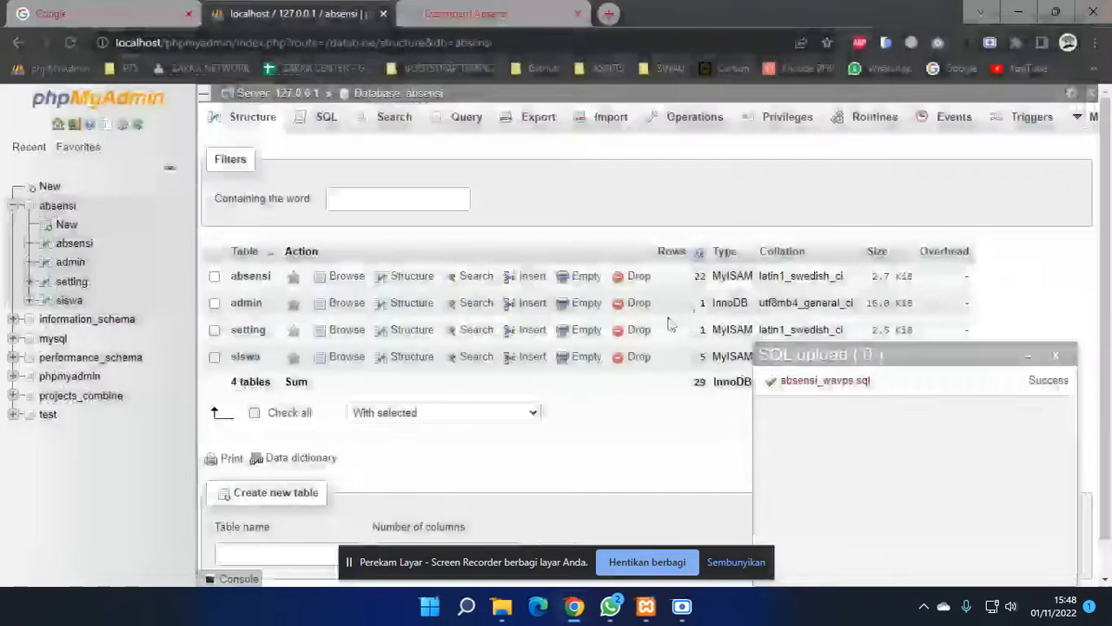
- Reload Dashboard Absensi, view the Dashboard Finger page, then go to Scan QRCode
left_click(437, 17)
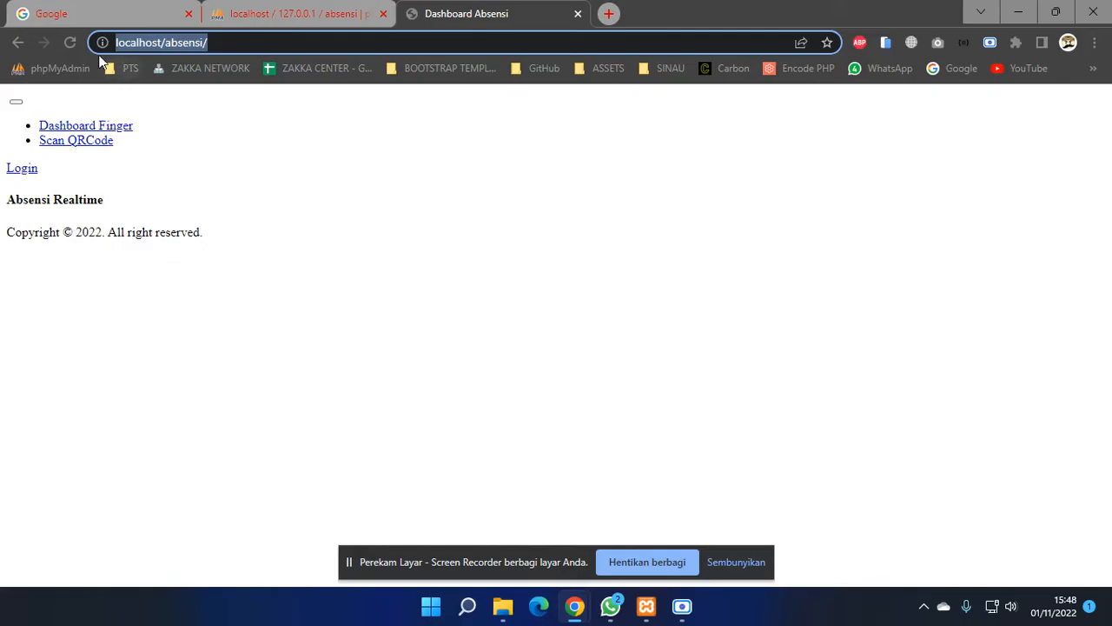
left_click(70, 43)
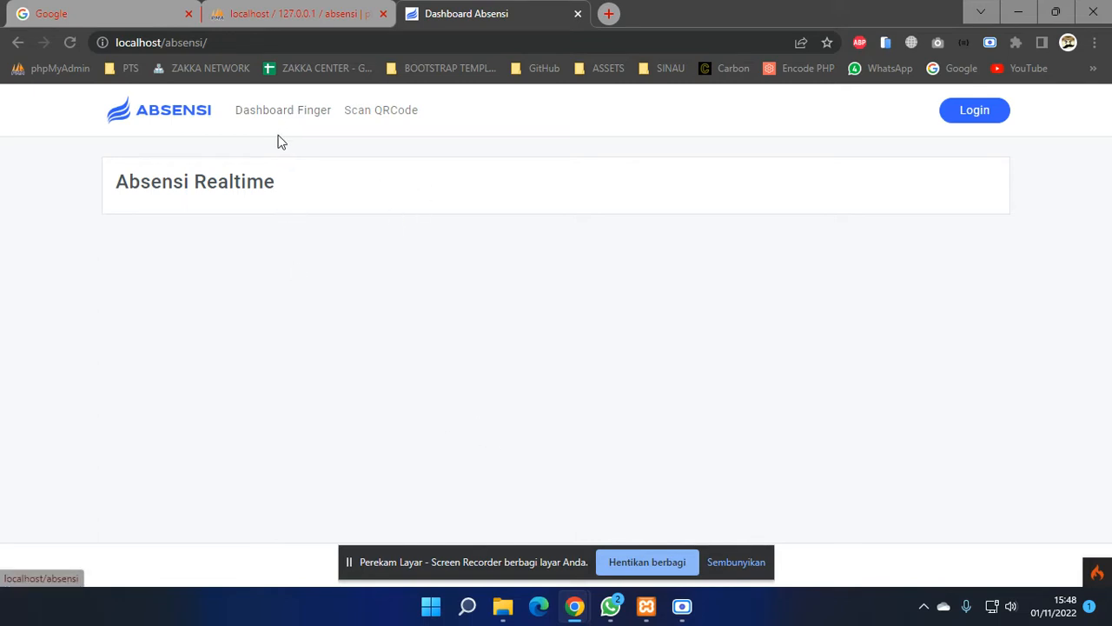
left_click(299, 121)
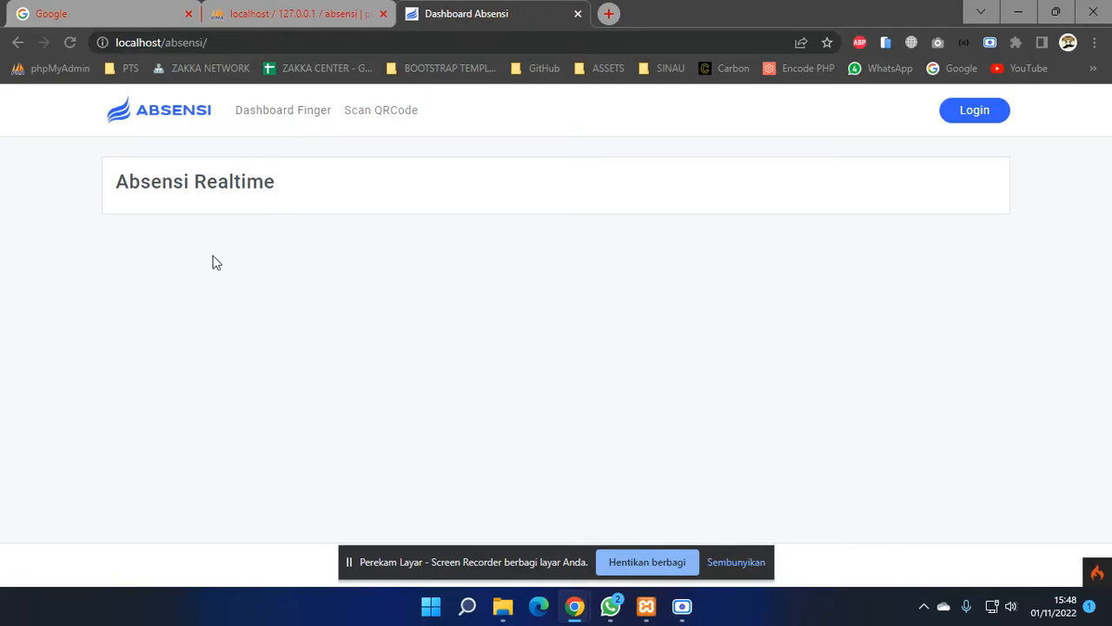
left_click_drag(116, 184, 195, 201)
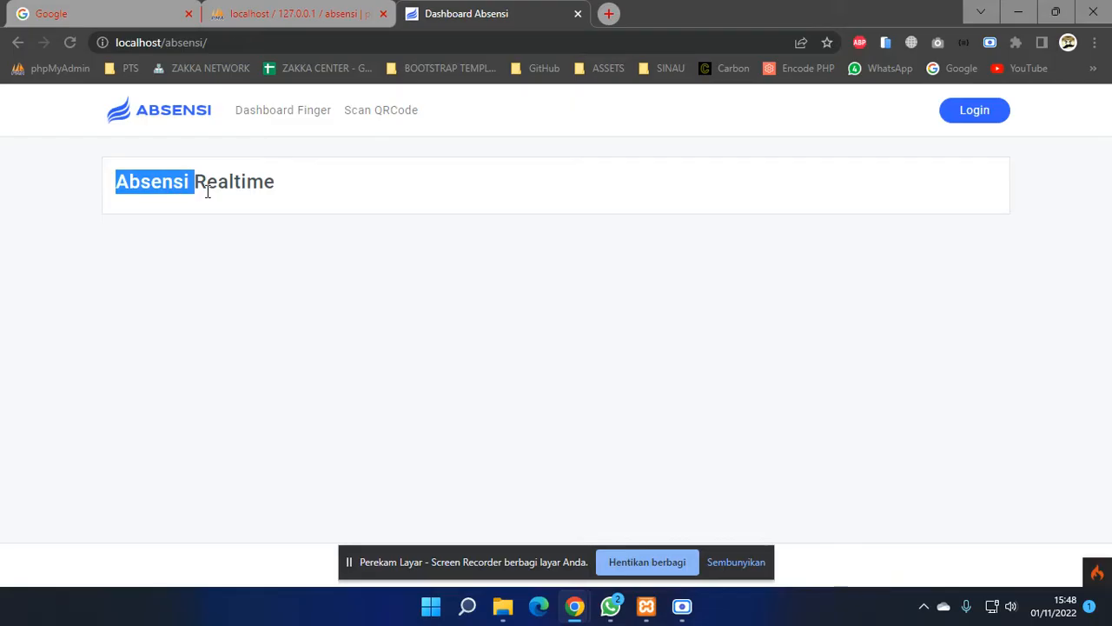
left_click(366, 113)
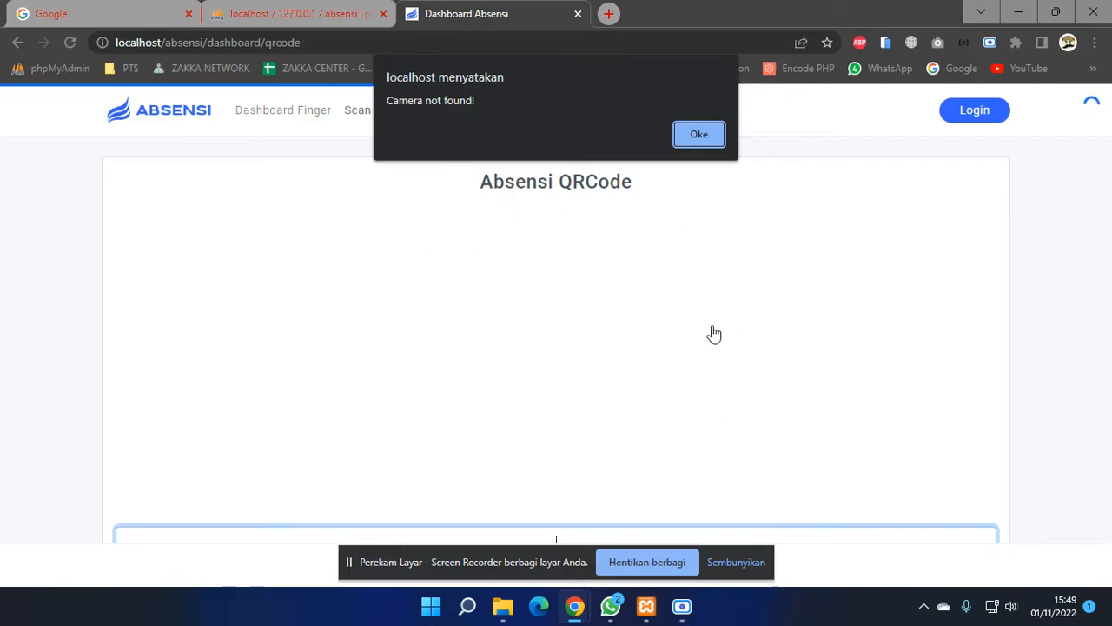
left_click(707, 136)
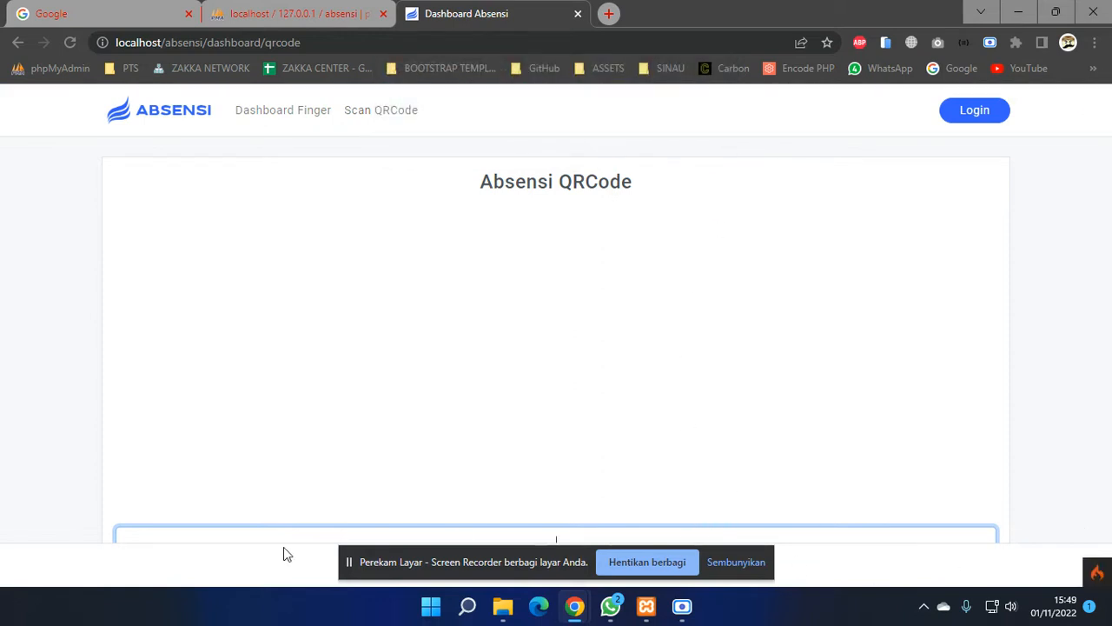
left_click(735, 562)
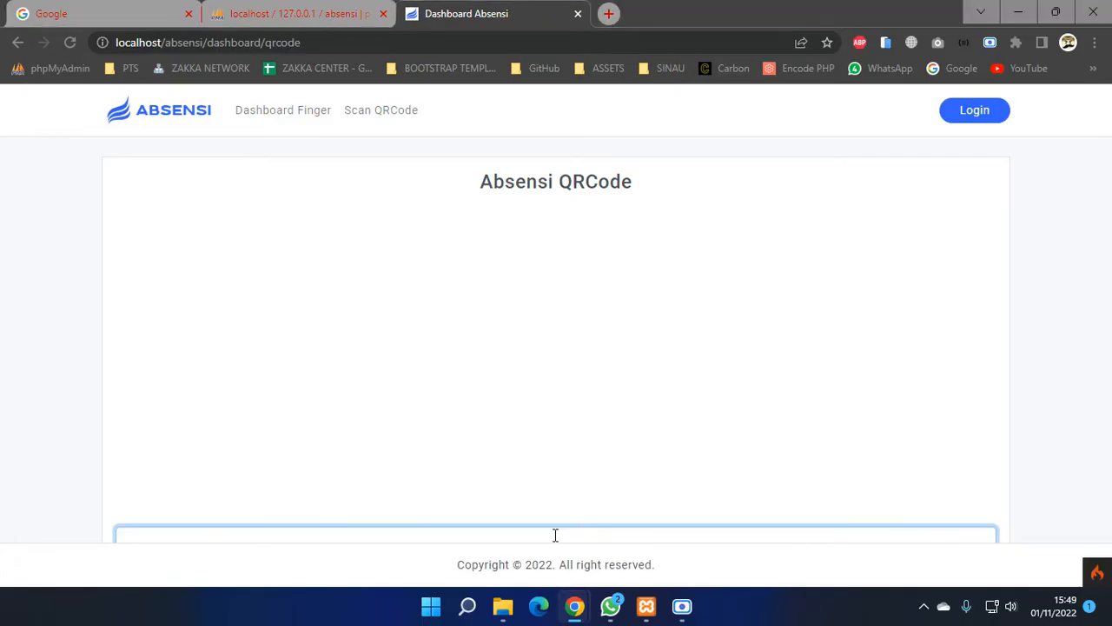
left_click(555, 535)
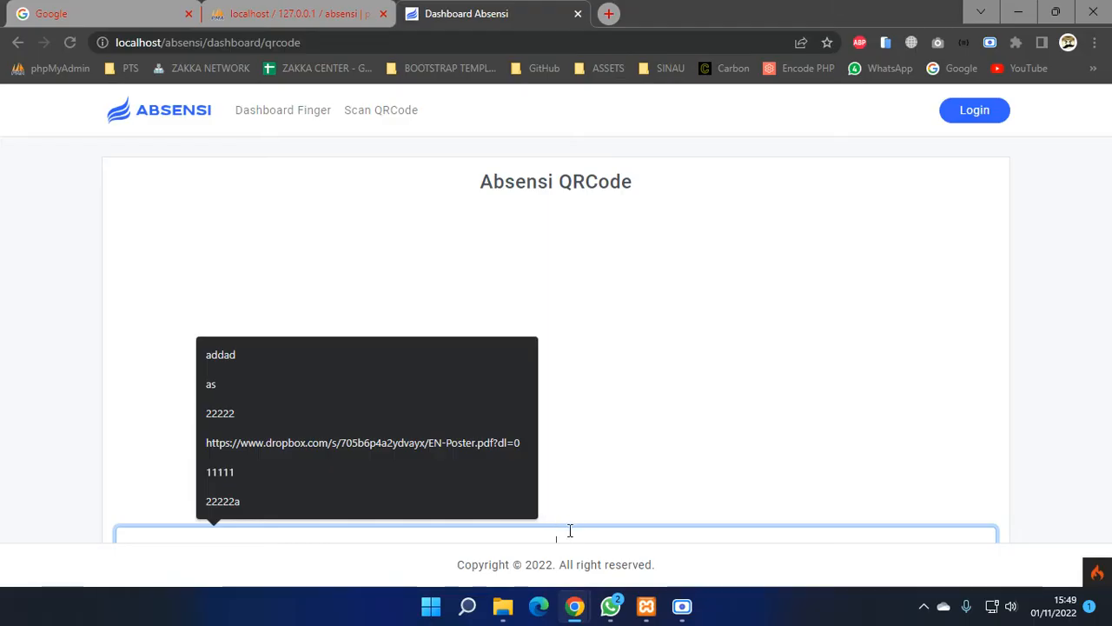
key("ctrl+minus")
left_click(565, 502)
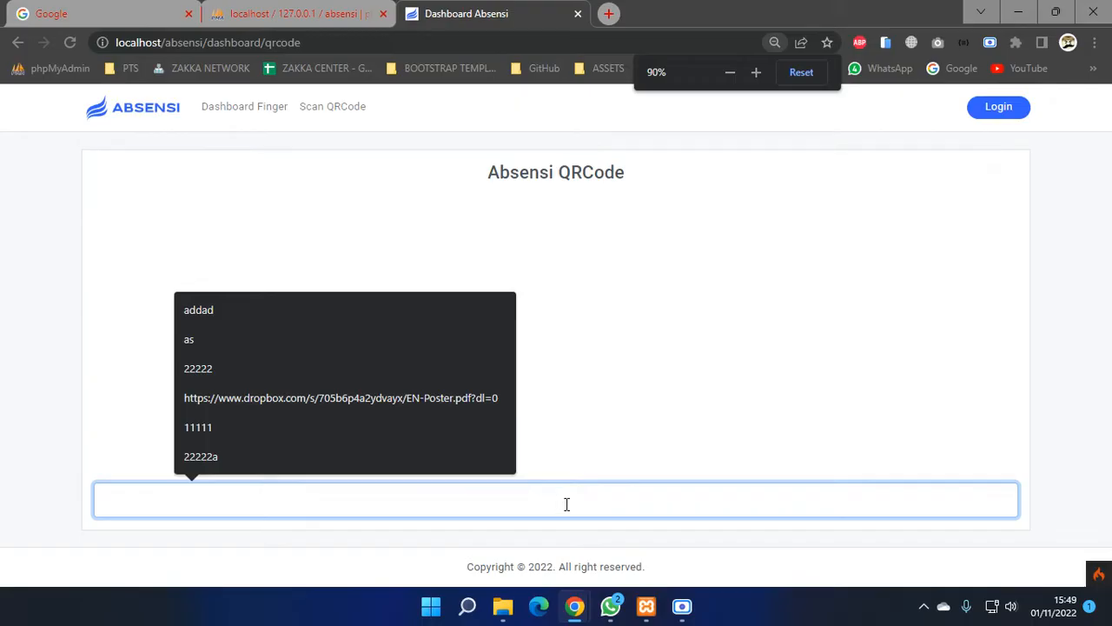
type("123123")
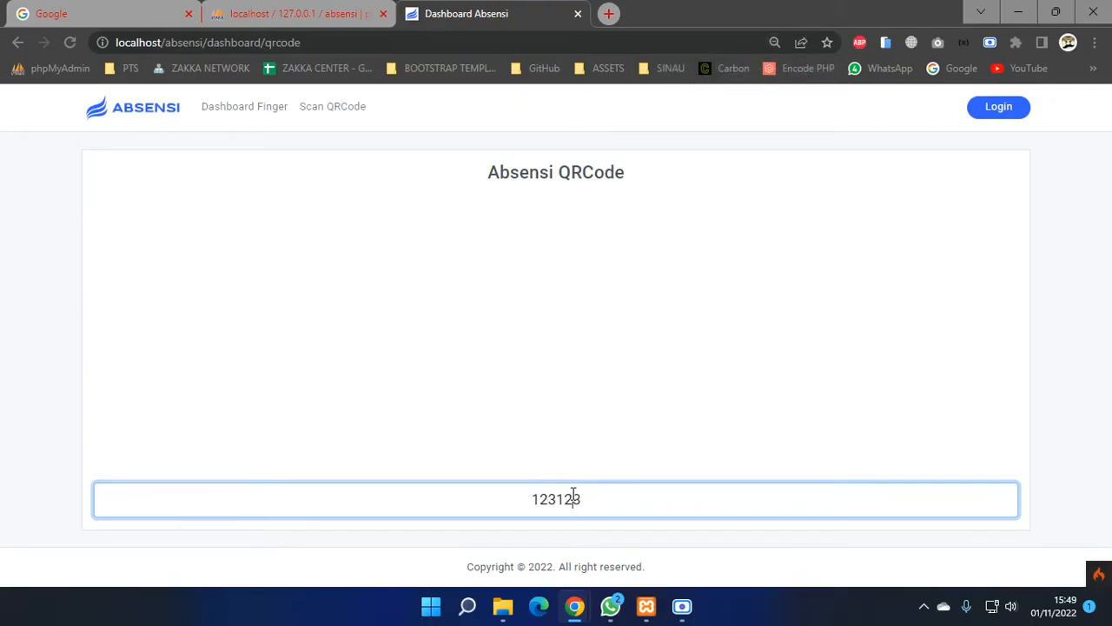
double_click(576, 499)
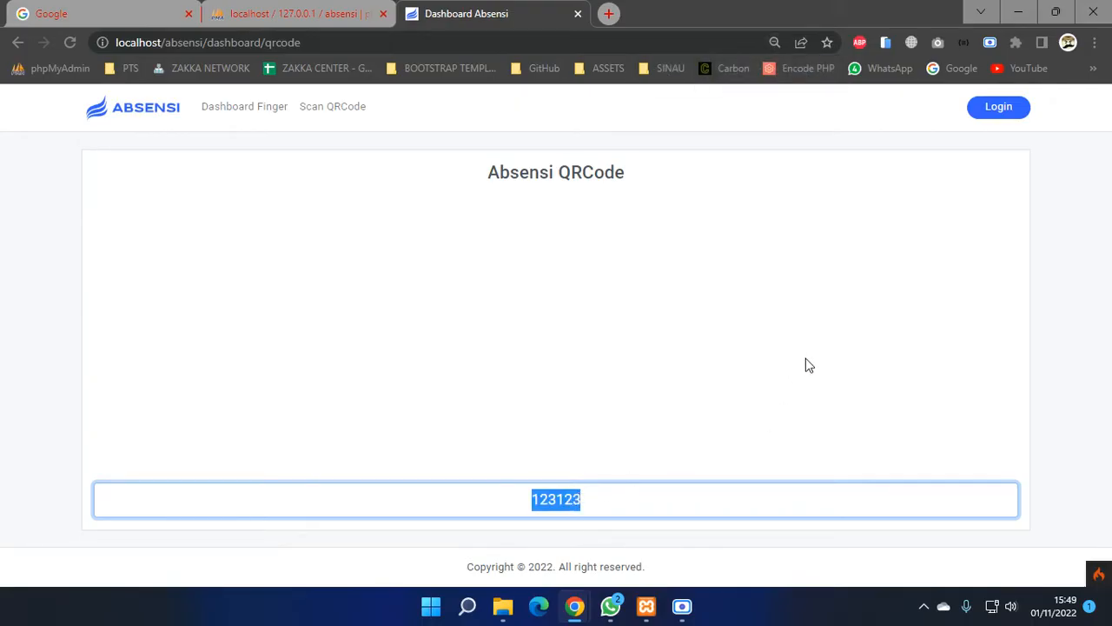
- Revisit Dashboard Finger and Scan QRCode, then go to the Login page
left_click(250, 113)
left_click(331, 111)
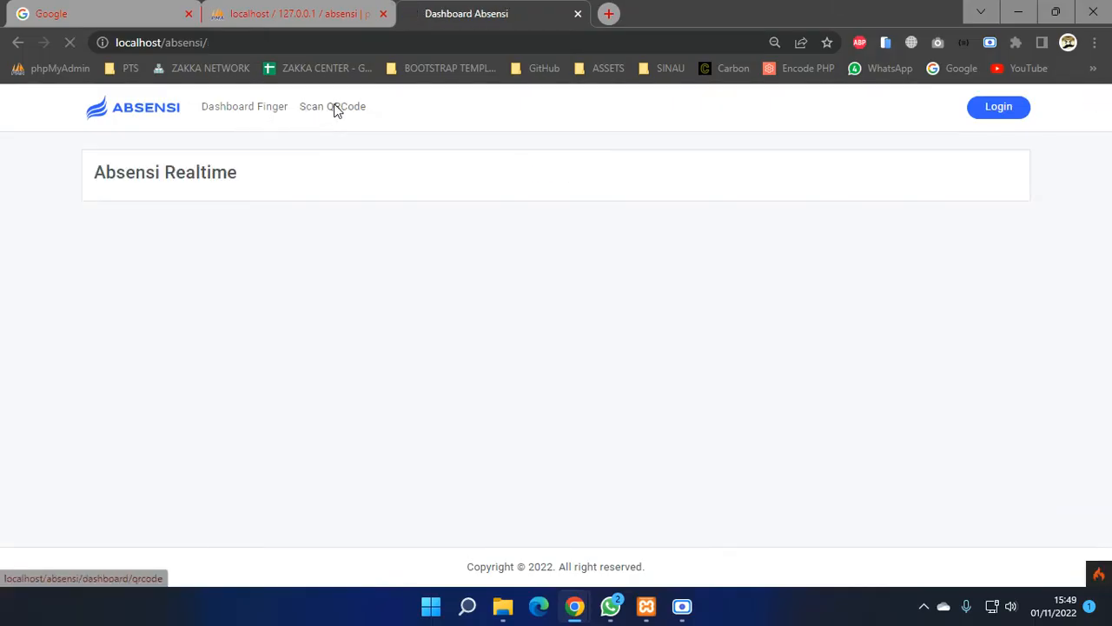
left_click(710, 137)
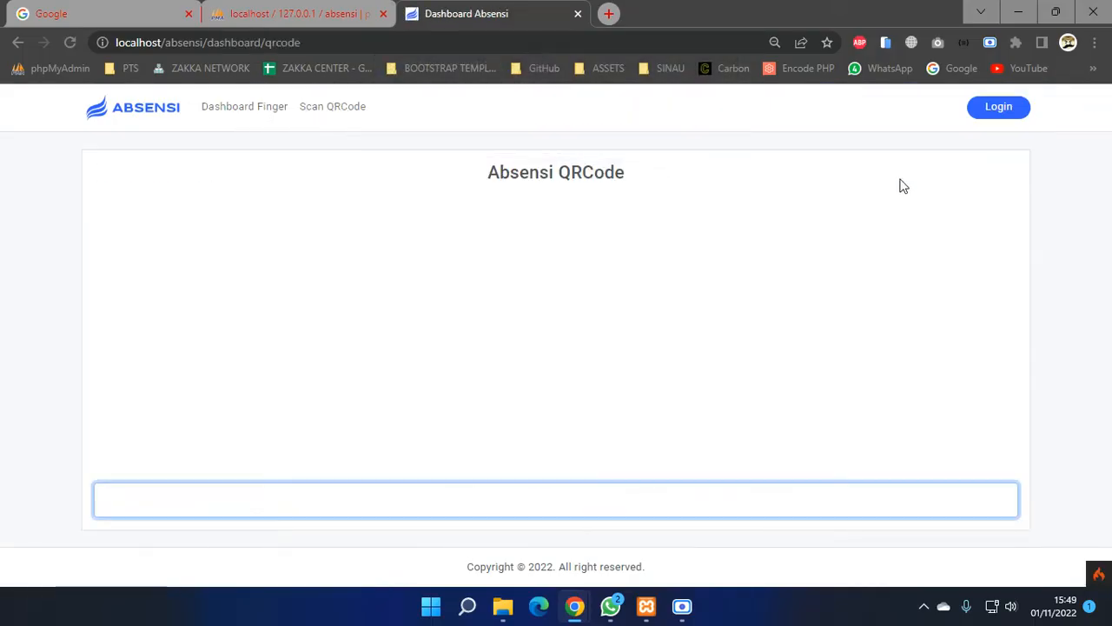
left_click(1001, 114)
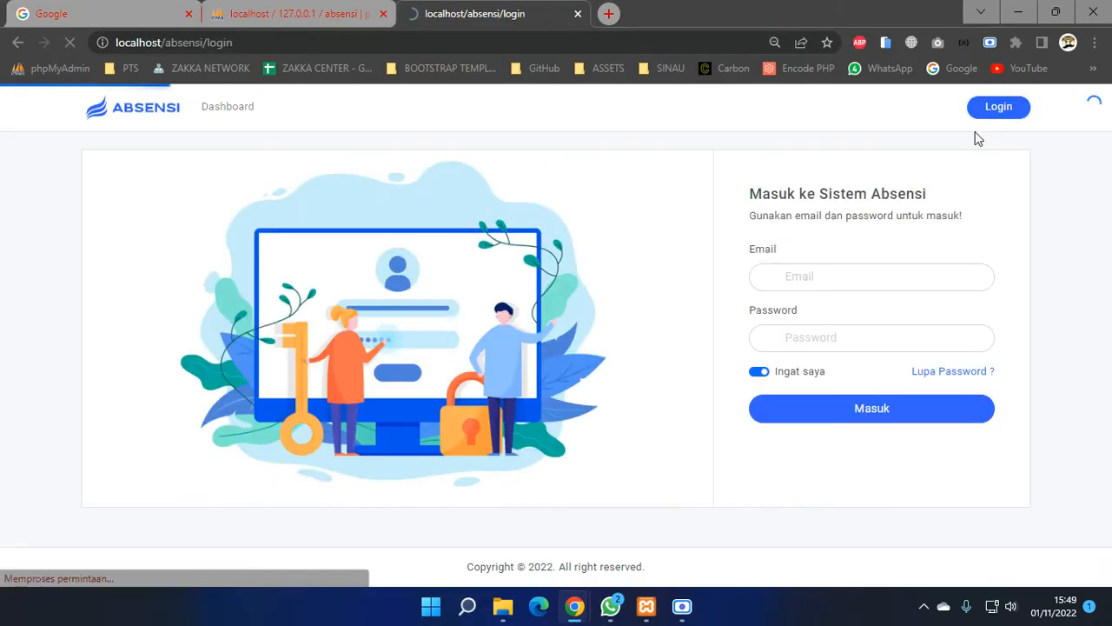
- Sign in to Absensi with the saved admin email and the admin password, then open attendance records
left_click(822, 278)
type("dukun")
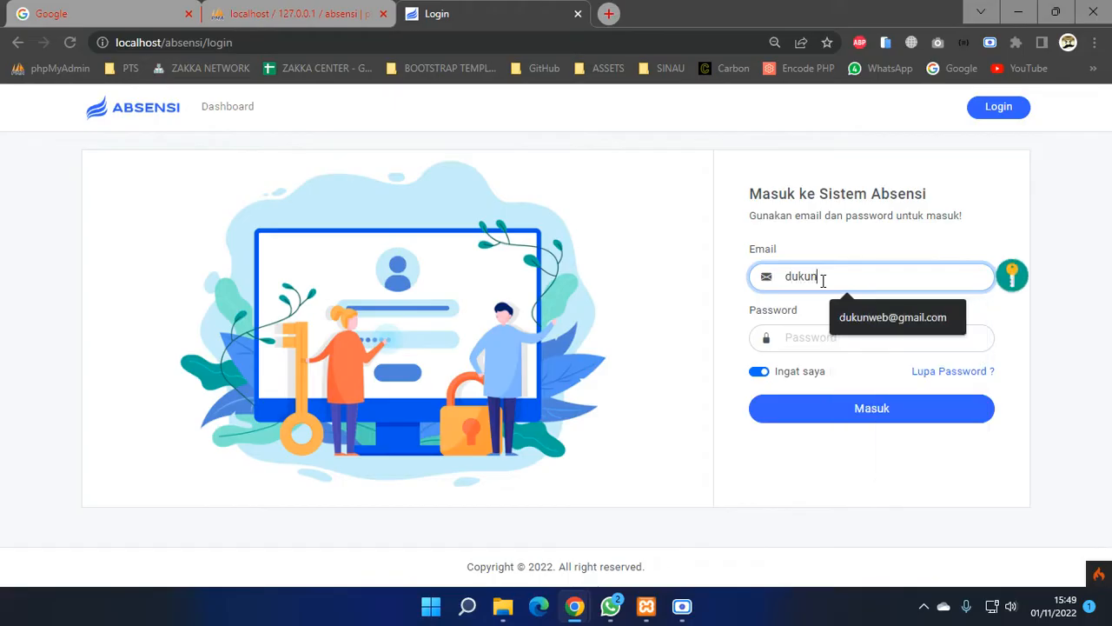
key("Down")
key("Return")
key("Tab")
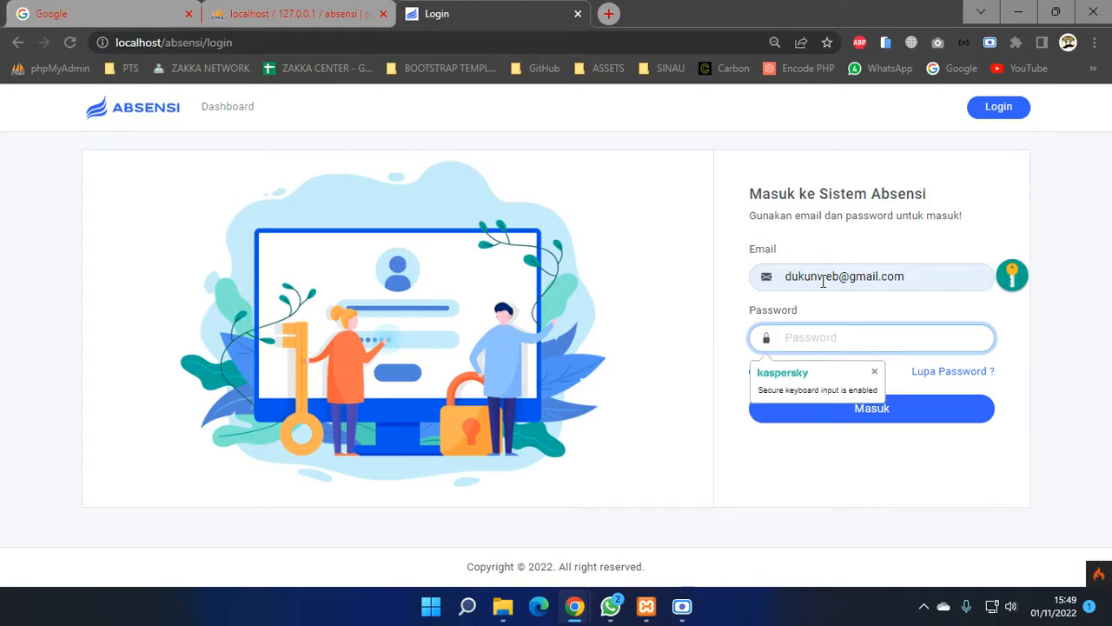
type("123")
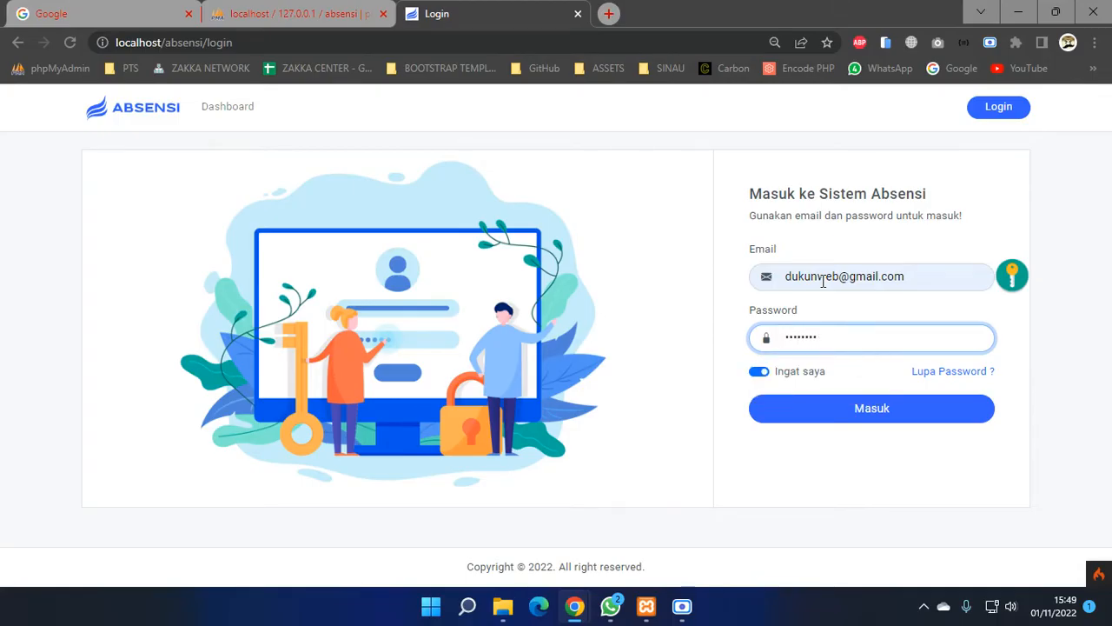
left_click(925, 415)
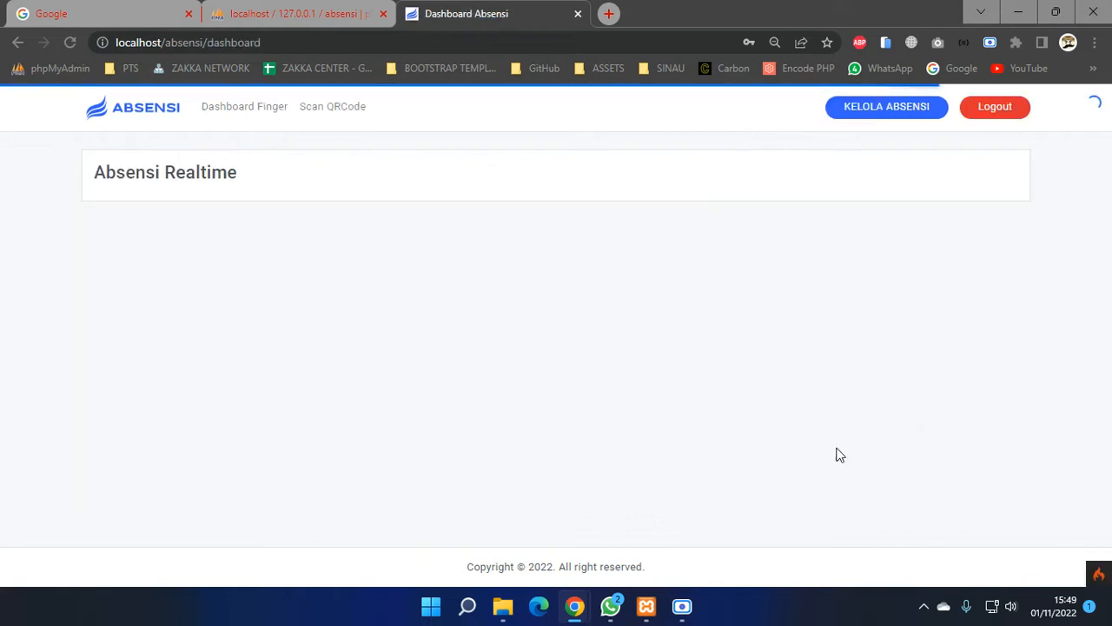
left_click(870, 118)
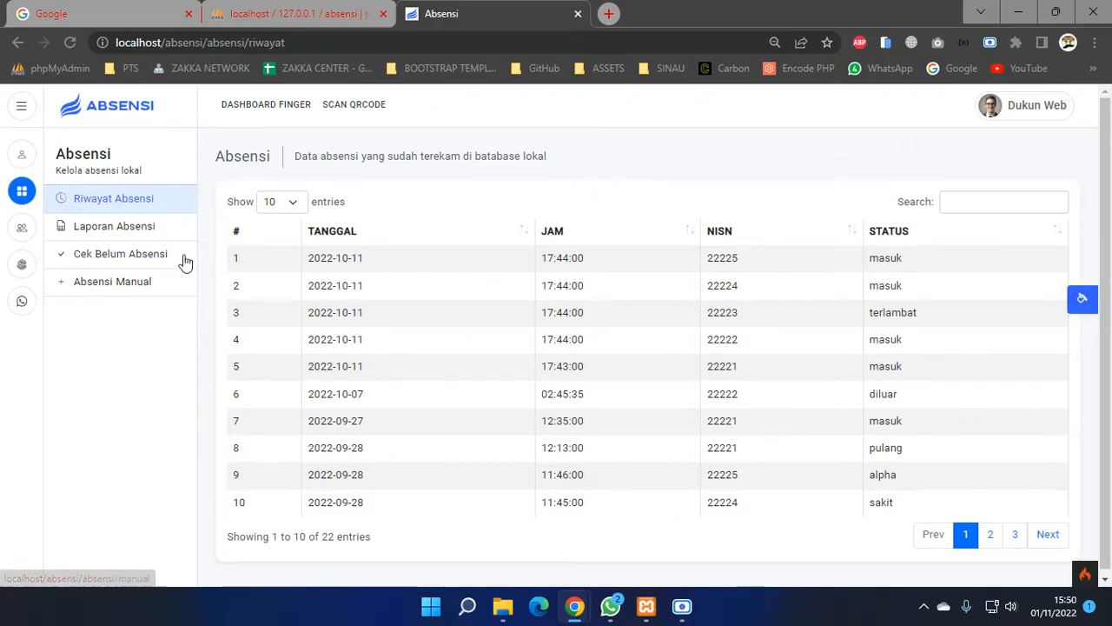
- Look through the admin profile form and the change password page
left_click(24, 156)
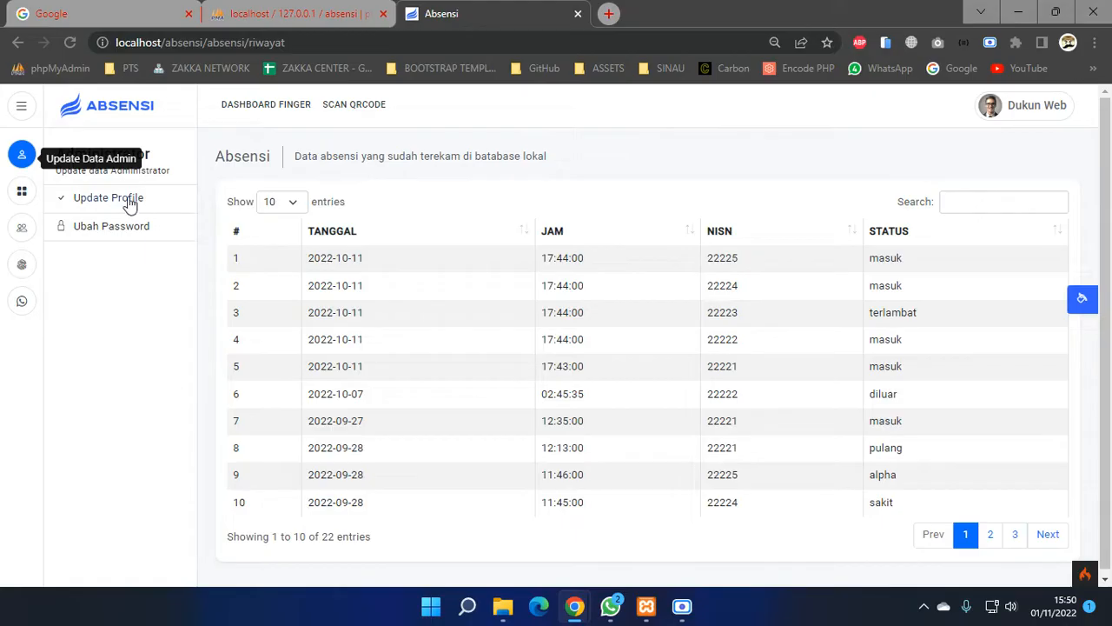
left_click(130, 200)
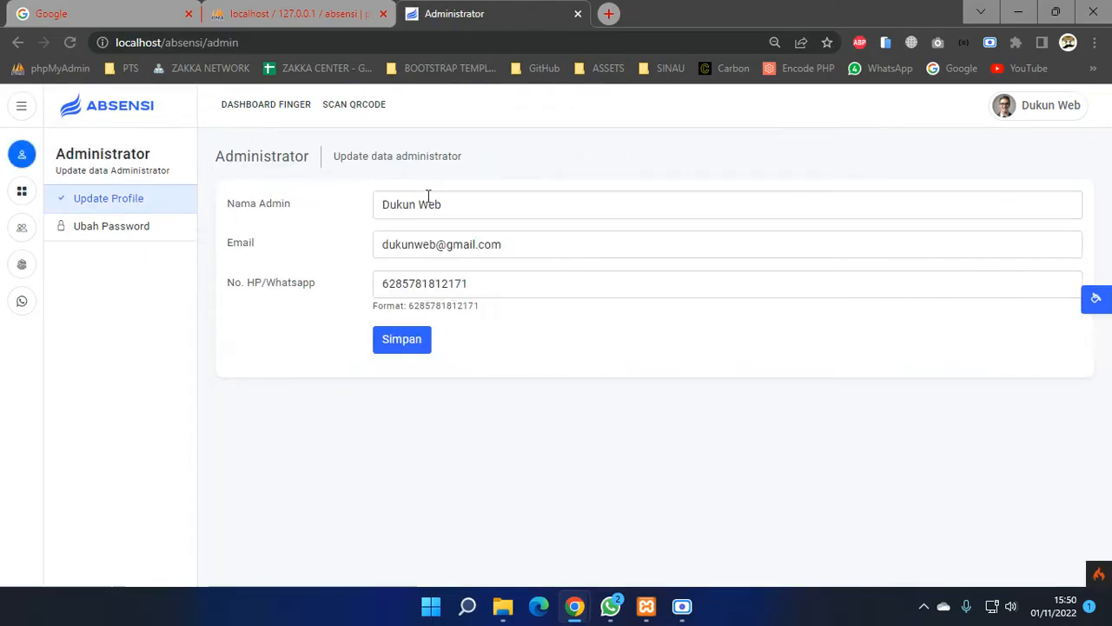
left_click(163, 241)
left_click(399, 208)
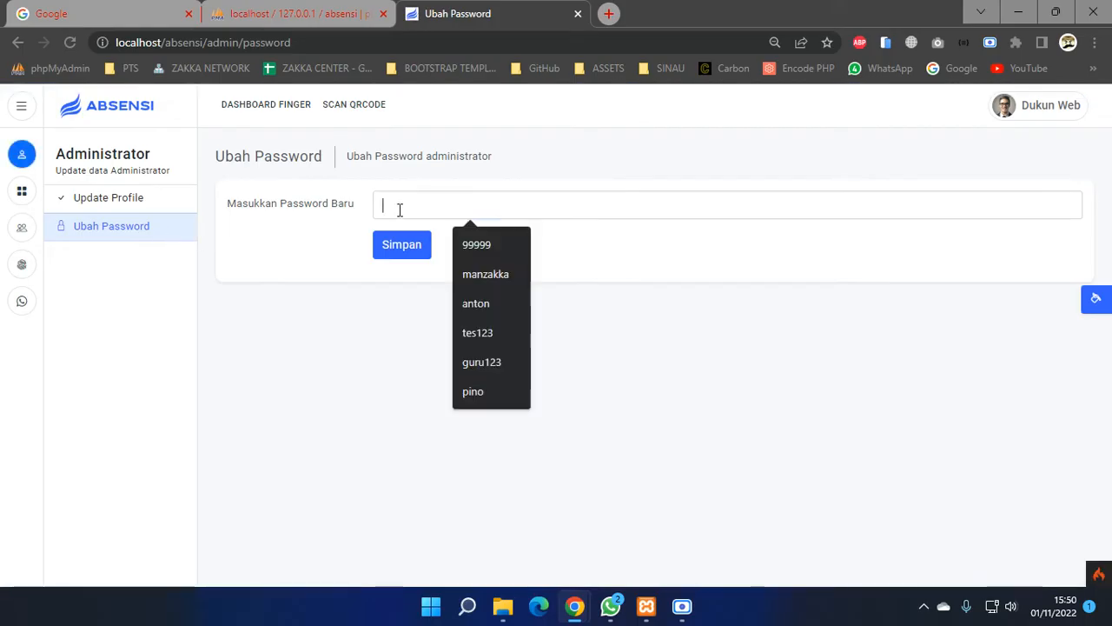
- Page through the attendance history to its last page, briefly checking the report page
left_click(19, 193)
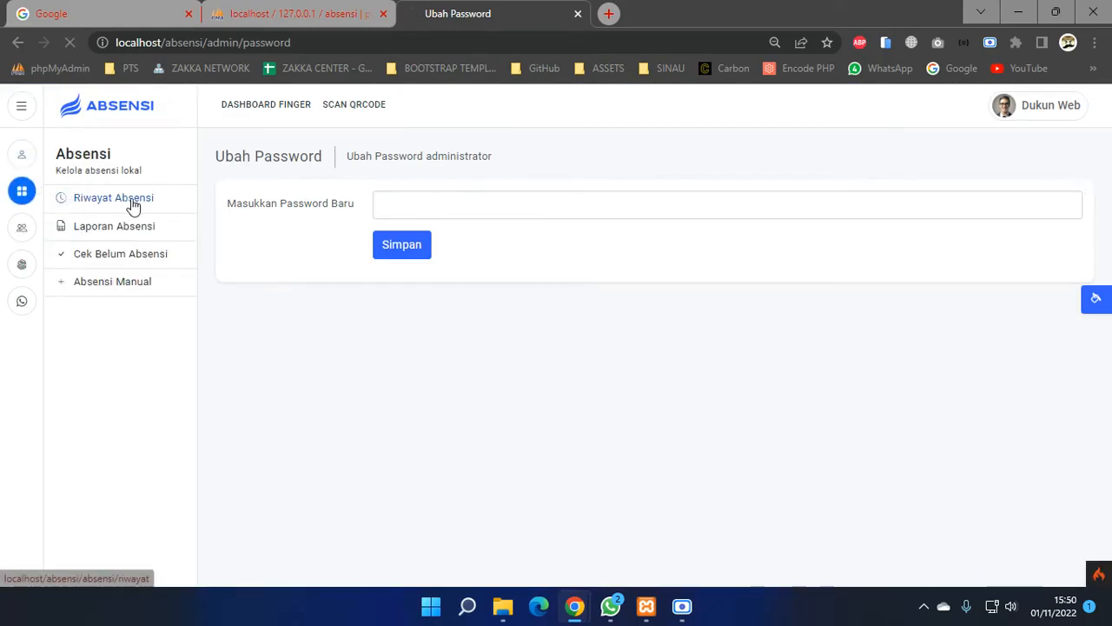
left_click(128, 202)
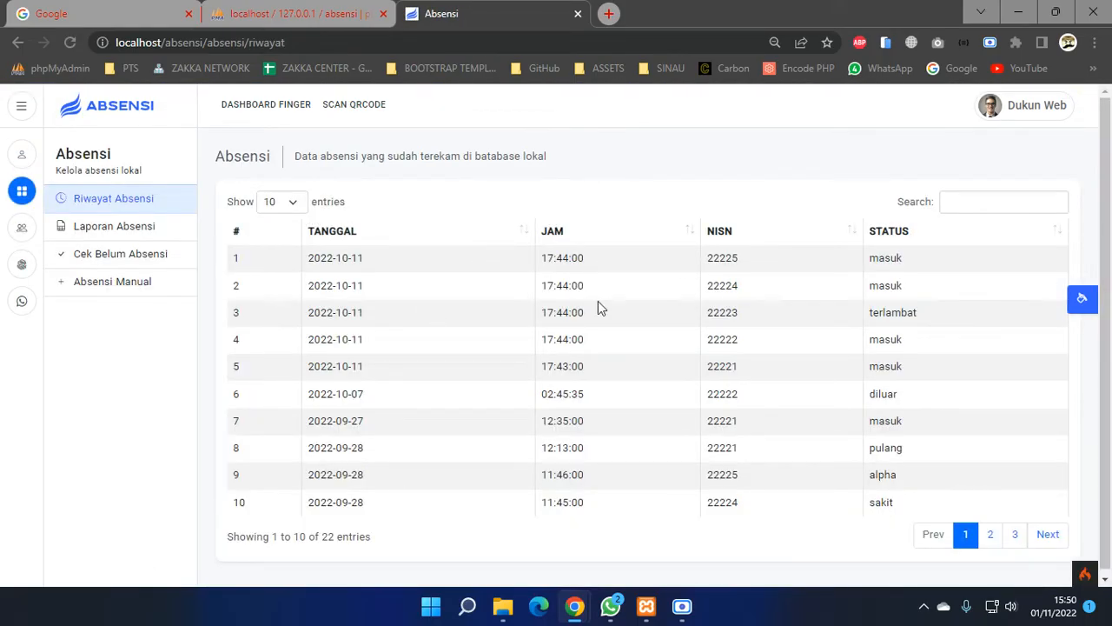
scroll(631, 305, "down", 1)
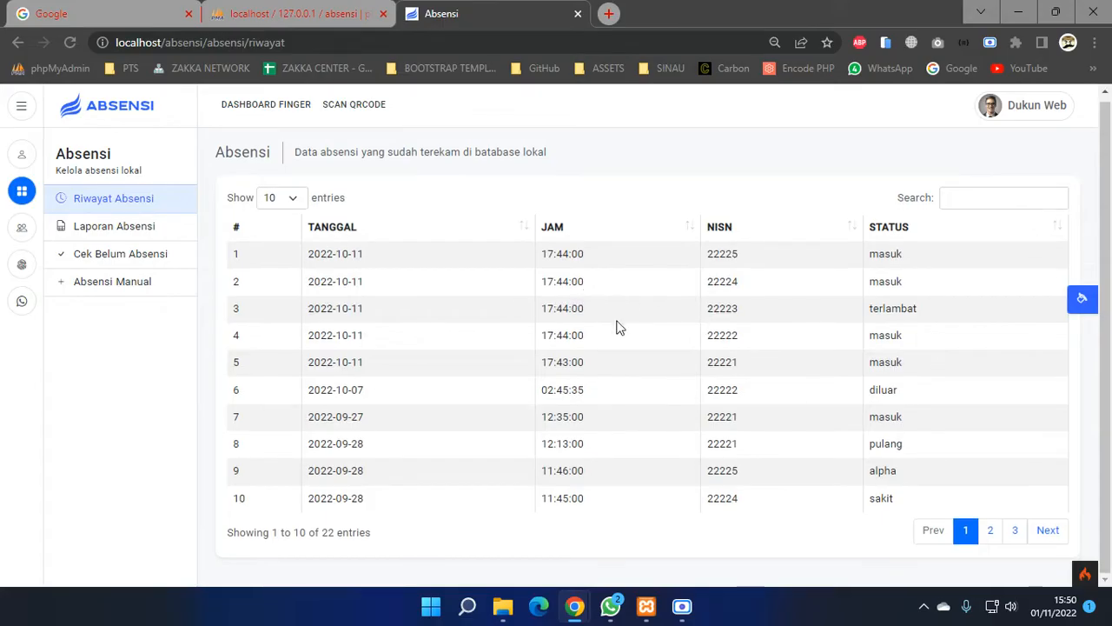
left_click(1062, 536)
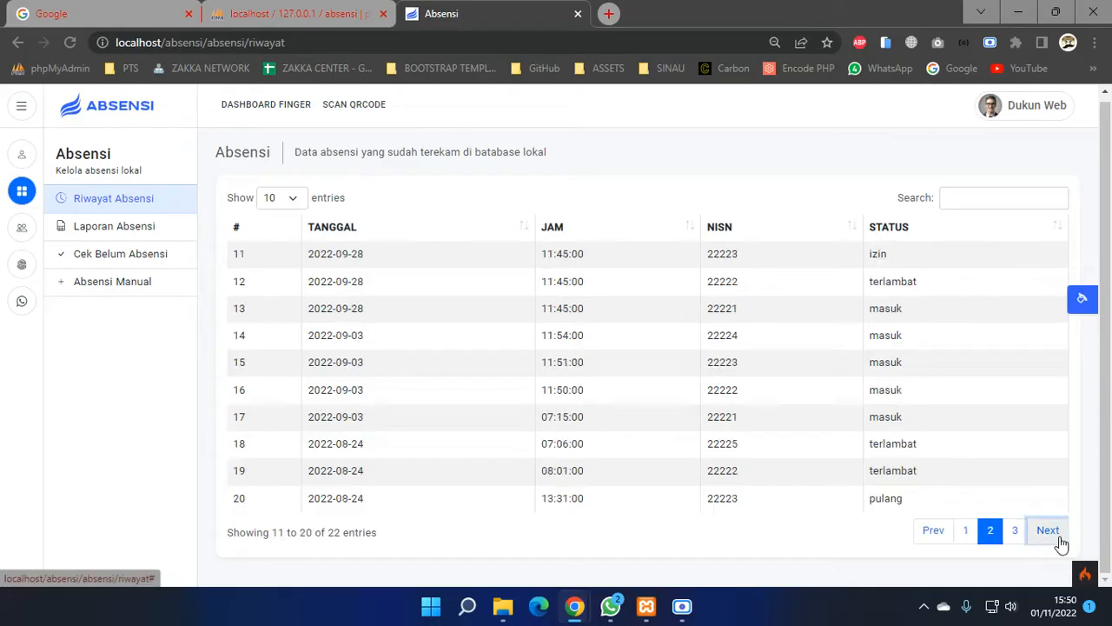
left_click(1053, 540)
left_click(121, 228)
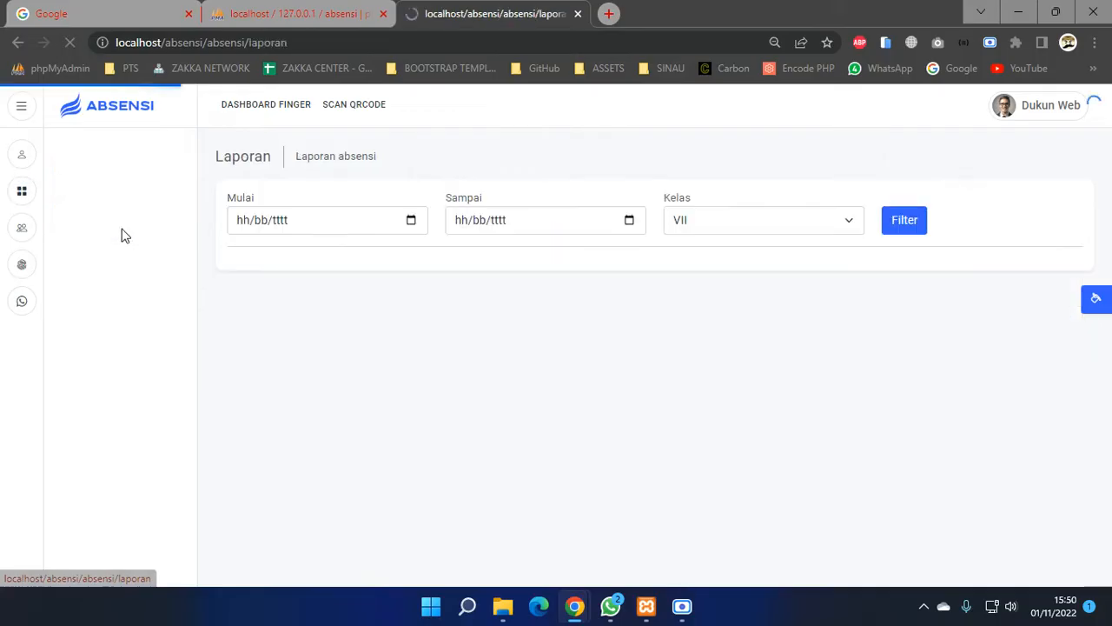
left_click(412, 222)
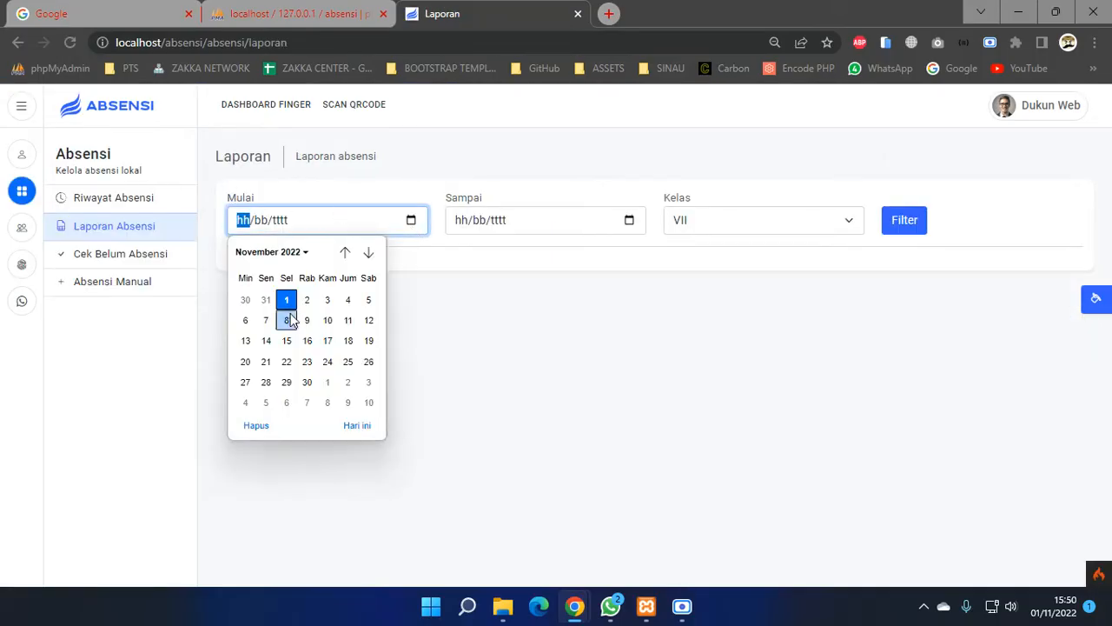
left_click(154, 203)
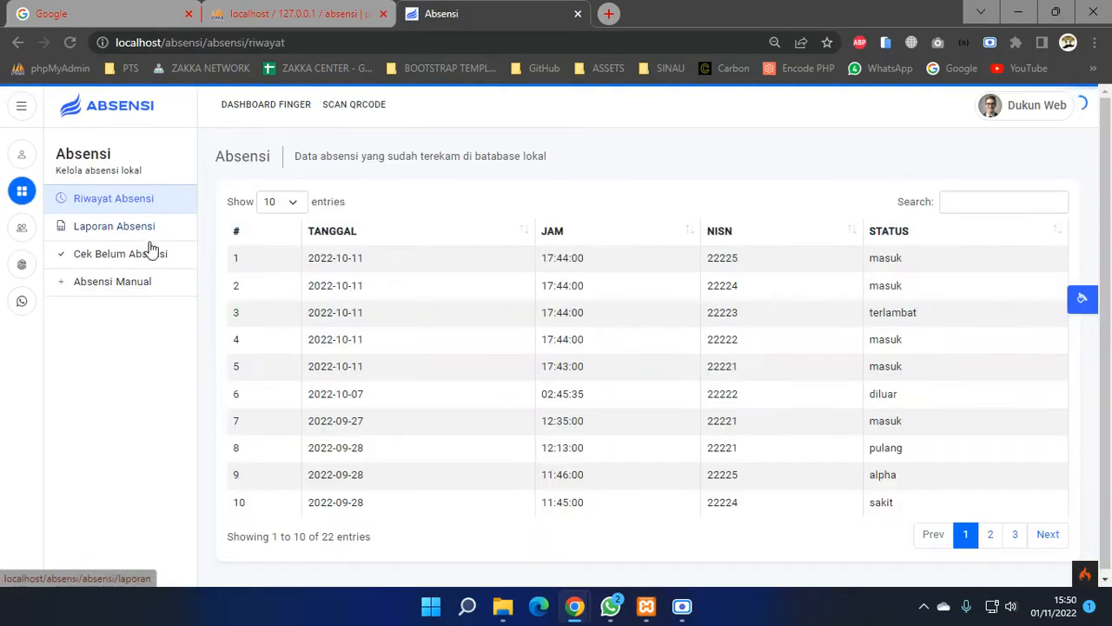
left_click_drag(364, 258, 342, 259)
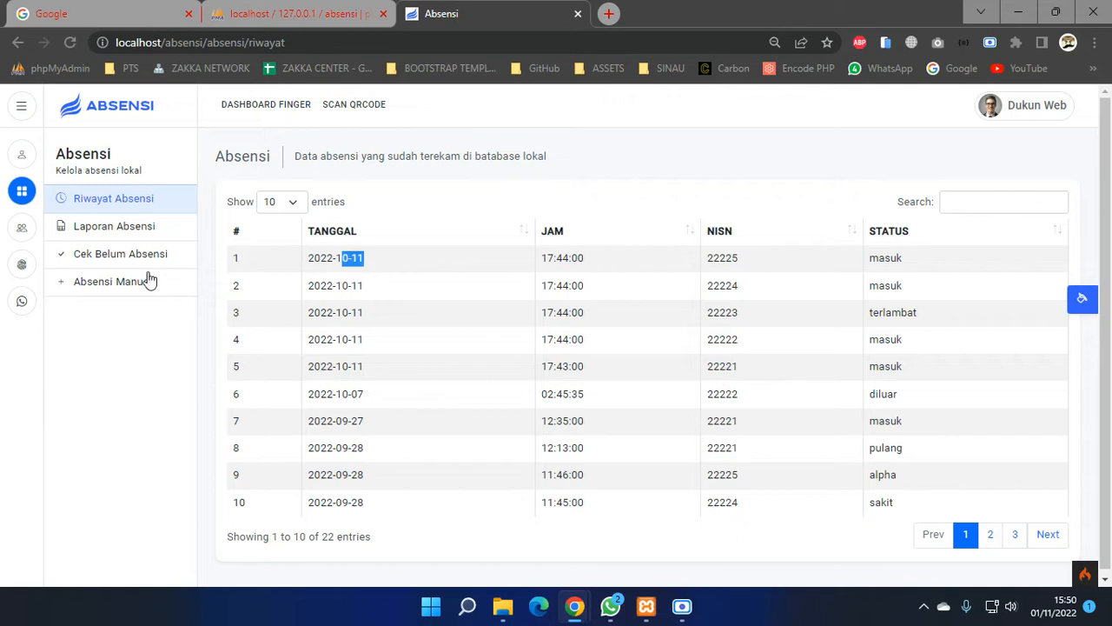
- Generate the class VII attendance recap for 01/10/2022–30/11/2022, then list students not yet checked in
left_click(133, 230)
left_click(412, 221)
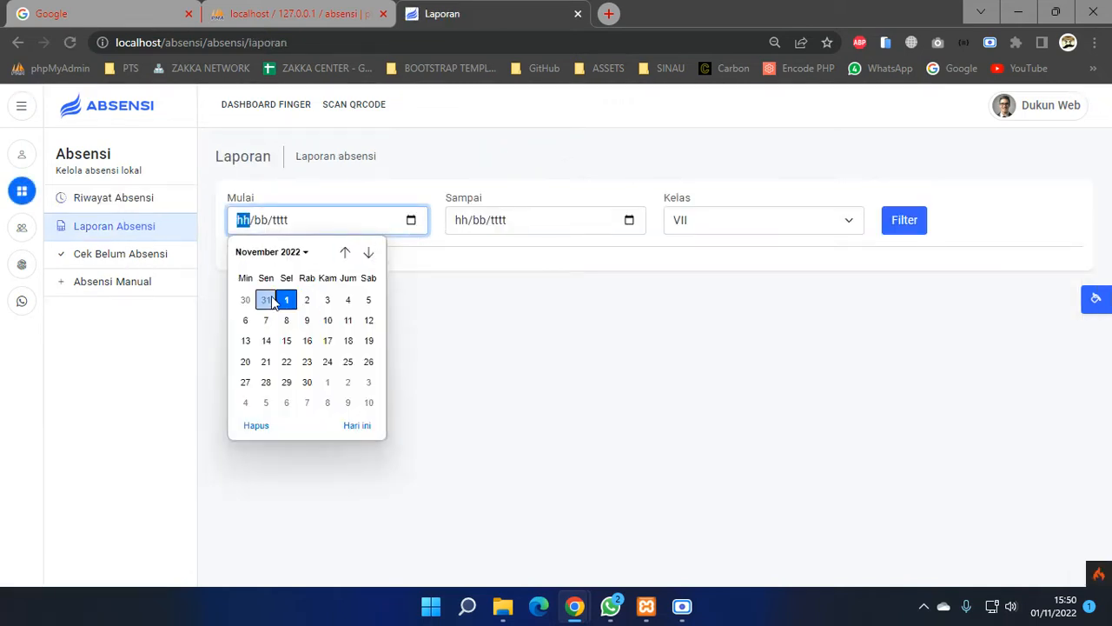
left_click(345, 253)
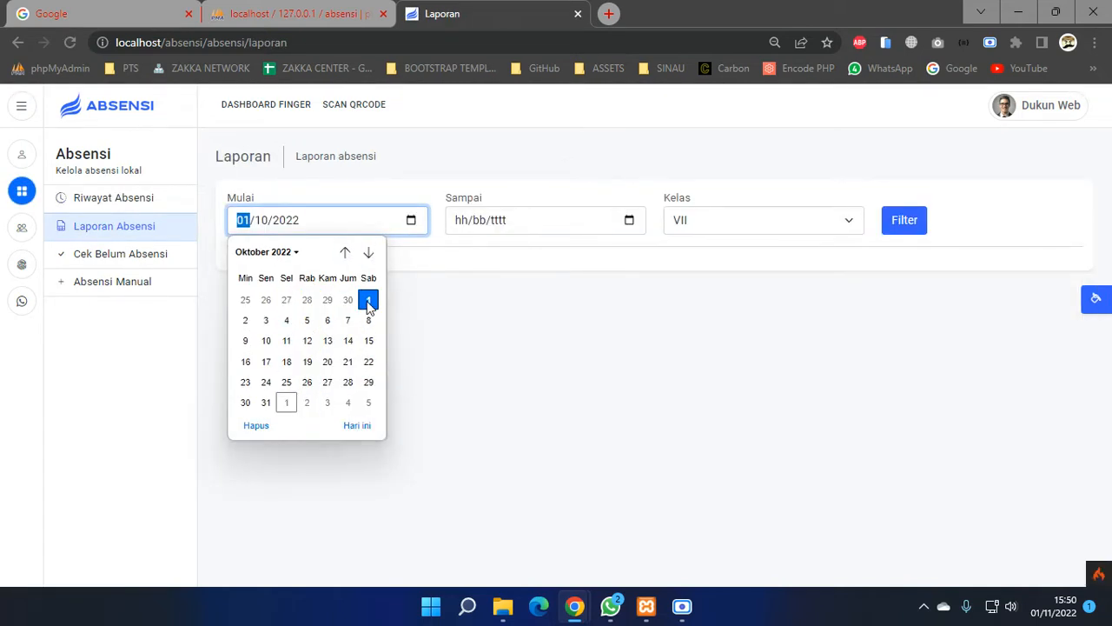
left_click(369, 300)
left_click(589, 228)
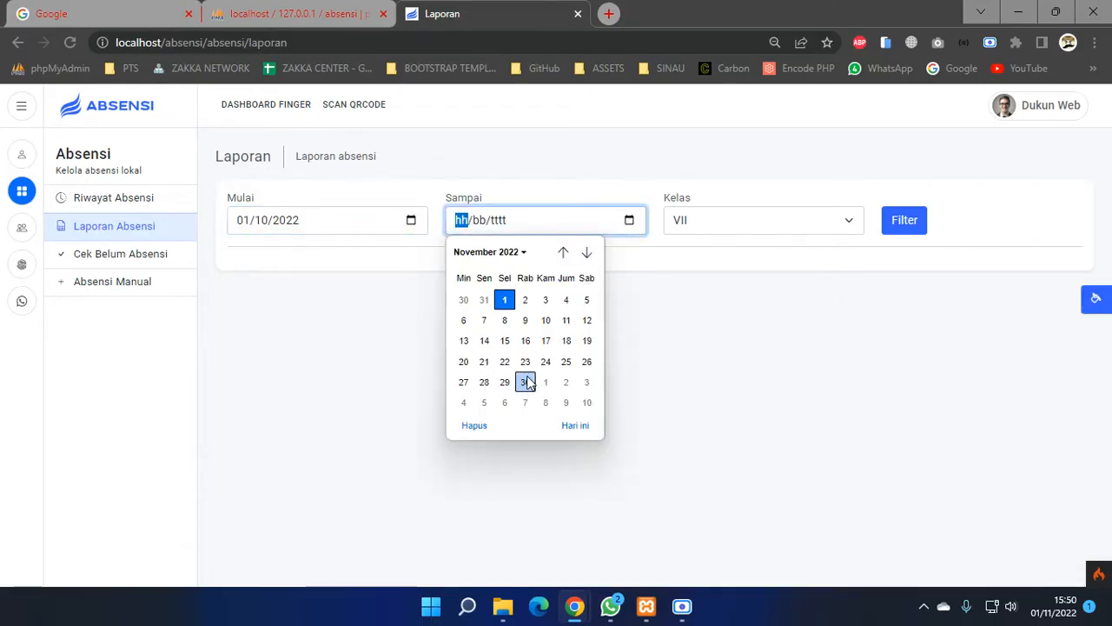
left_click(525, 382)
left_click(818, 223)
left_click(786, 244)
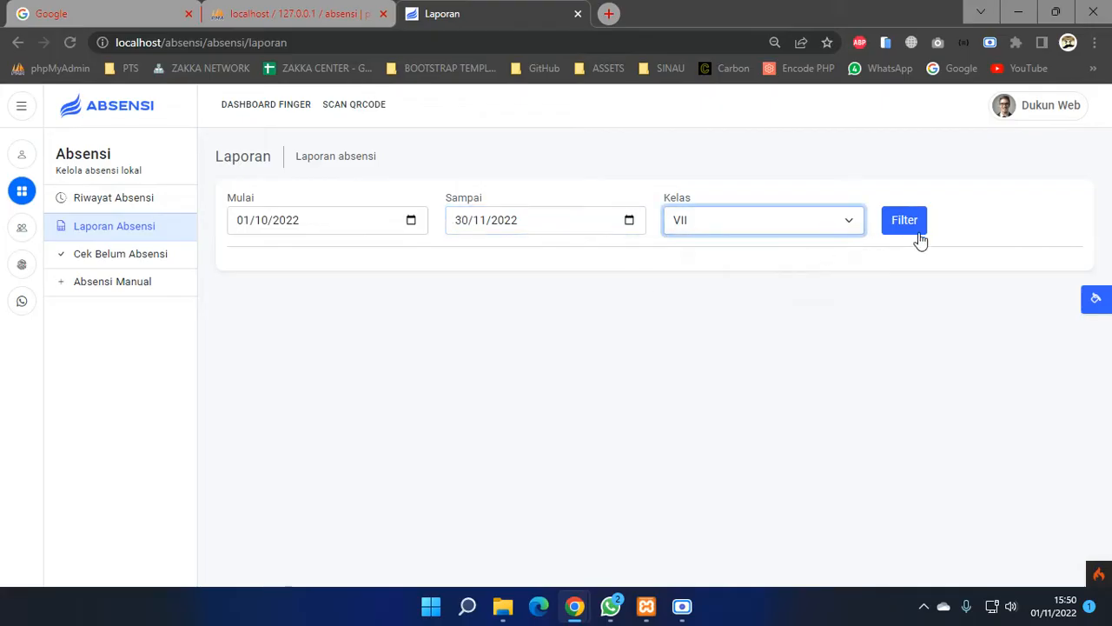
left_click(911, 227)
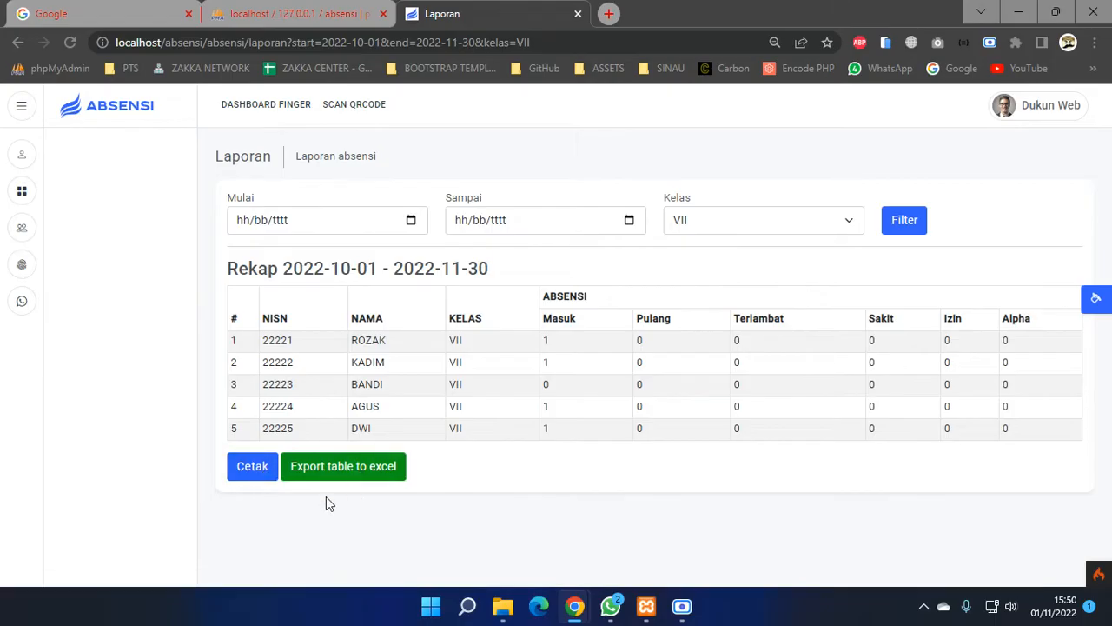
left_click(20, 191)
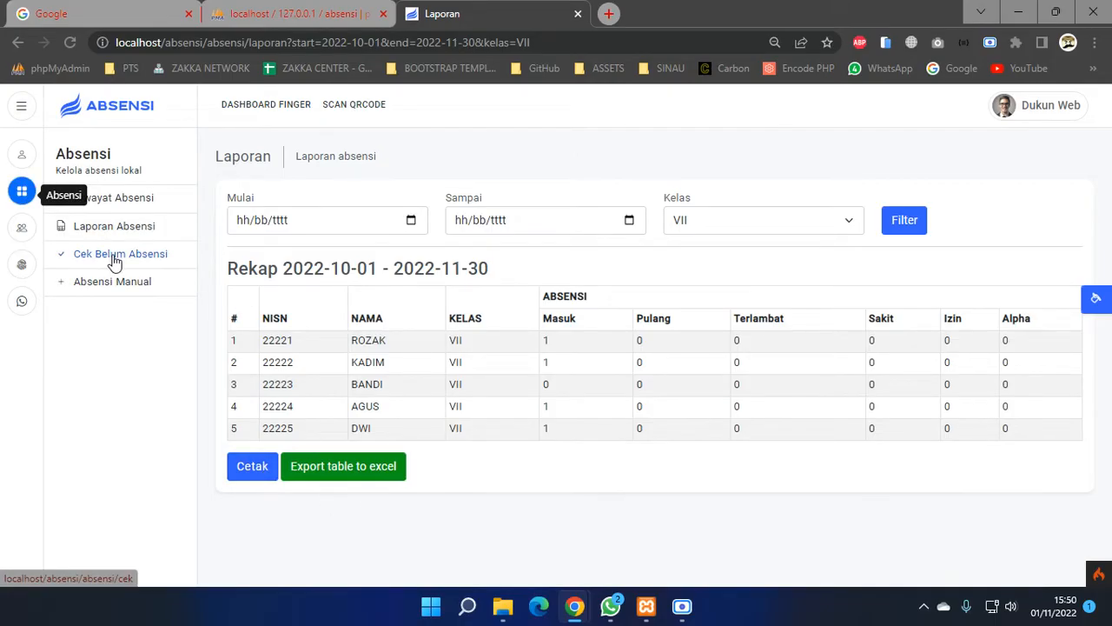
left_click(114, 257)
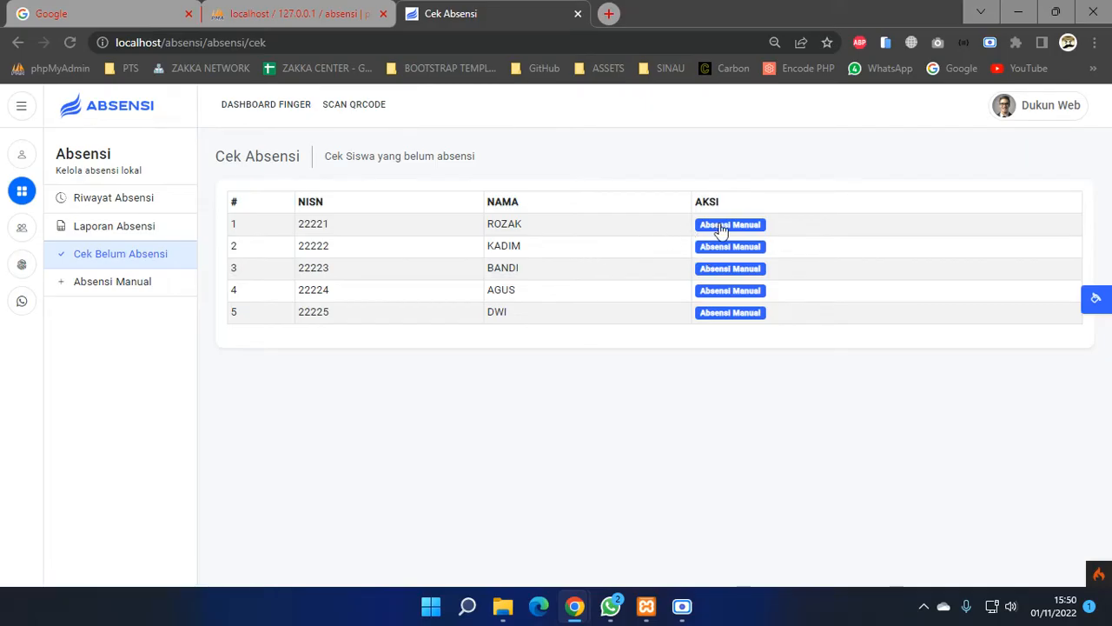
- Inspect the Absensi Manual form's NISN and status fields, then open the Data Siswa student list
left_click(127, 289)
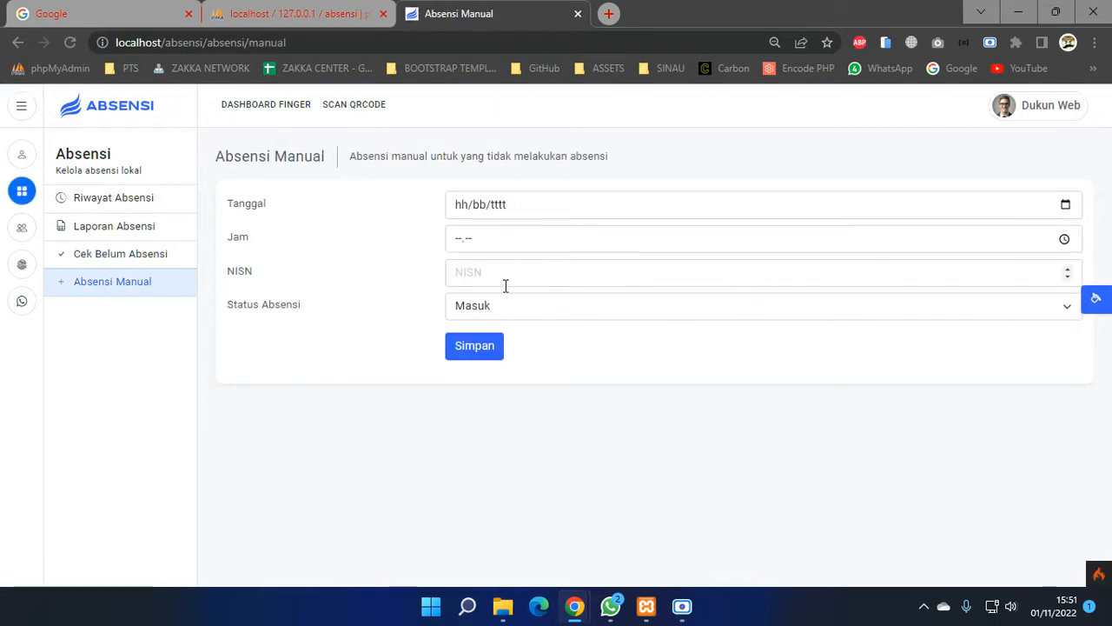
left_click(503, 282)
left_click(491, 311)
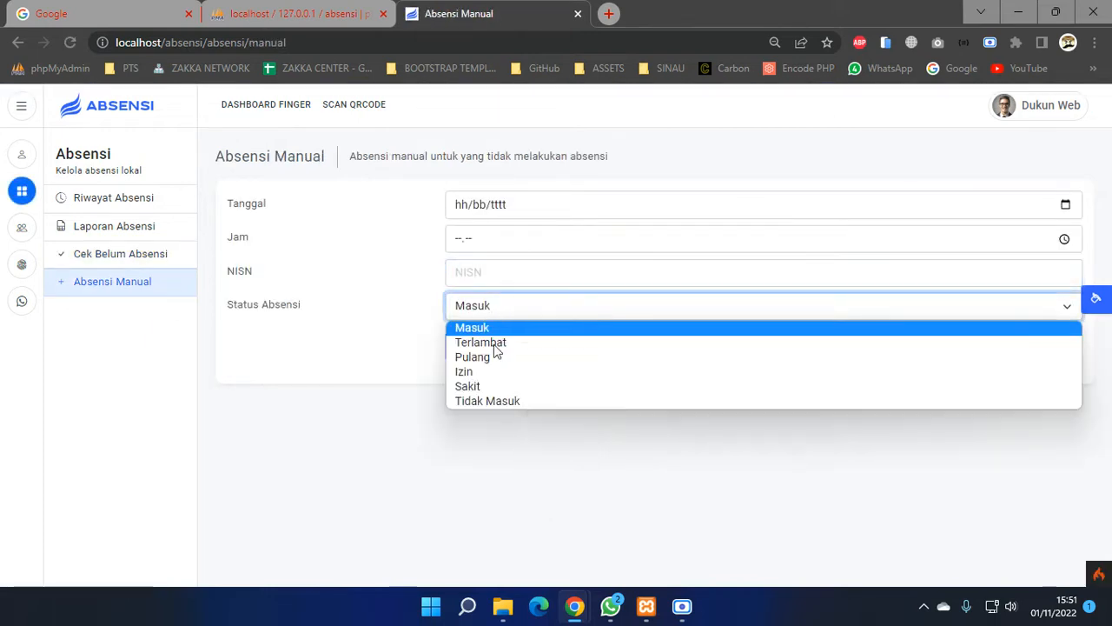
left_click(452, 439)
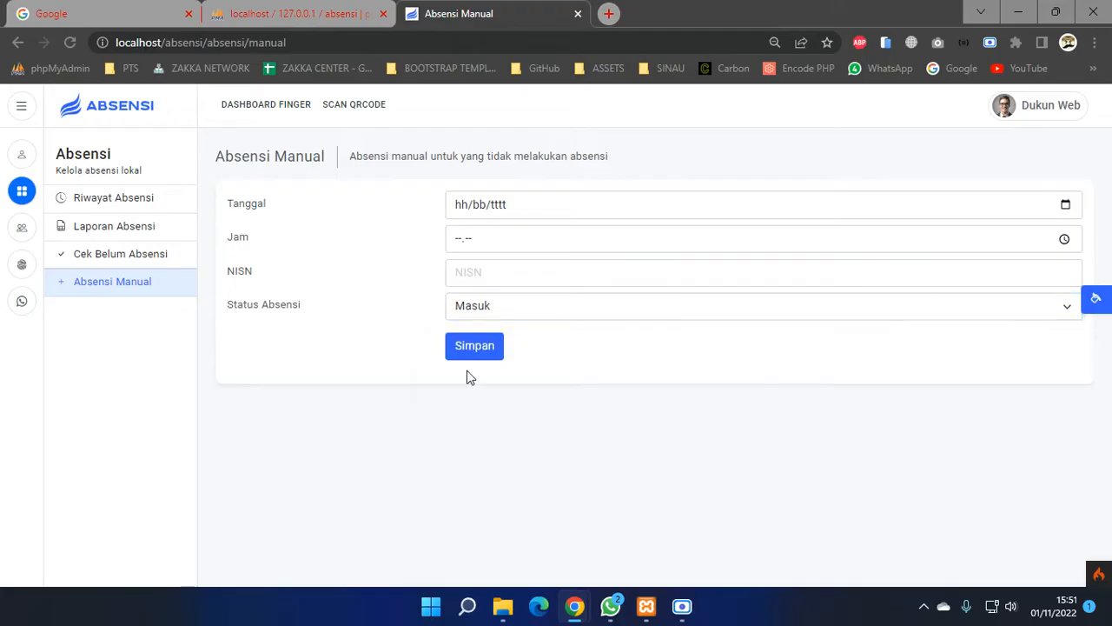
left_click(16, 233)
left_click(95, 198)
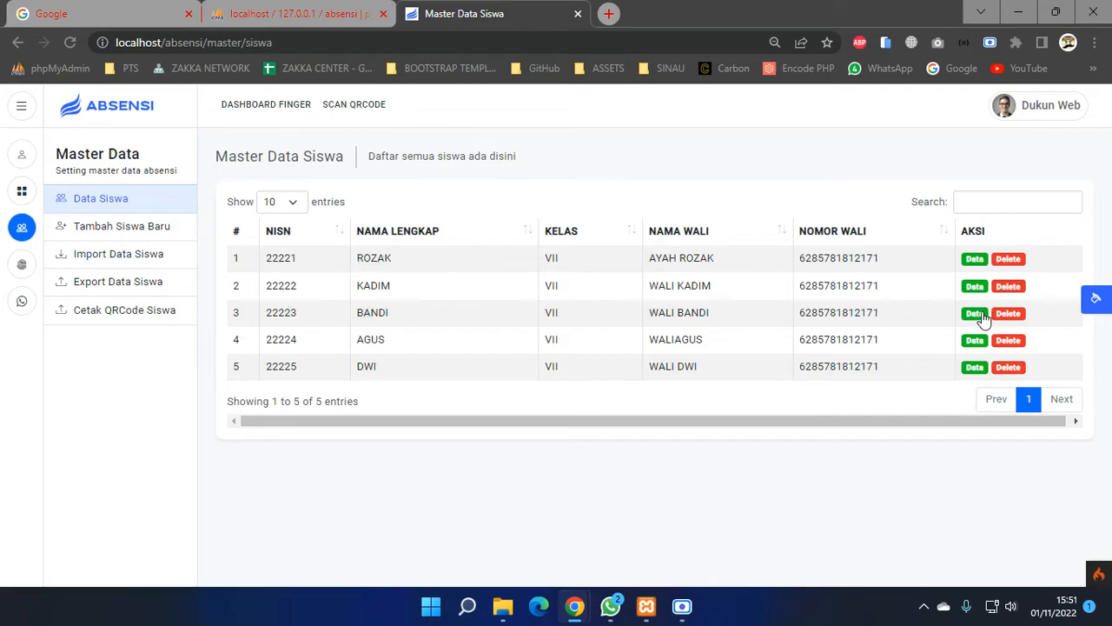
- Look over the Tambah Siswa Baru form and Import page, then open Export Data Siswa
left_click(124, 236)
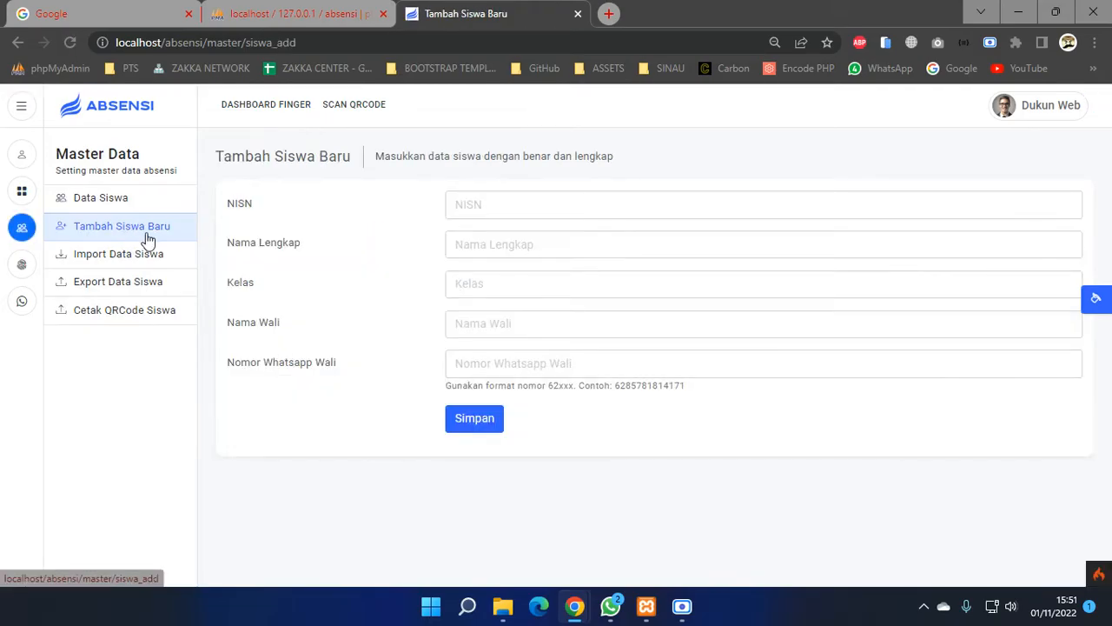
left_click(457, 209)
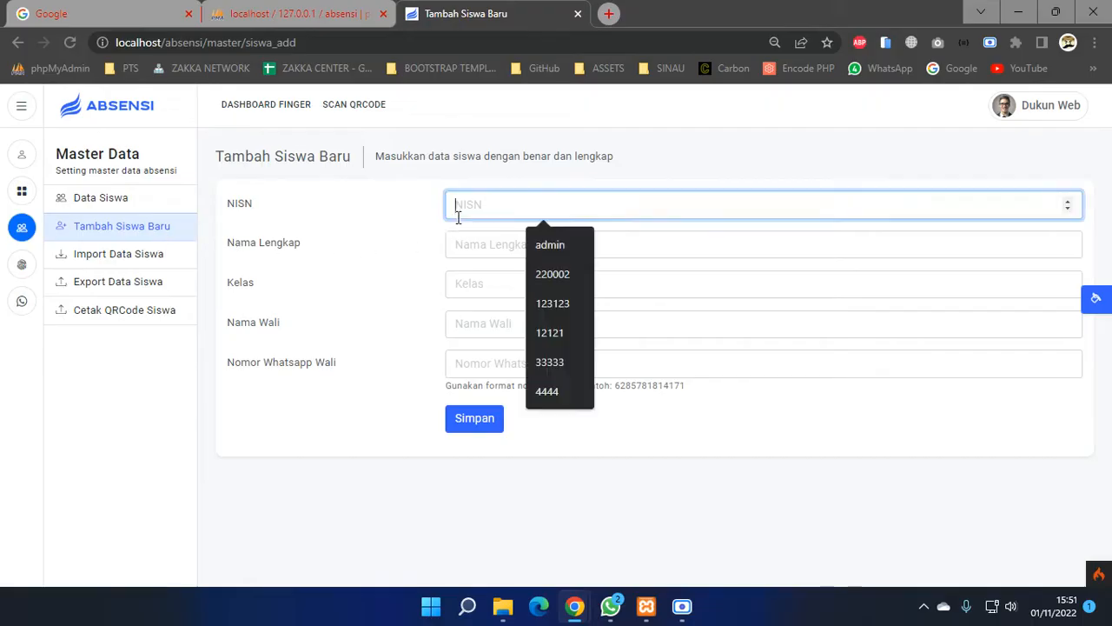
left_click(462, 247)
left_click(470, 285)
left_click(469, 324)
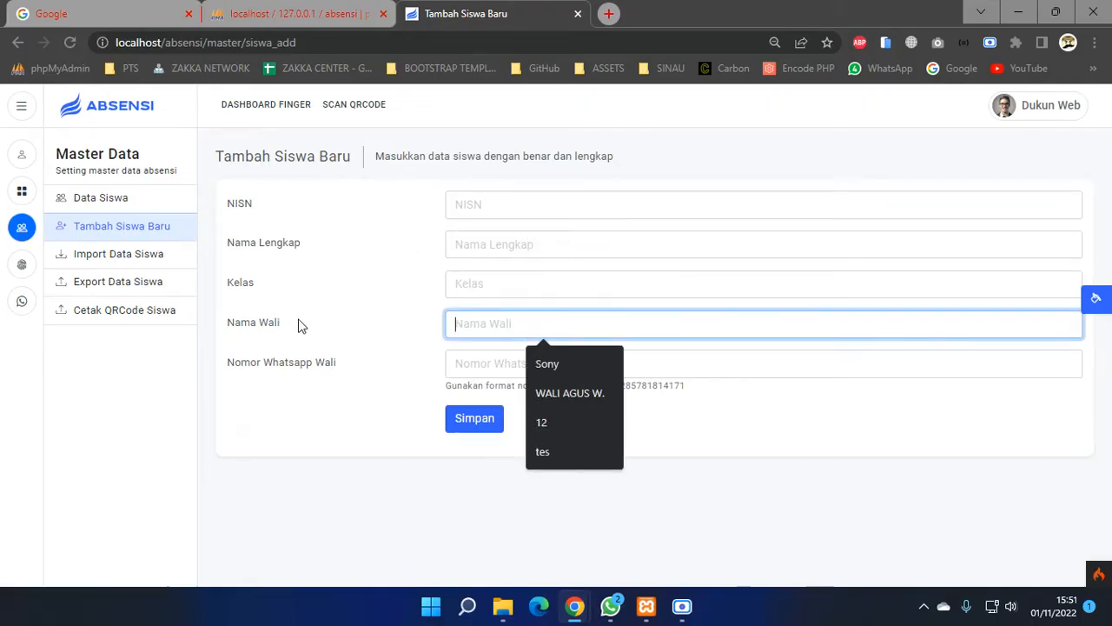
left_click(121, 259)
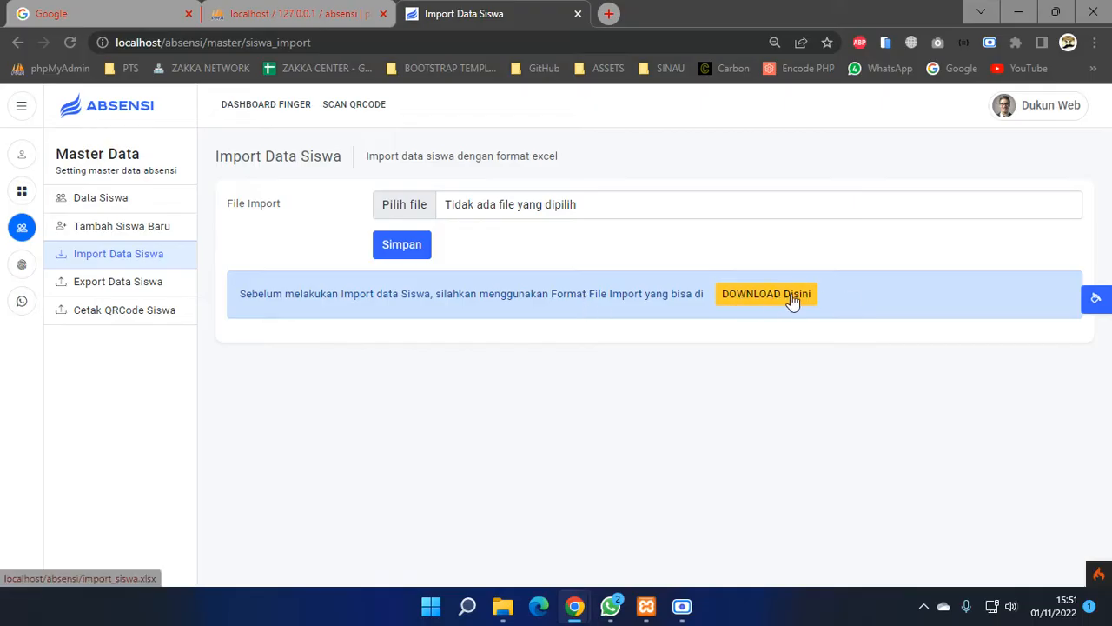
left_click(172, 292)
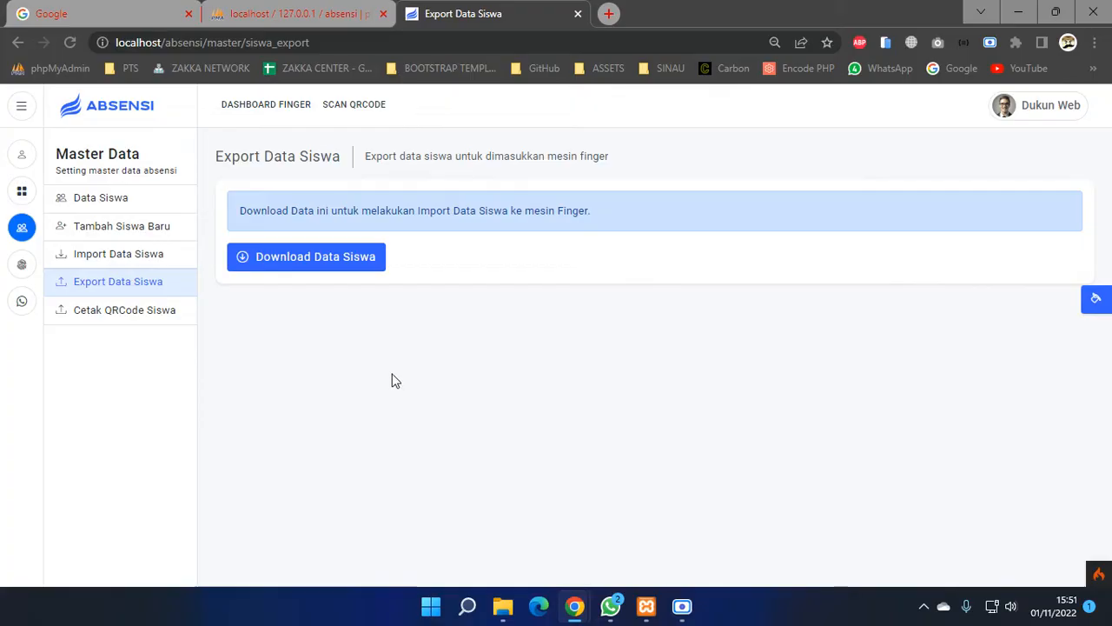
- Show Cetak QRCode Siswa and scroll through the five students' QR codes
left_click(137, 317)
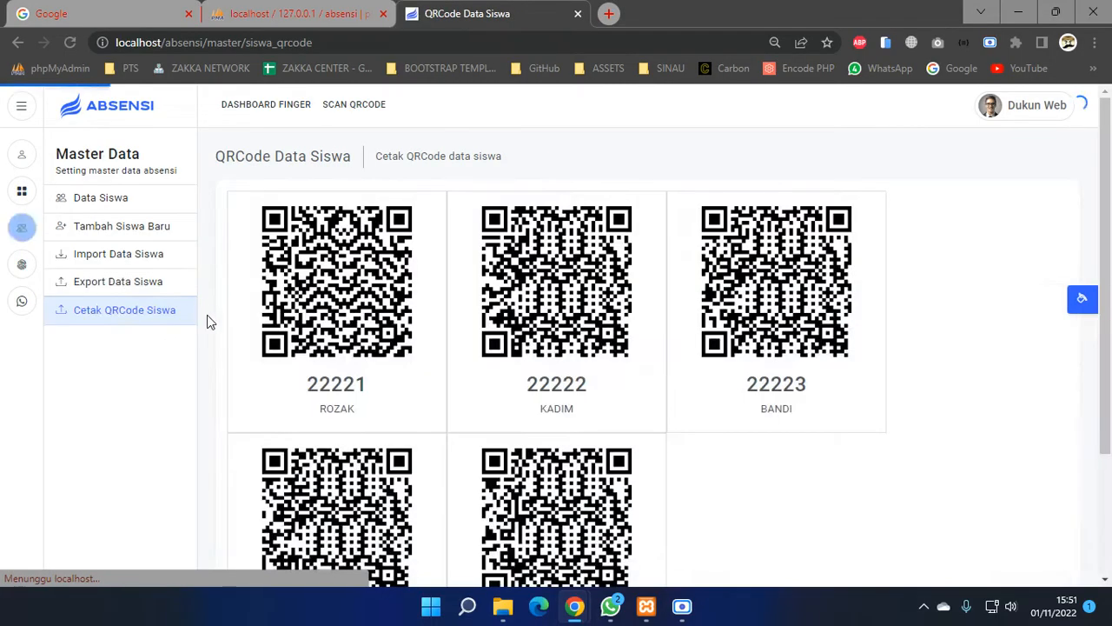
scroll(767, 255, "down", 1)
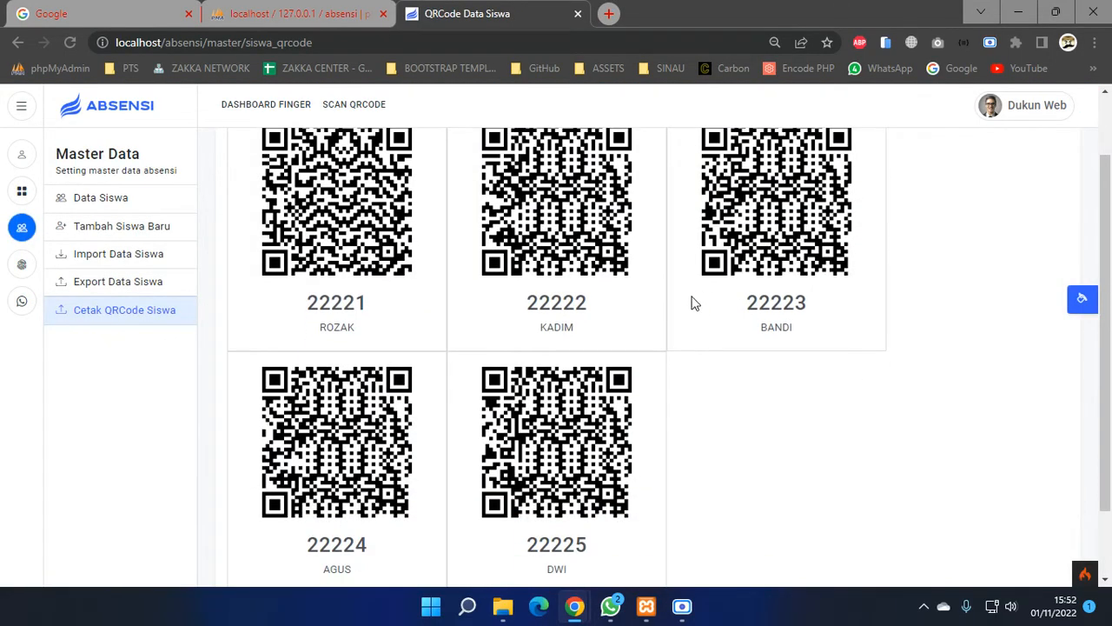
scroll(669, 311, "up", 1)
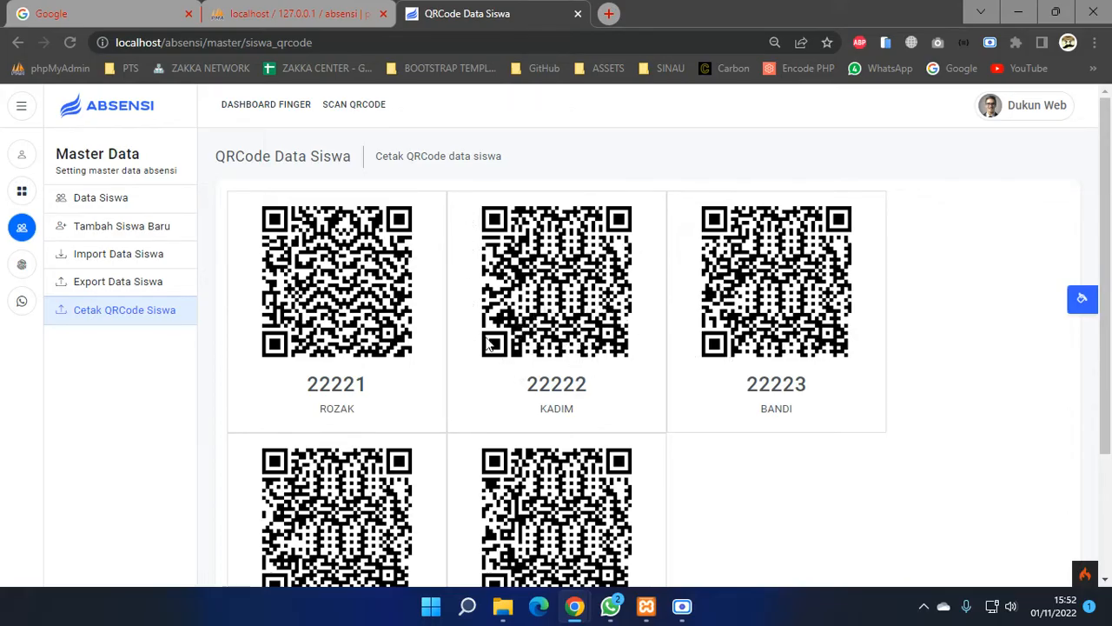
- Open Setting Mesin Finger and check the machine IP entries, starting with 192.168.1.201
left_click(22, 264)
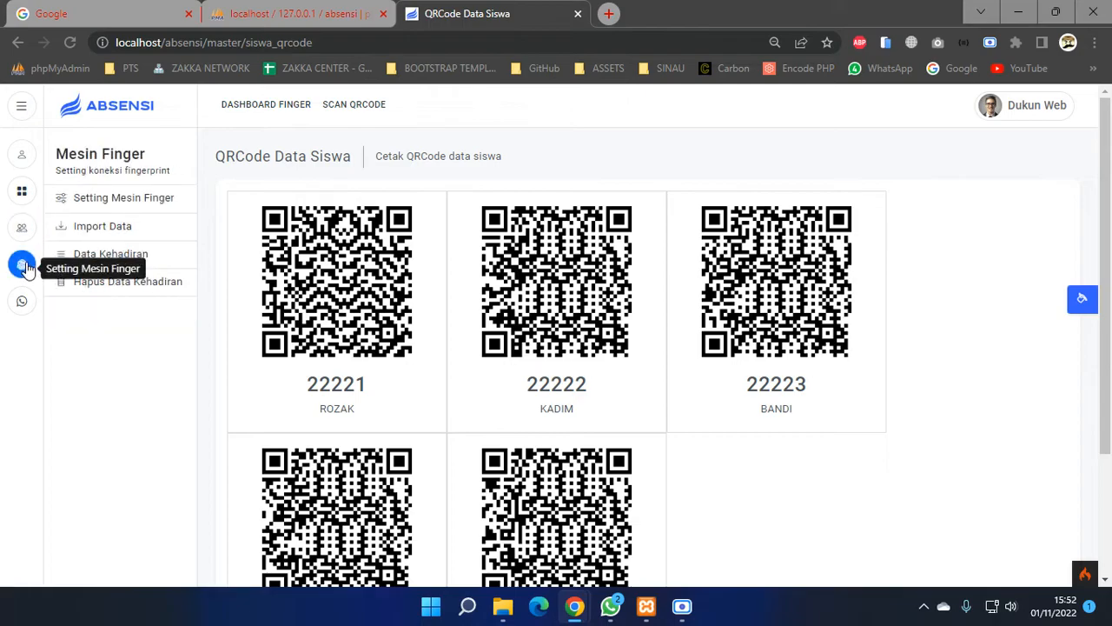
left_click(110, 204)
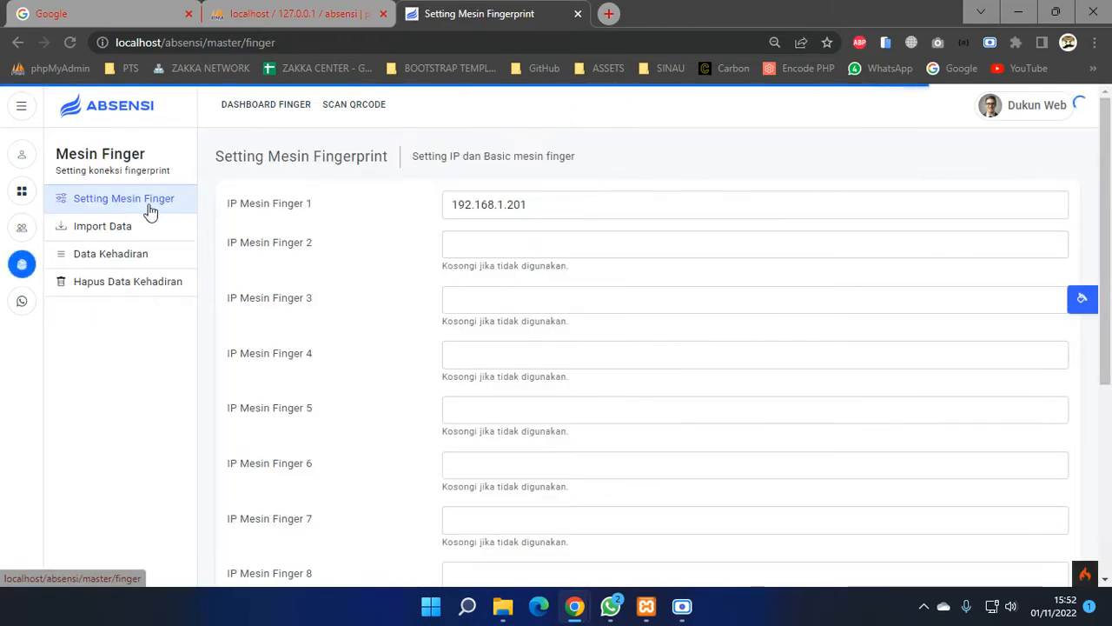
scroll(288, 248, "down", 5)
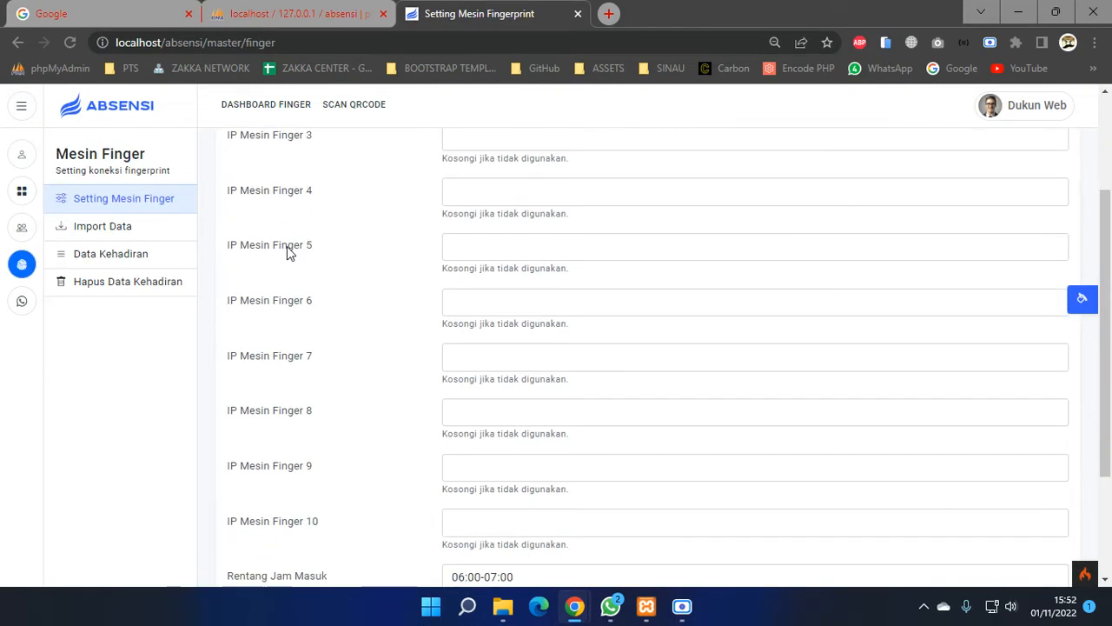
left_click(484, 363)
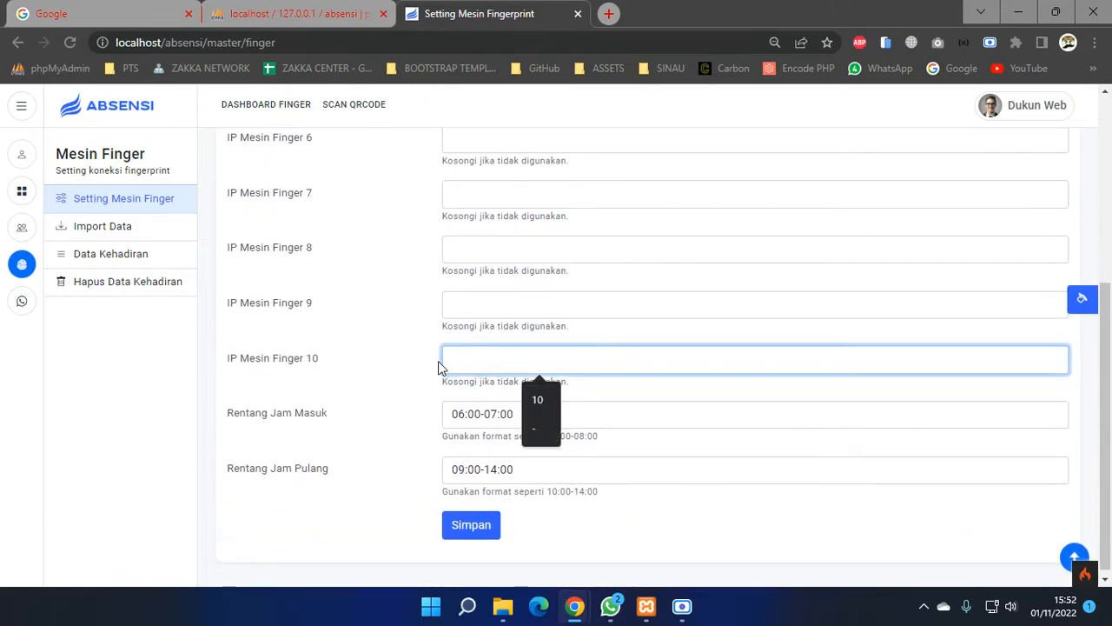
scroll(438, 366, "up", 4)
scroll(438, 366, "up", 1)
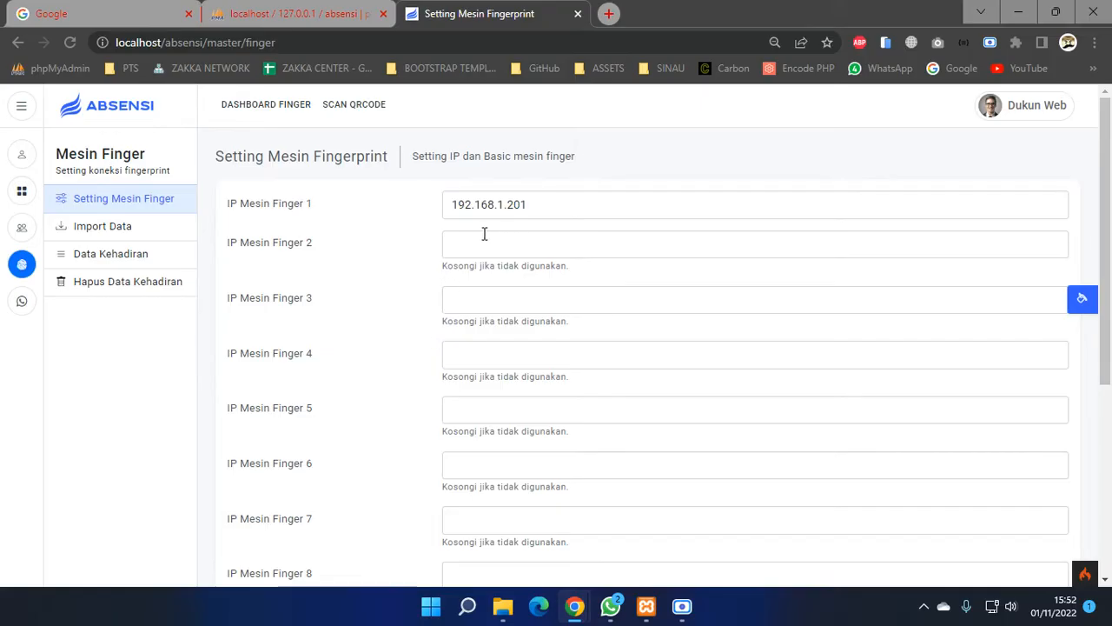
left_click_drag(525, 205, 459, 212)
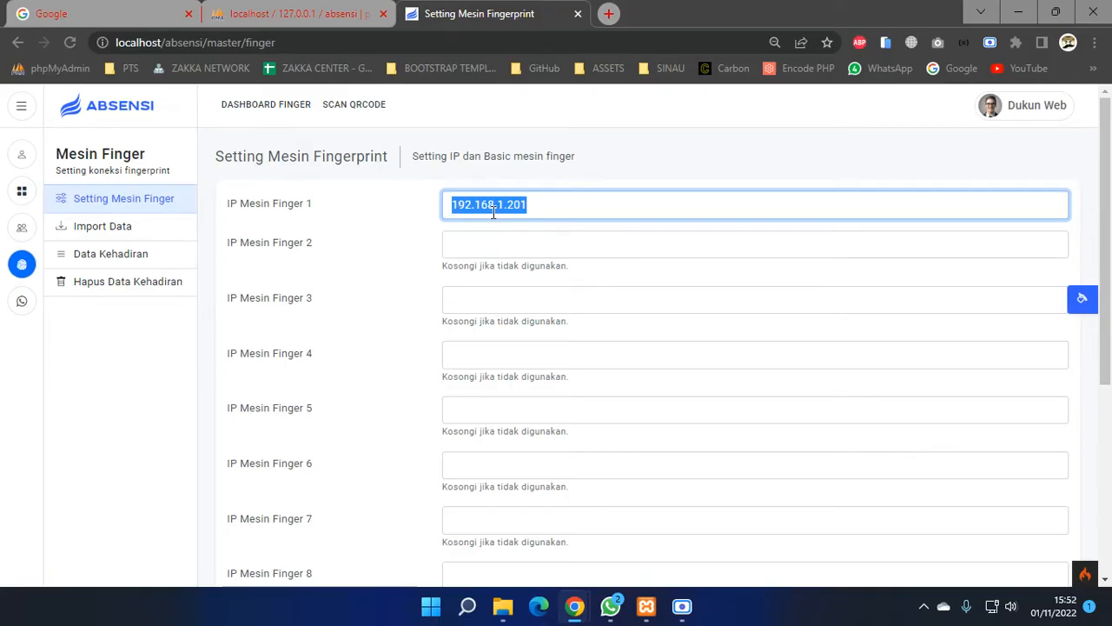
left_click(502, 244)
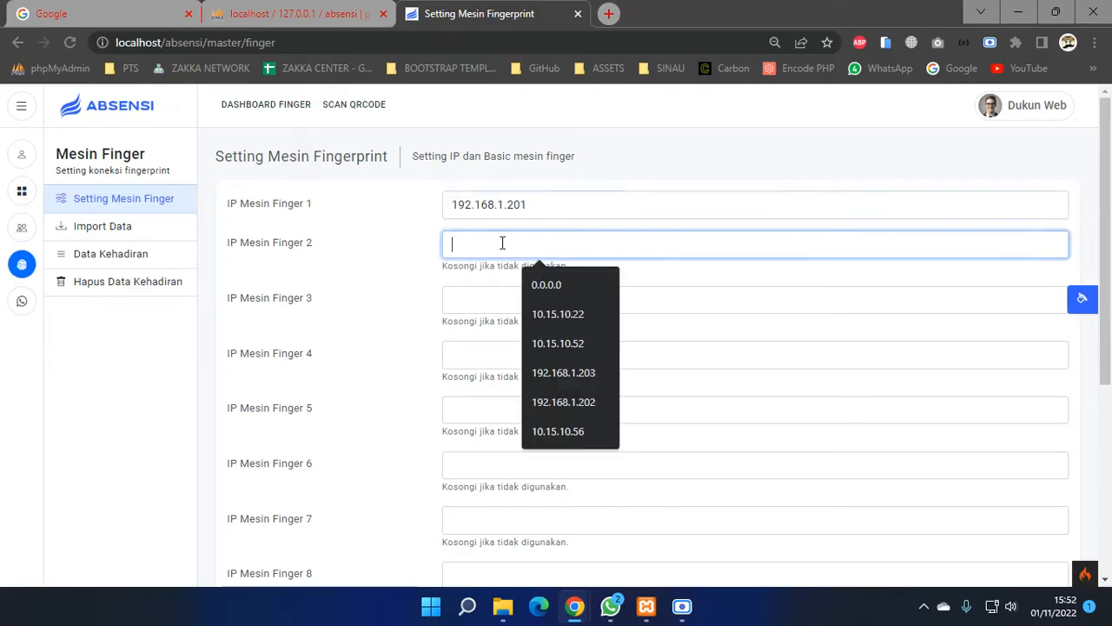
left_click(486, 301)
left_click(478, 363)
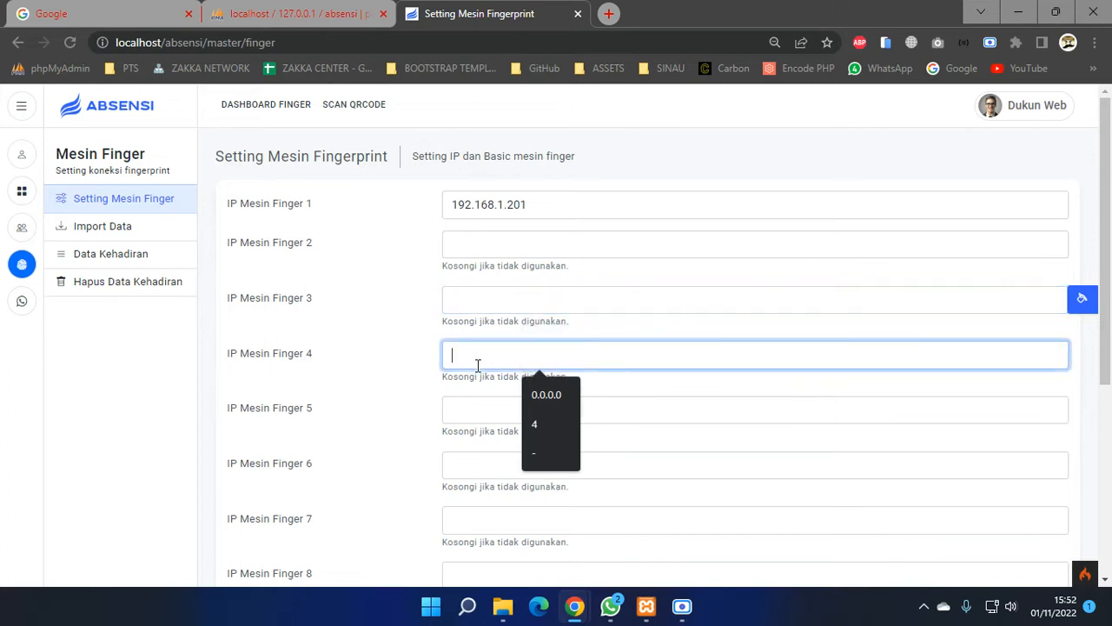
scroll(478, 365, "down", 4)
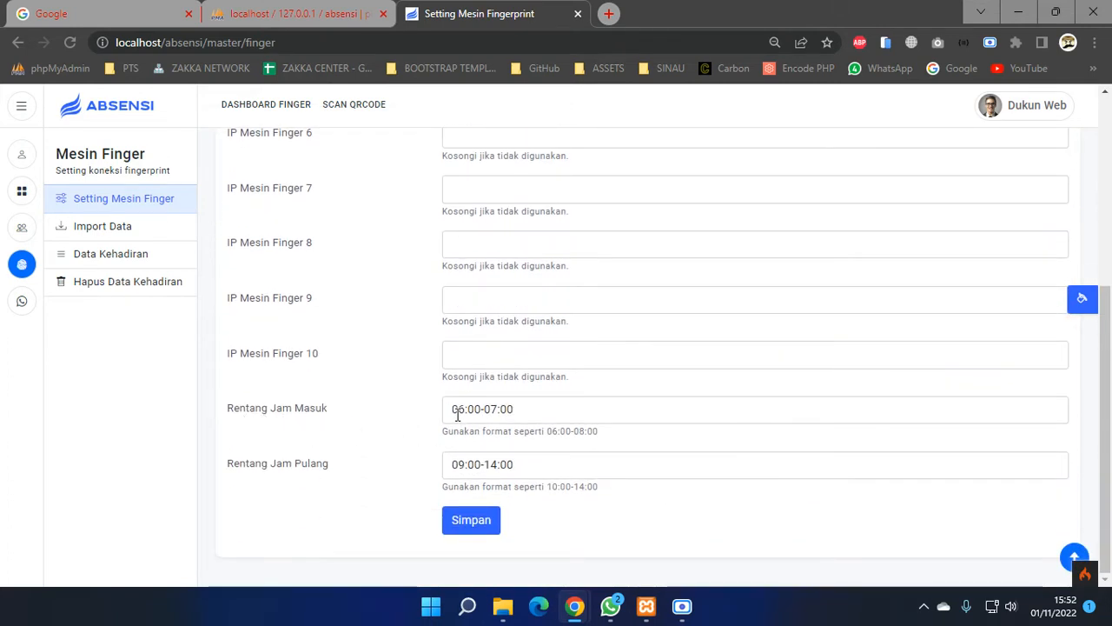
- Point out the check-in range 06:00-07:00 and the check-out range ending 14:00
mouse_move(452, 408)
left_mouse_down()
mouse_move(484, 408)
mouse_move(454, 409)
left_mouse_up()
left_click(522, 410)
left_click(457, 409)
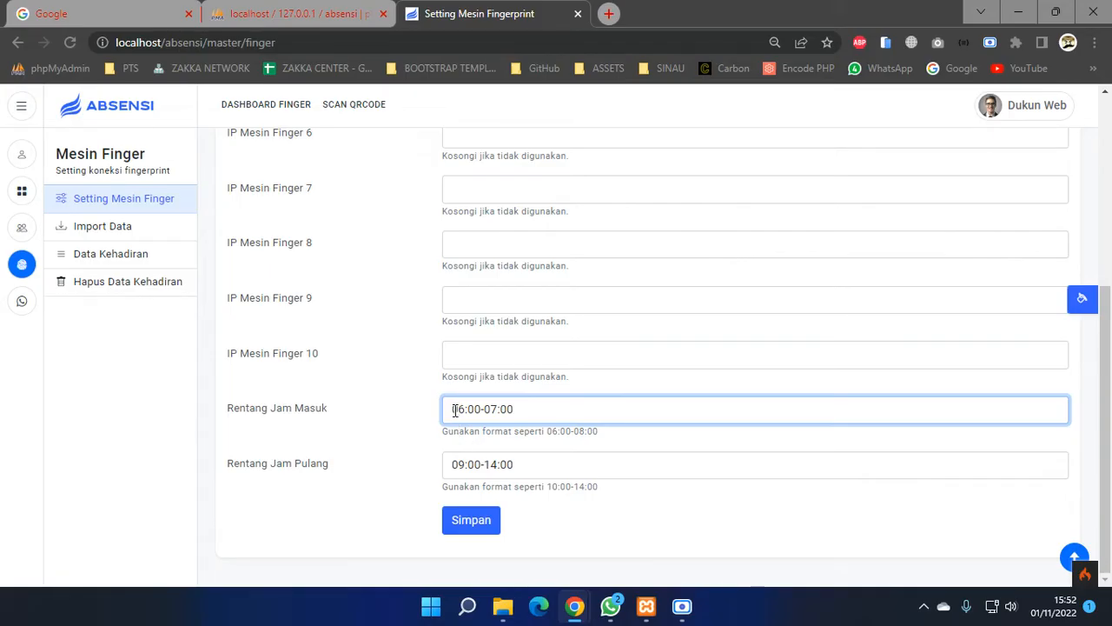
left_click_drag(454, 410, 470, 411)
left_click(493, 413)
left_click_drag(485, 408, 504, 406)
left_click_drag(462, 466, 443, 462)
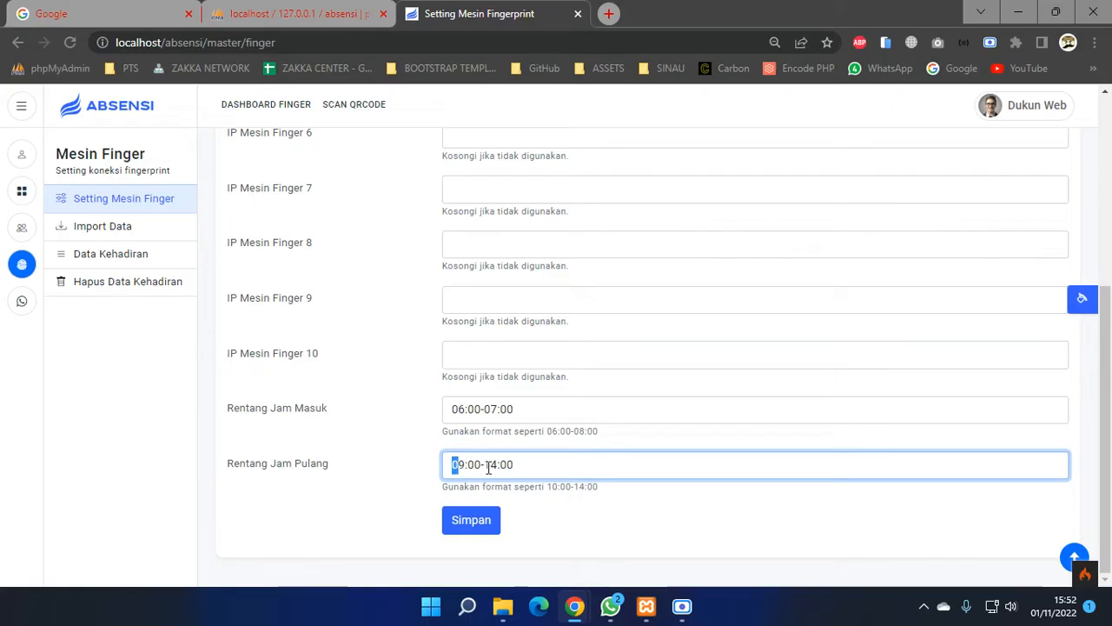
left_click(467, 465)
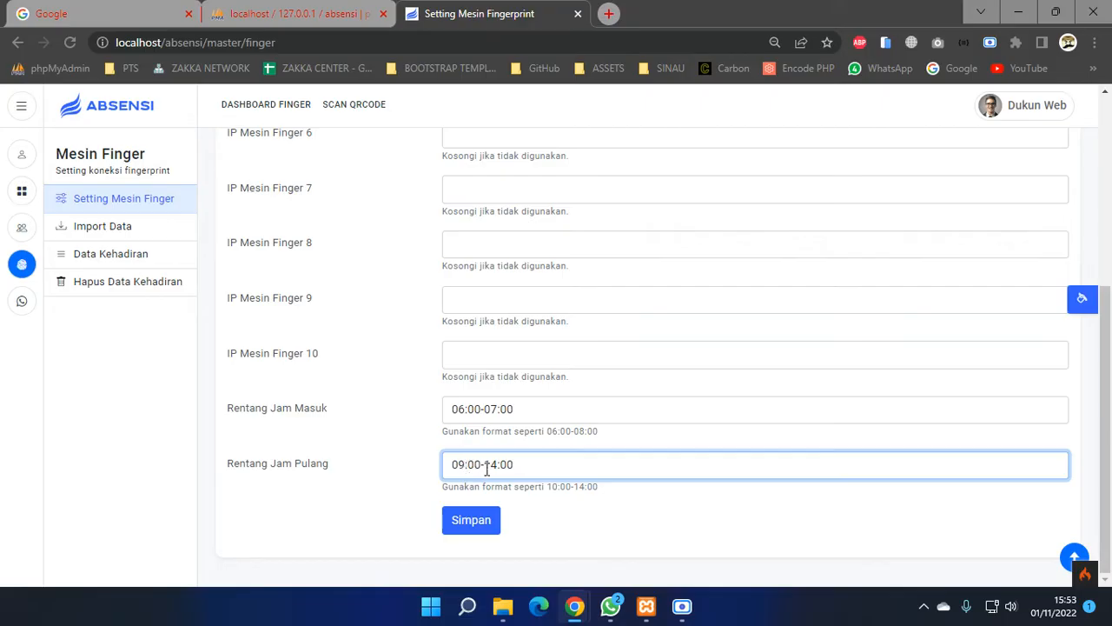
left_click_drag(486, 466, 518, 467)
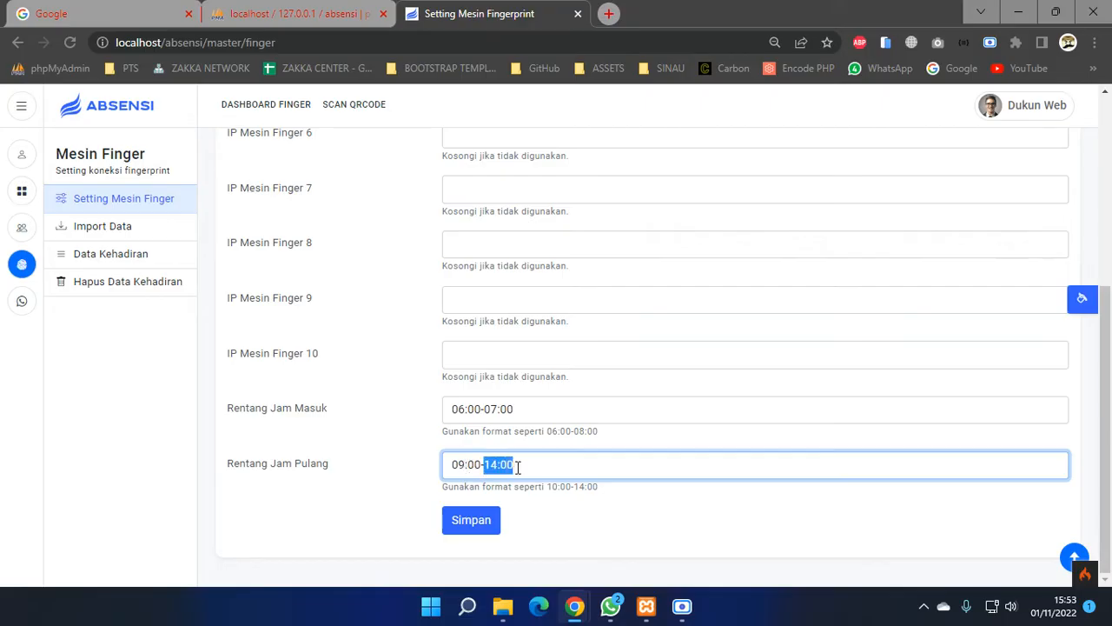
left_click(567, 474)
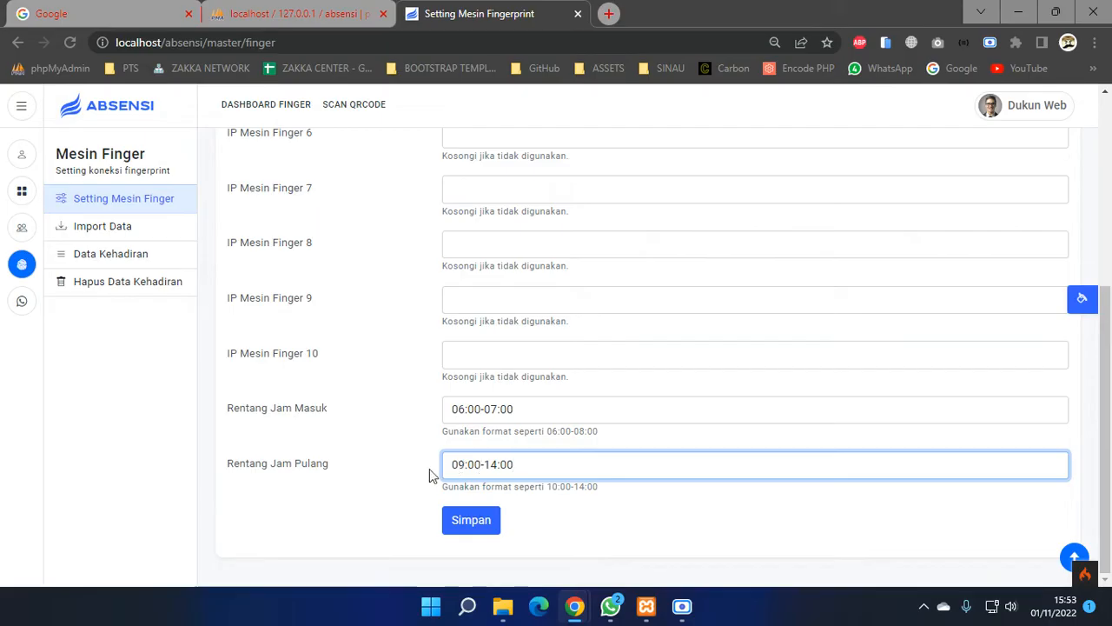
- Glance at the fingerprint import machine list and the student export page
left_click(91, 229)
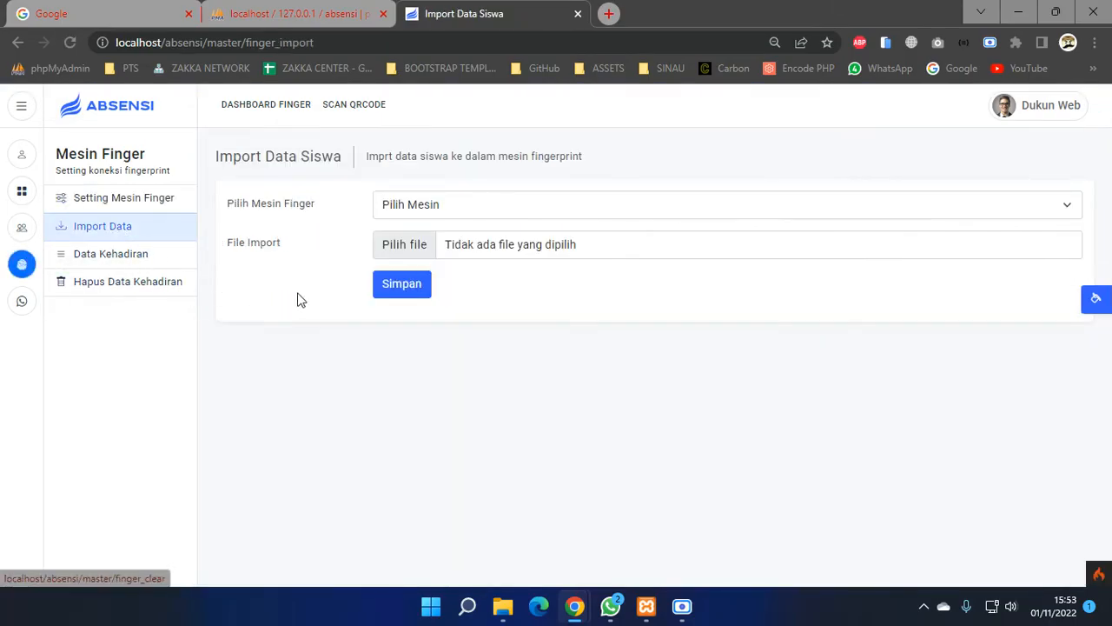
left_click(470, 207)
left_click(474, 393)
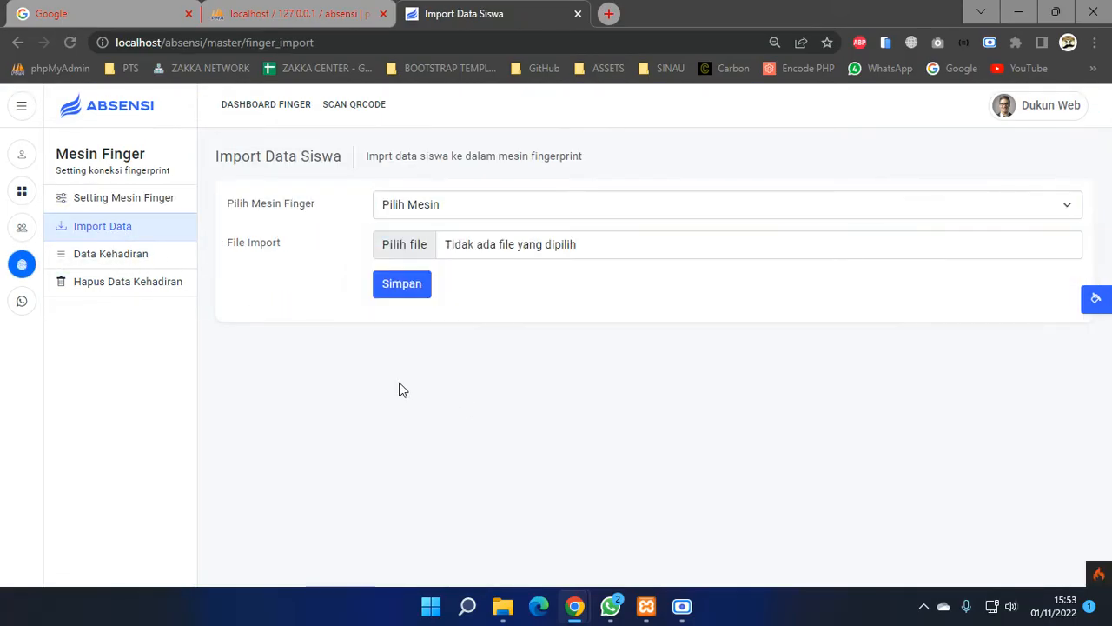
left_click(21, 194)
left_click(21, 228)
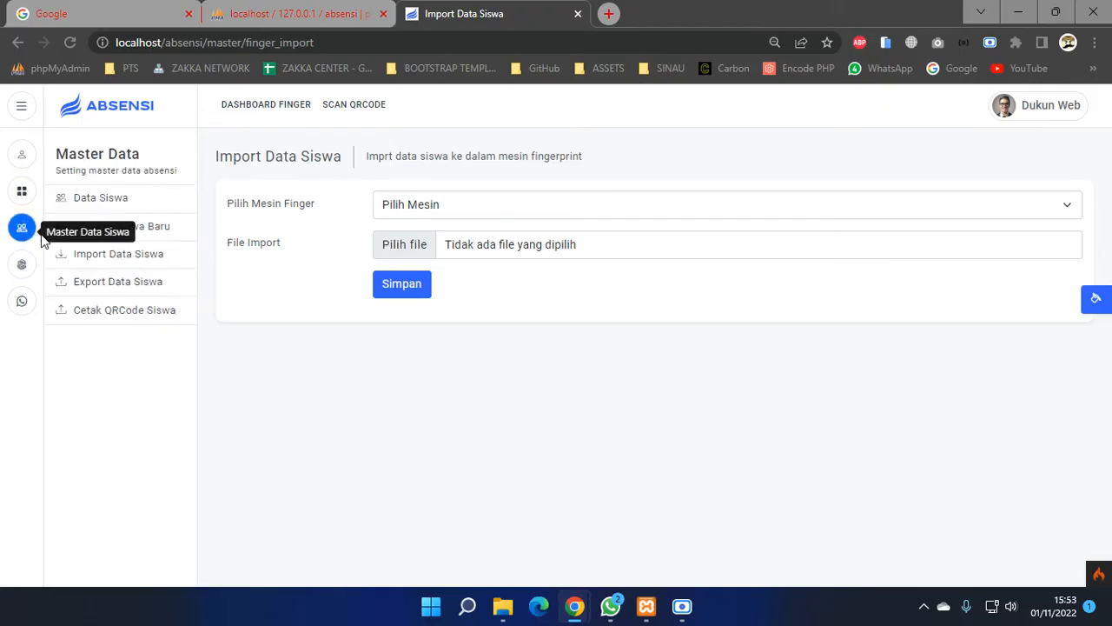
left_click(114, 288)
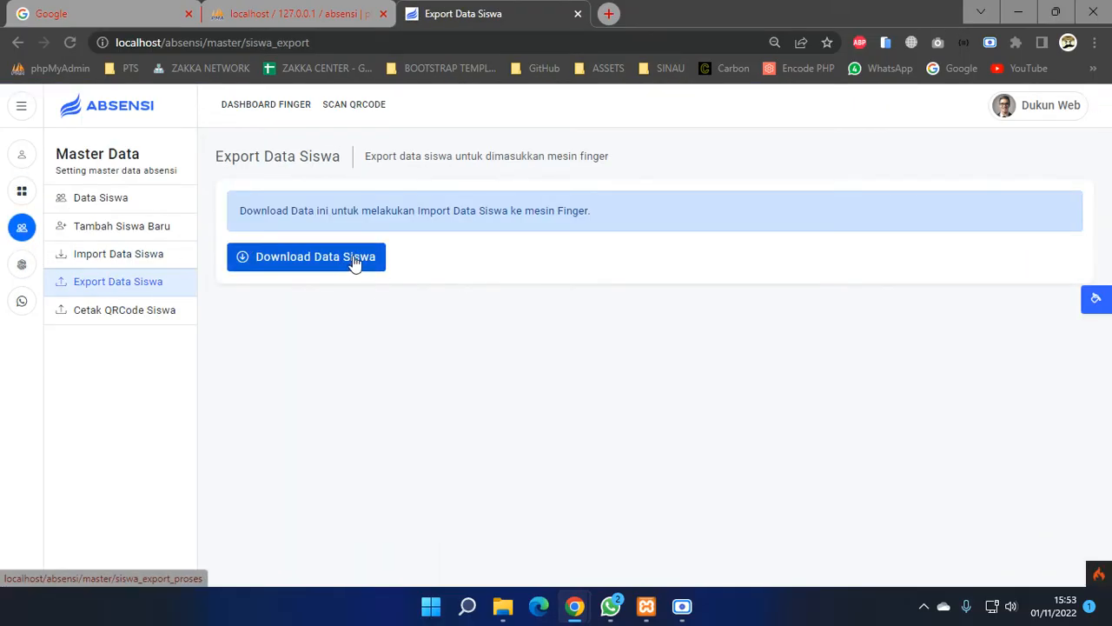
- Choose Mesin Finger 1 for import, then list the machines on the Data Kehadiran page
left_click(22, 265)
left_click(121, 227)
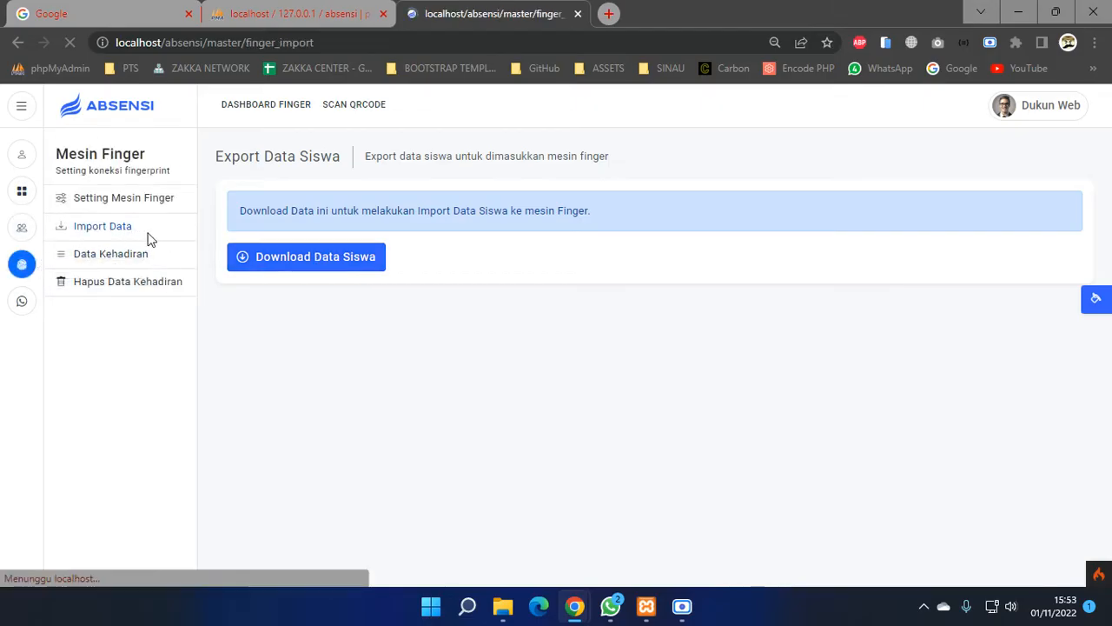
left_click(512, 208)
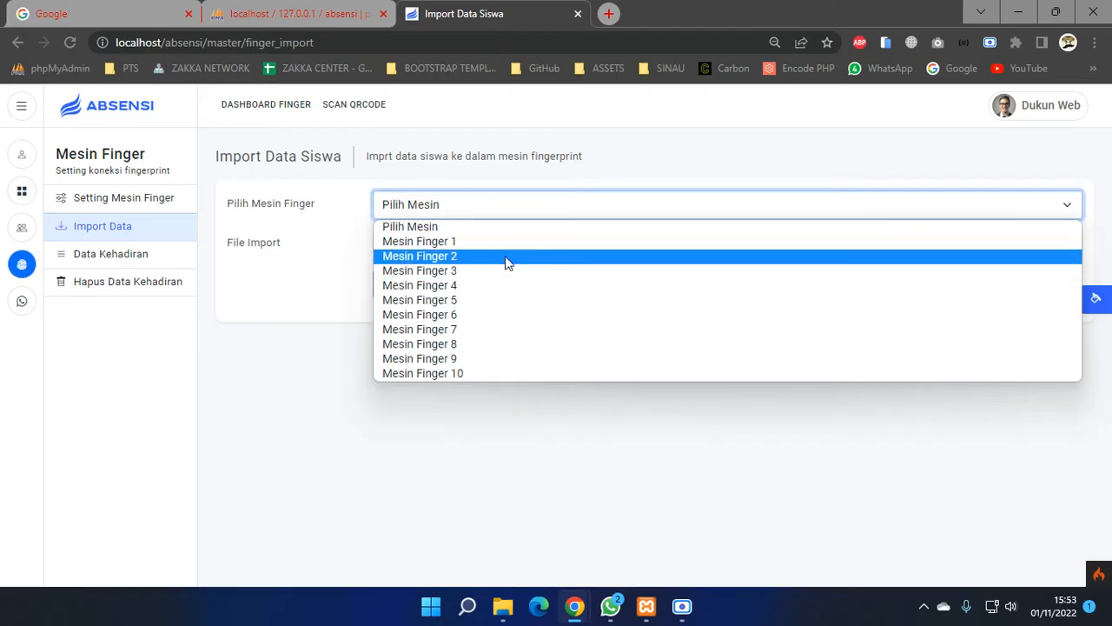
left_click(487, 248)
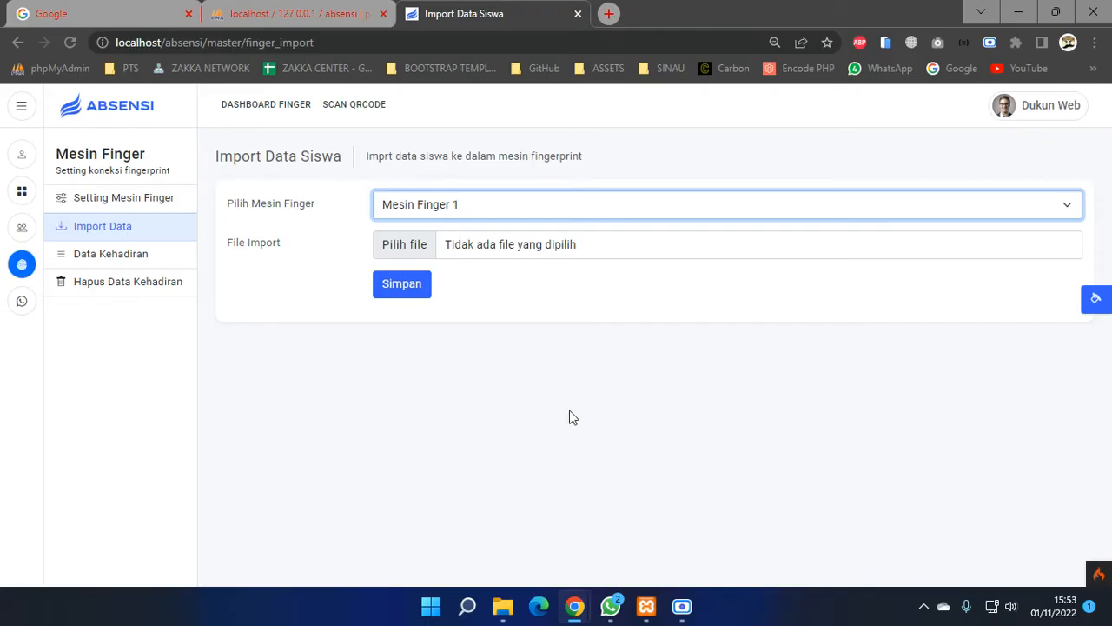
left_click(140, 259)
left_click(313, 209)
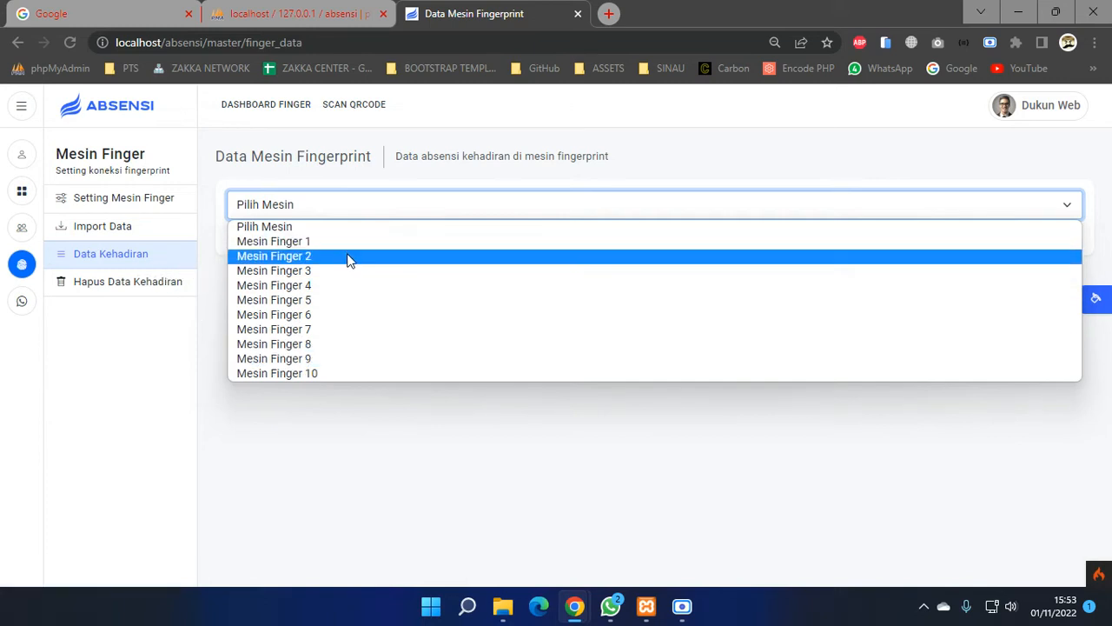
- Select Mesin Finger 1 on Hapus Data Kehadiran, then open the Setting WA API page
left_click(154, 285)
left_click(411, 210)
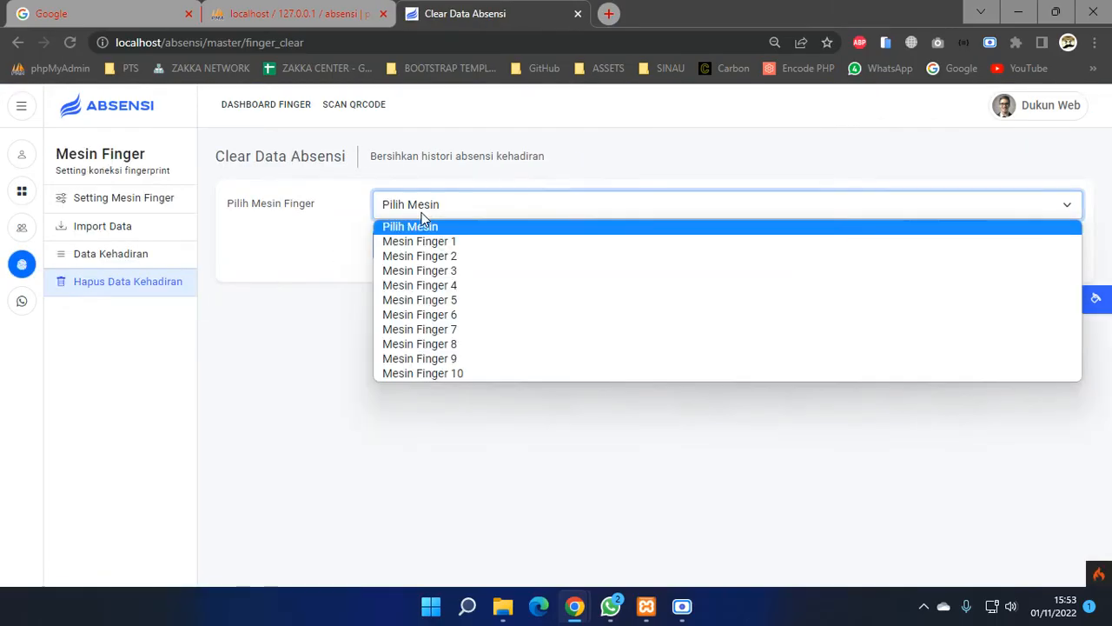
left_click(478, 243)
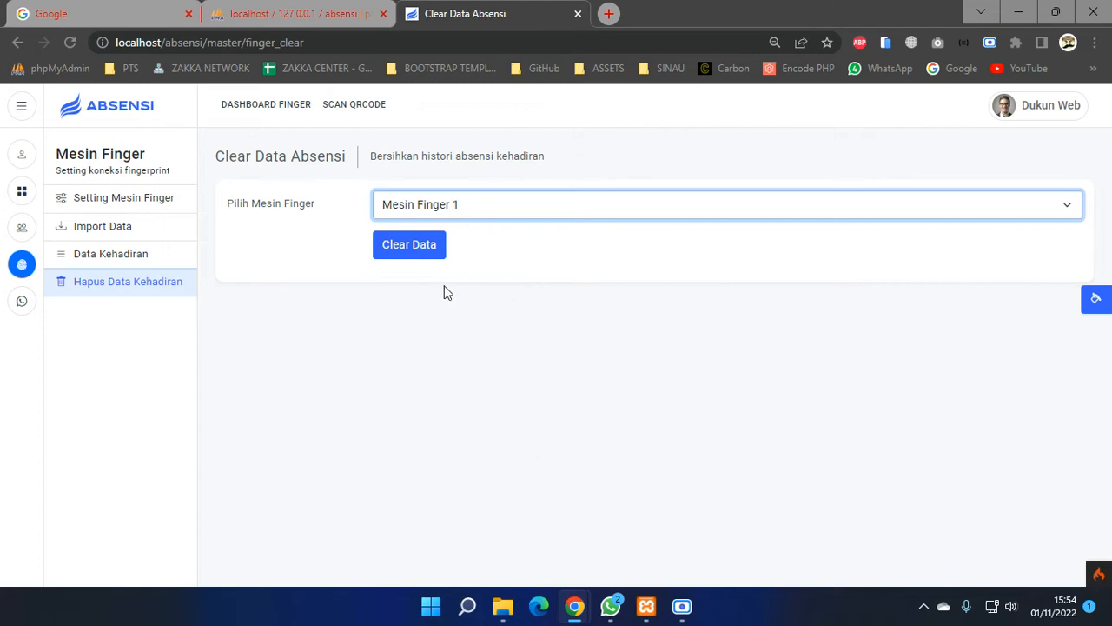
left_click(29, 311)
left_click(139, 199)
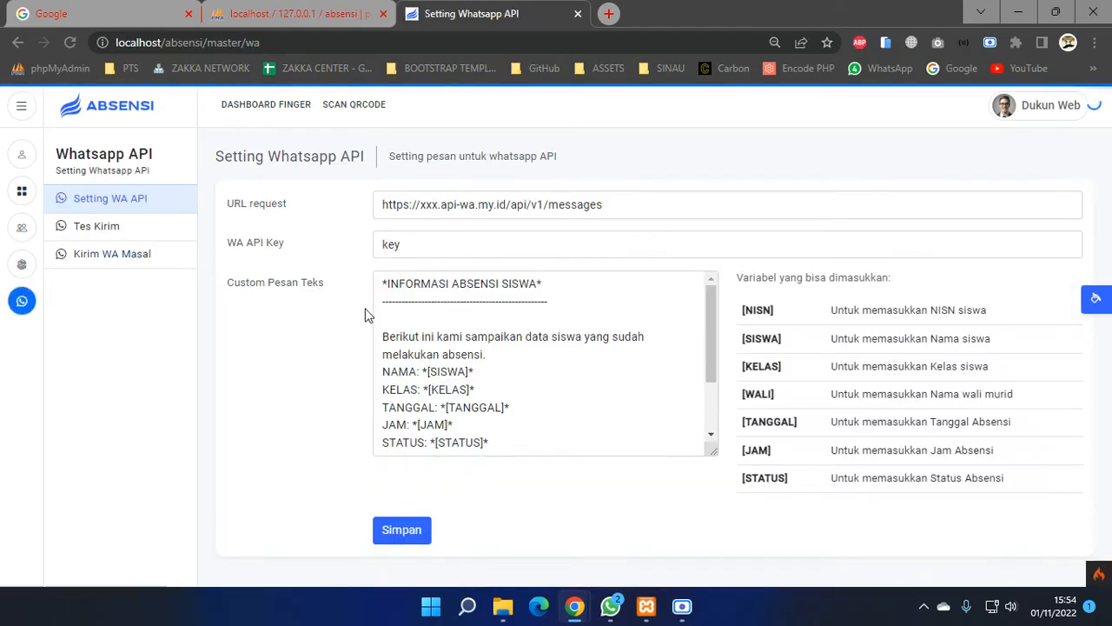
- Review the request URL, API key field, message template and variables, then open a new browser tab
left_click(415, 209)
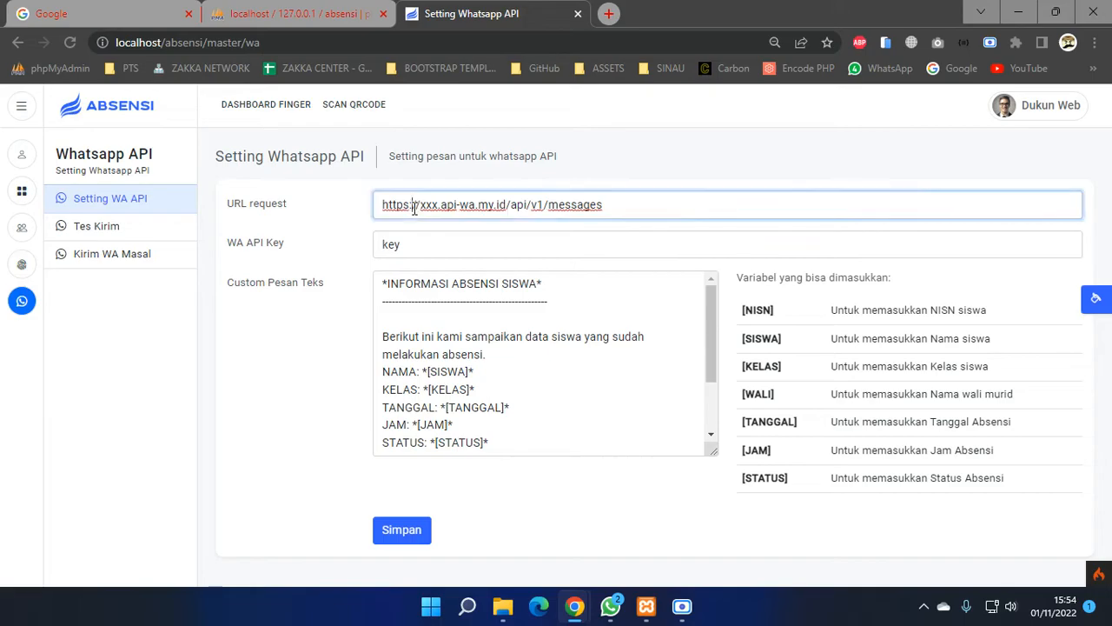
left_click(403, 242)
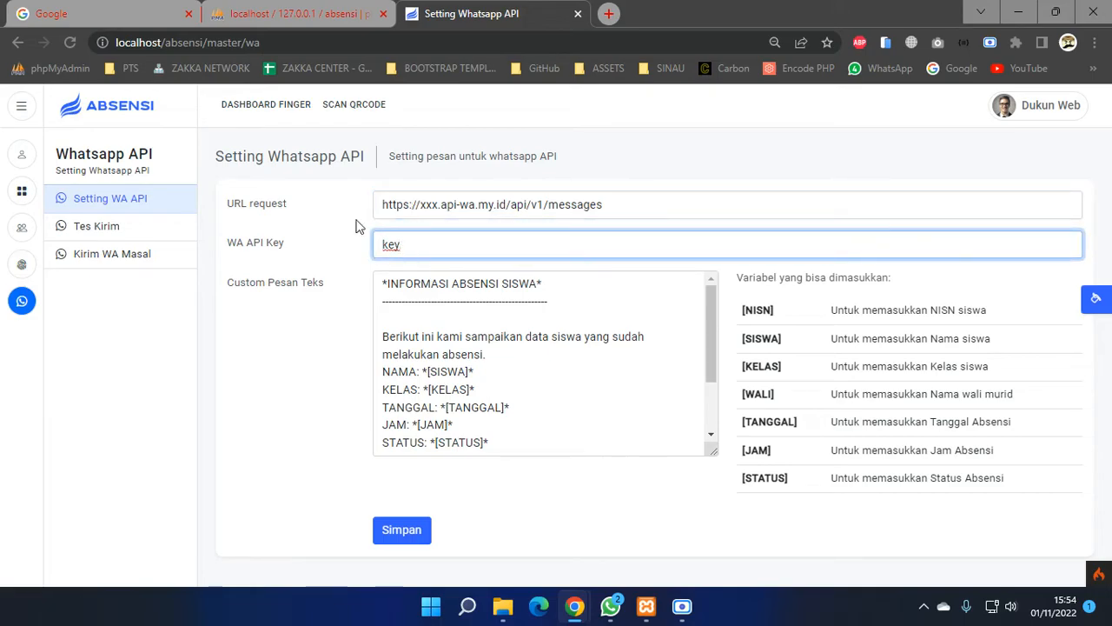
left_click_drag(382, 209, 461, 247)
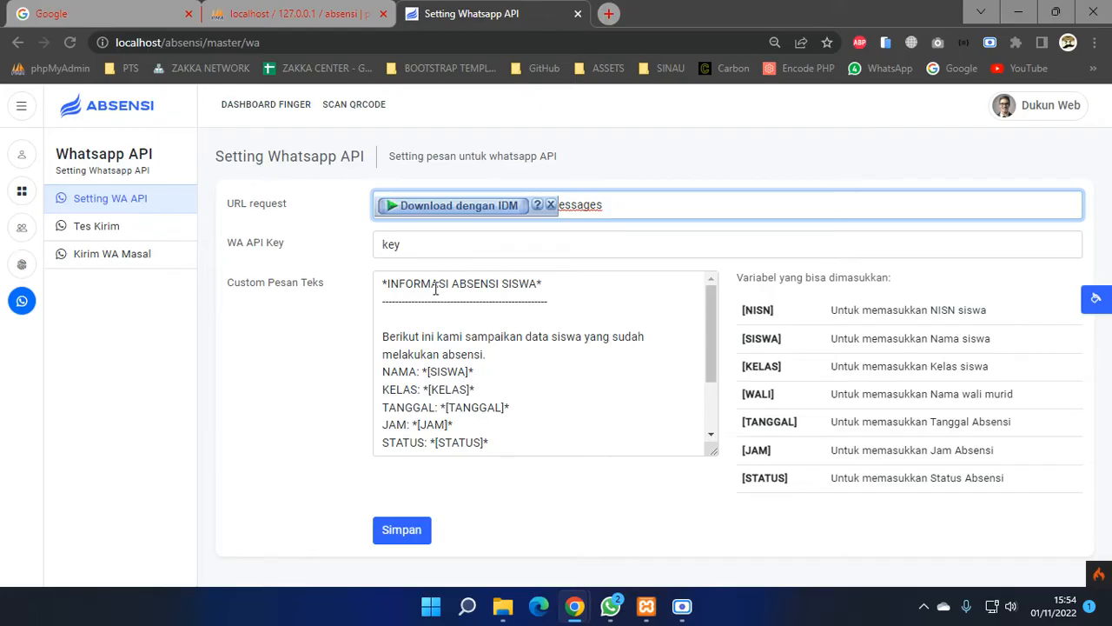
left_click_drag(383, 287, 474, 354)
left_click_drag(462, 355, 467, 355)
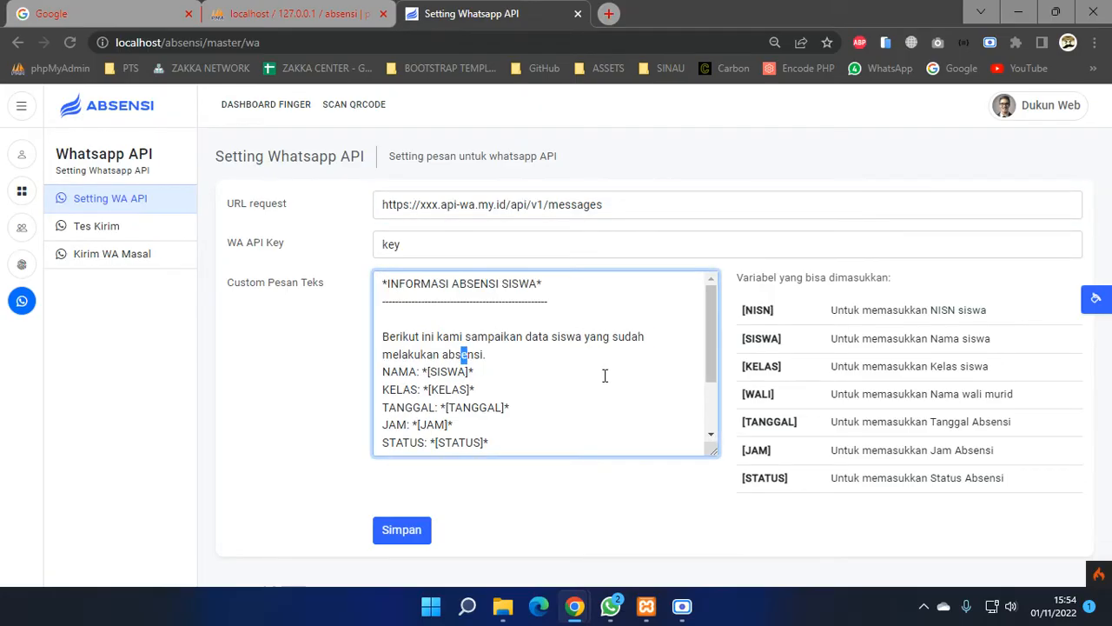
scroll(680, 361, "down", 2)
left_click_drag(747, 310, 783, 368)
left_click(584, 417)
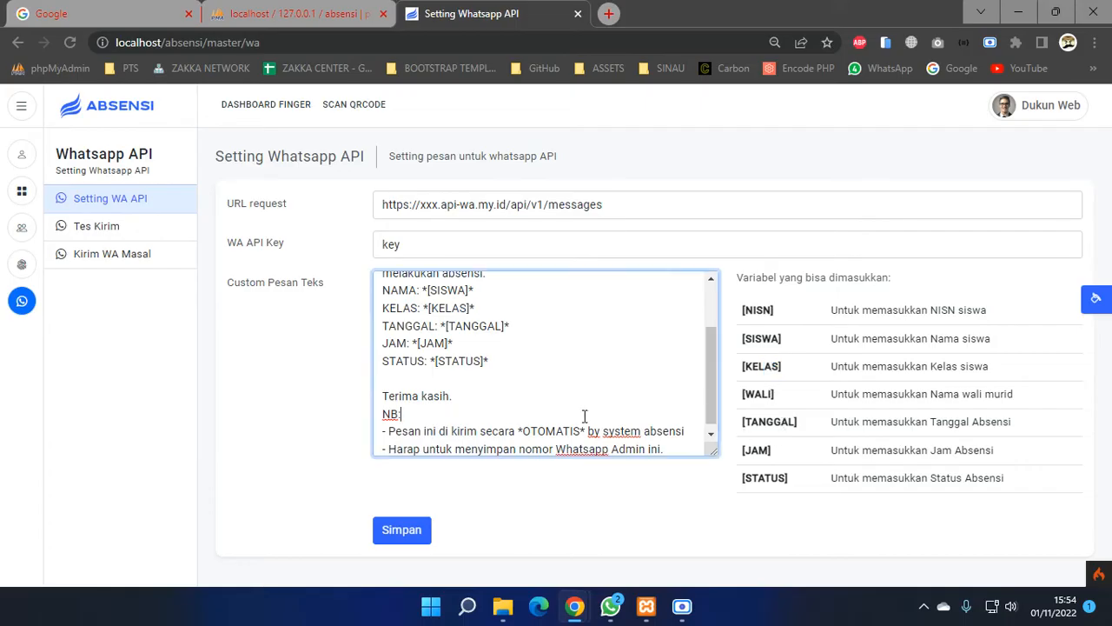
scroll(585, 418, "down", 1)
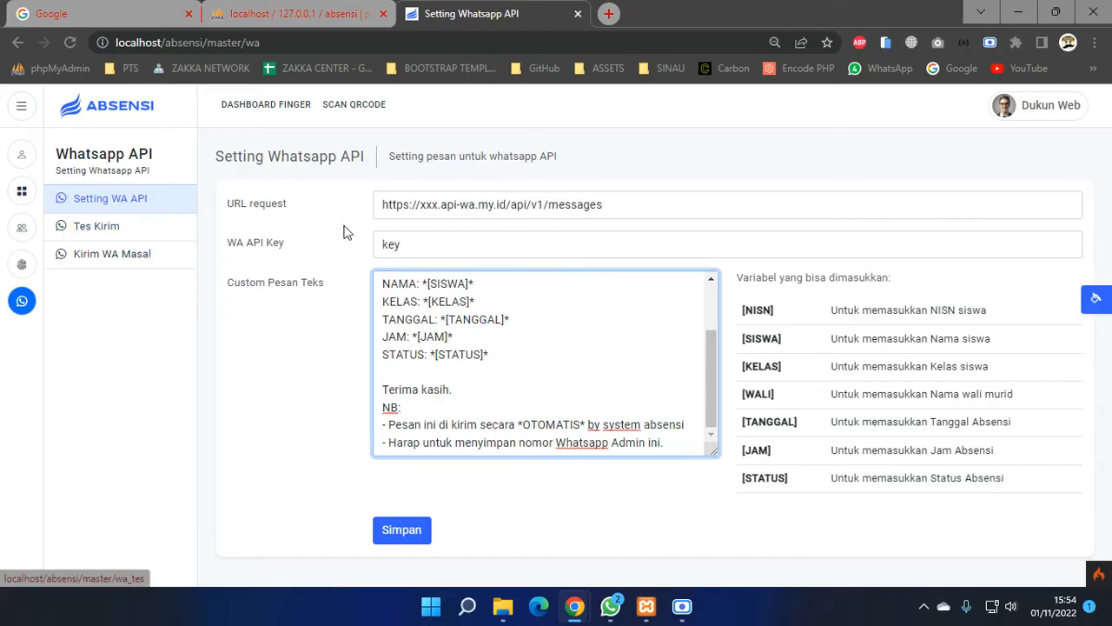
left_click(610, 15)
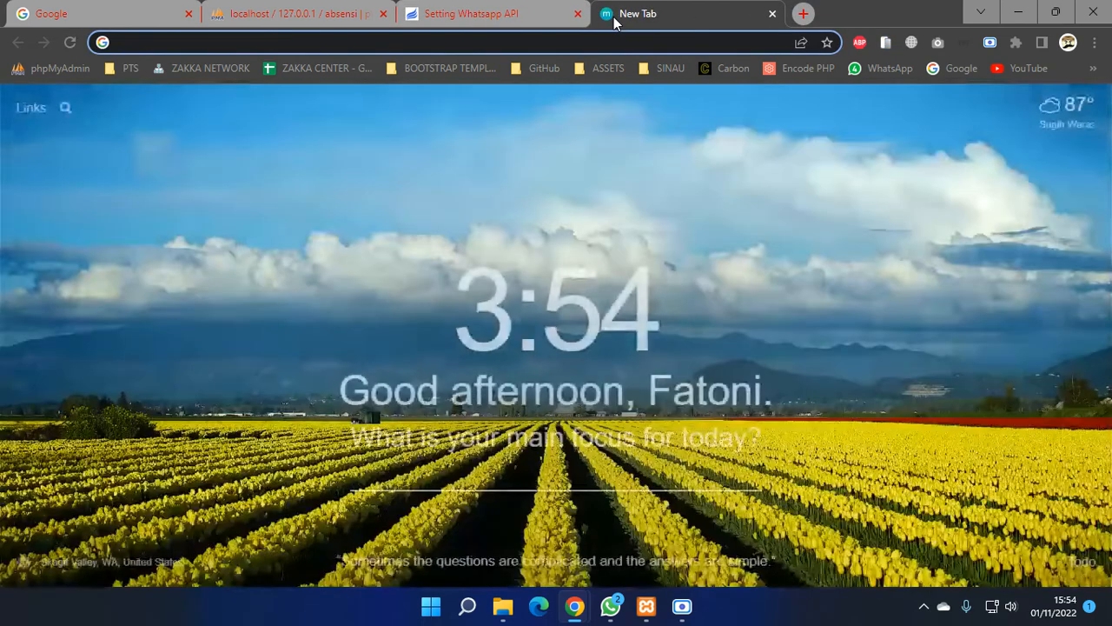
- Log in to OneSender with the saved account login and its password
type("wa4104.api-wa.my.id")
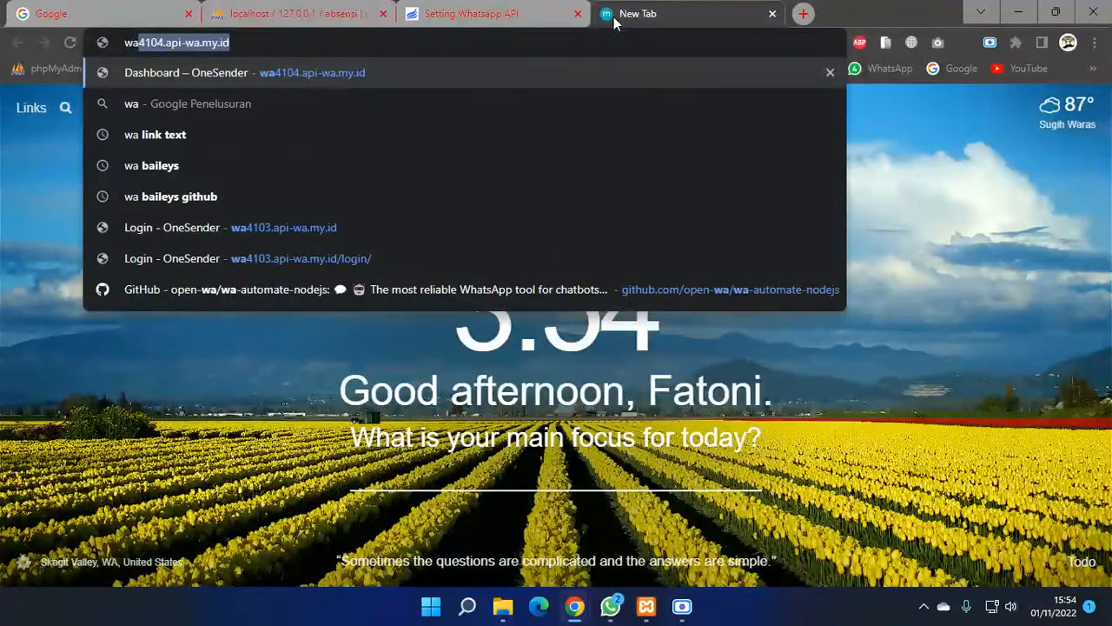
key("Down")
key("Down")
key("Down")
key("Down")
key("Down")
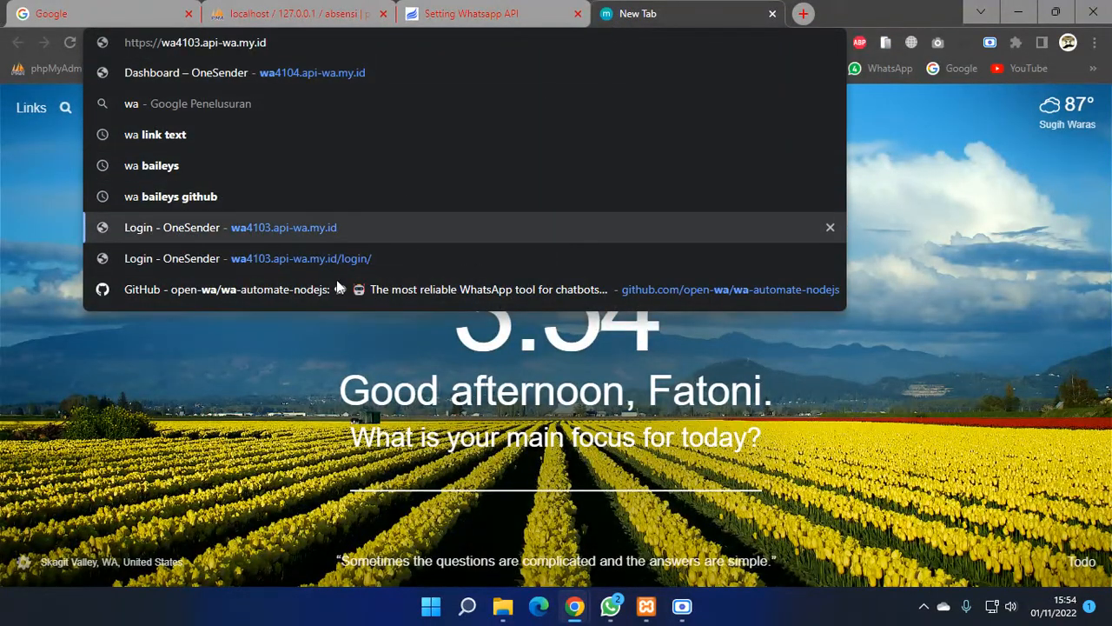
left_click(340, 233)
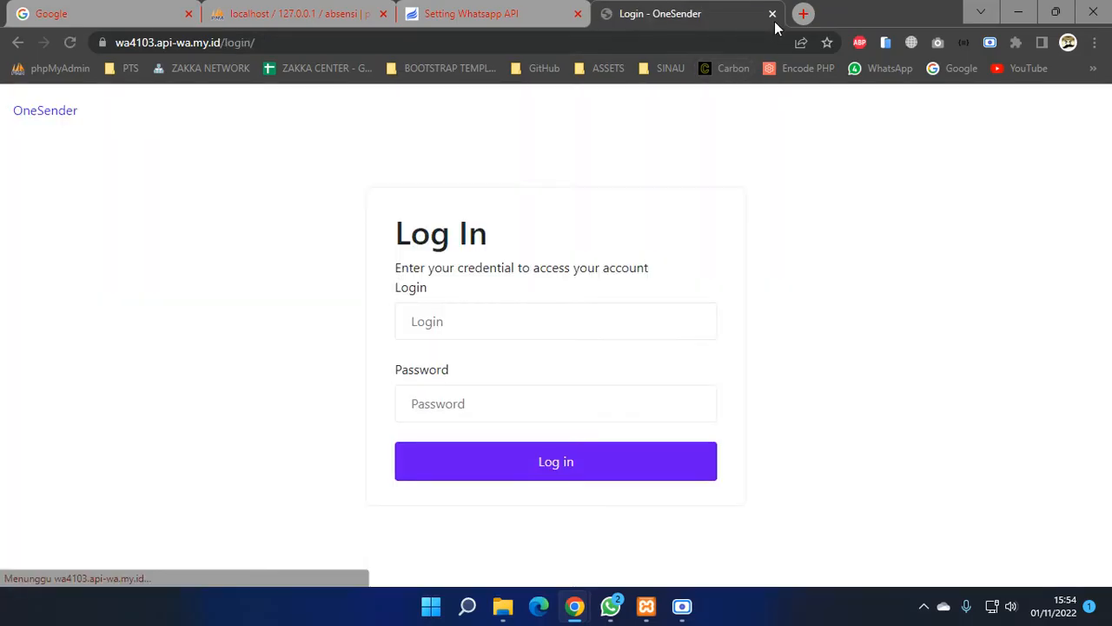
left_click(623, 331)
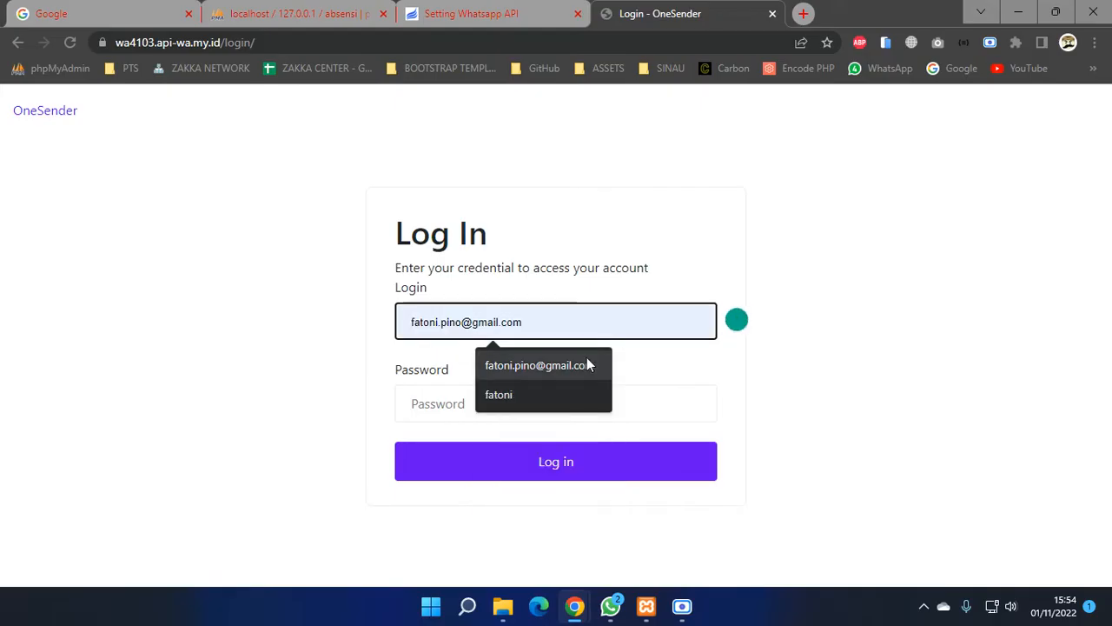
left_click(589, 365)
left_click(559, 400)
type("*")
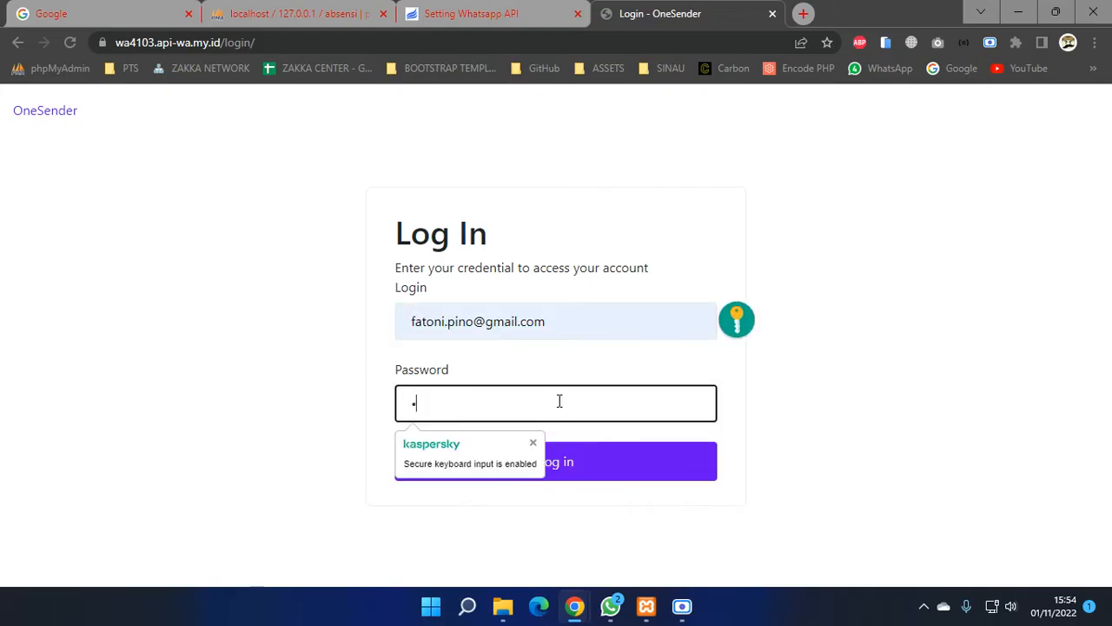
type("*********")
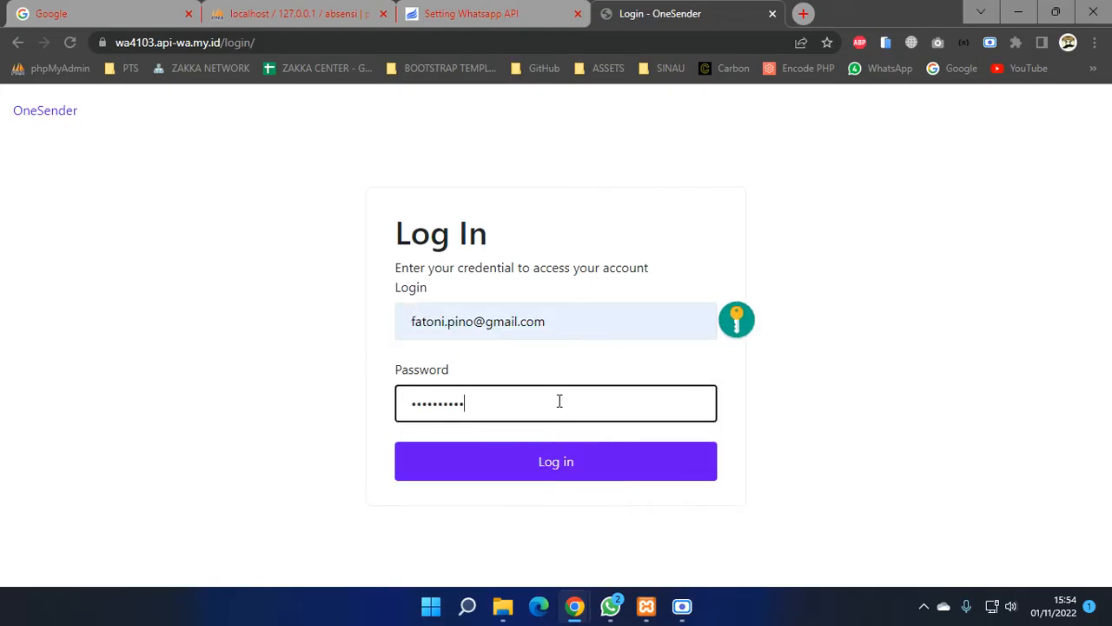
left_click(586, 470)
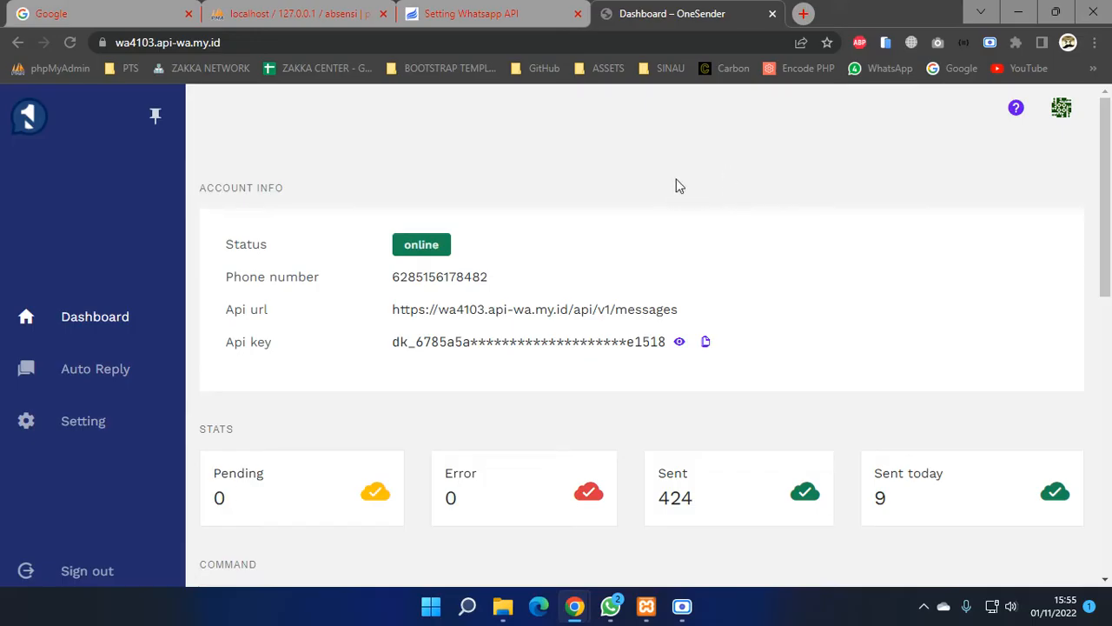
- Copy OneSender's Api url and paste it over the placeholder in the URL request field
scroll(674, 182, "down", 1)
scroll(677, 187, "down", 1)
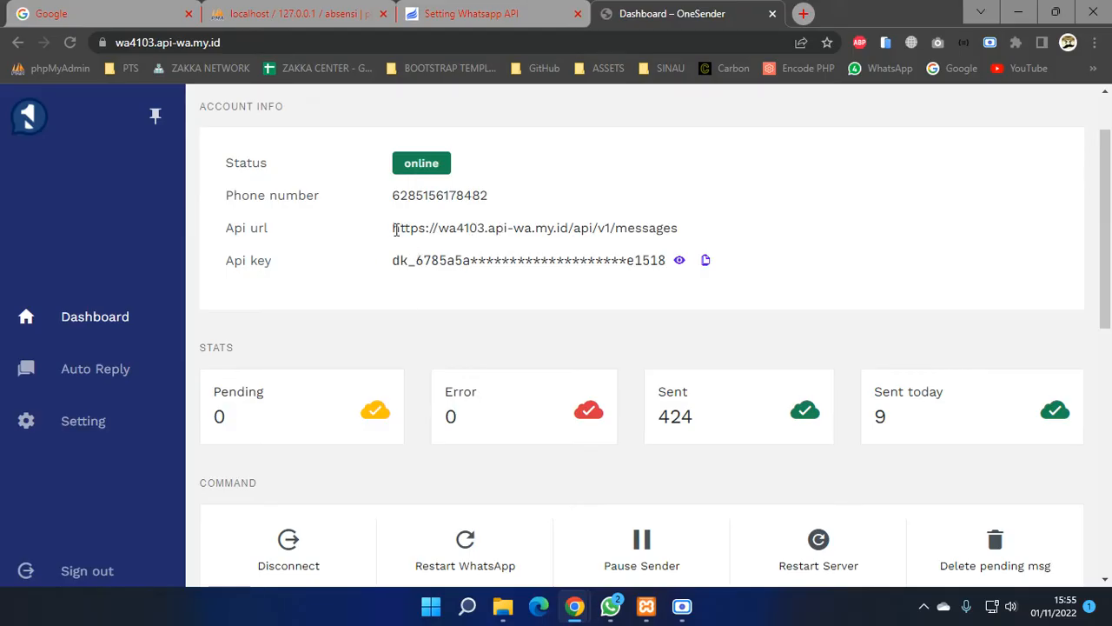
left_click_drag(401, 229, 655, 226)
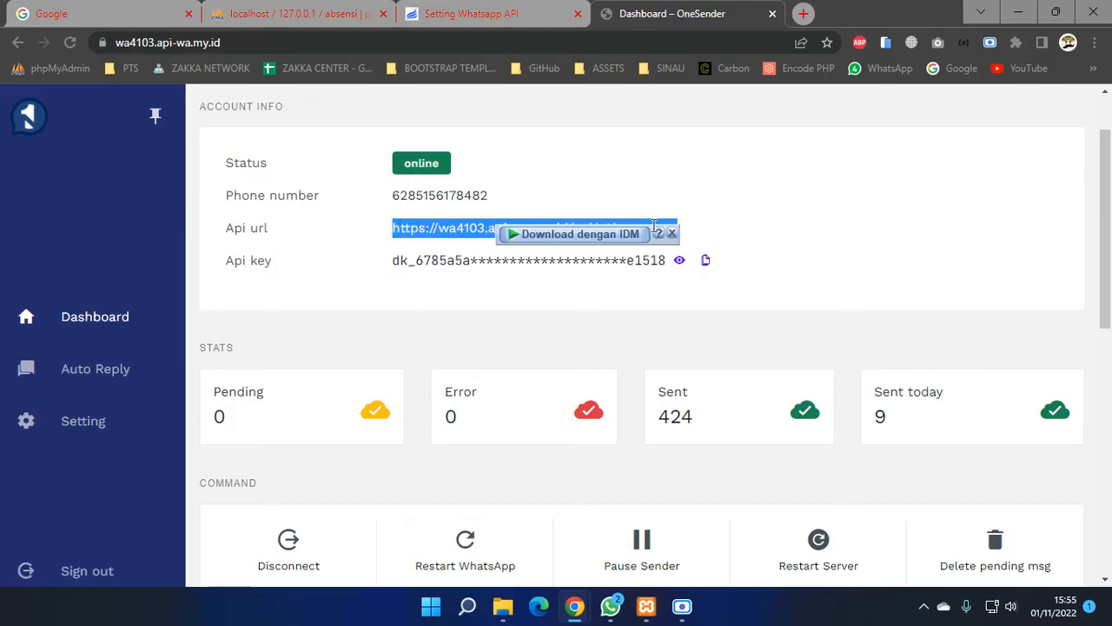
right_click(657, 226)
left_click(666, 241)
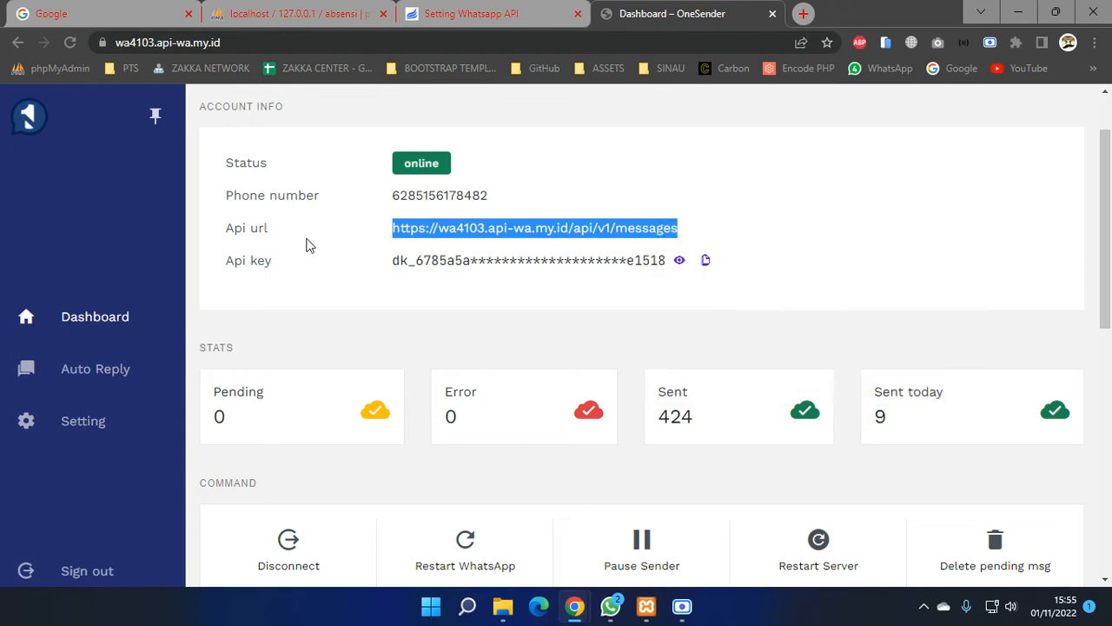
left_click(465, 13)
left_click(494, 206)
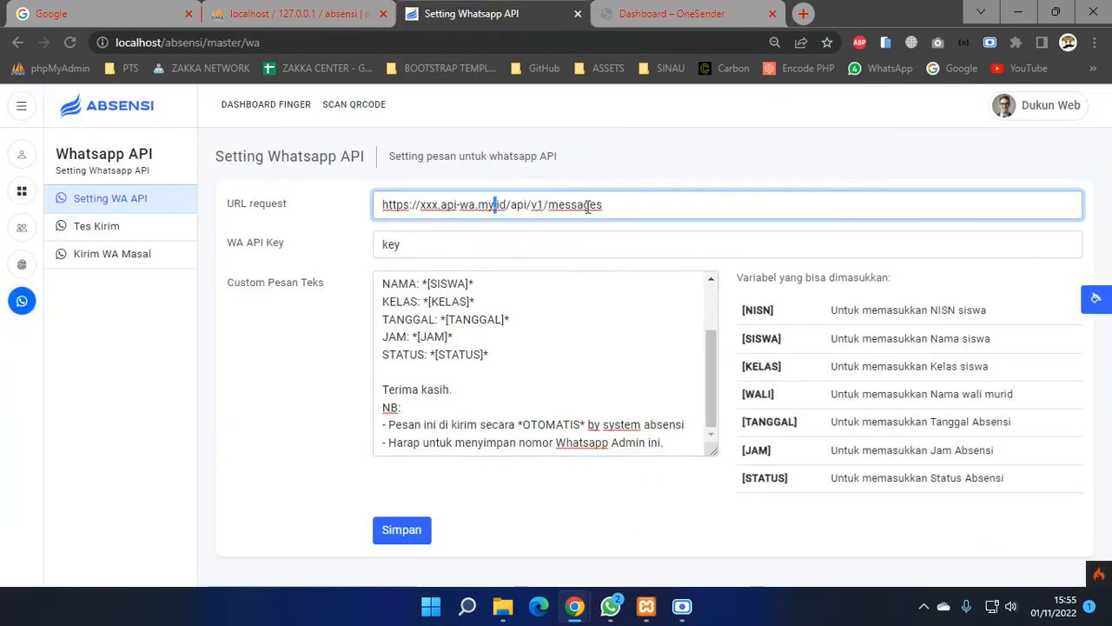
left_click_drag(613, 203, 365, 199)
right_click(416, 204)
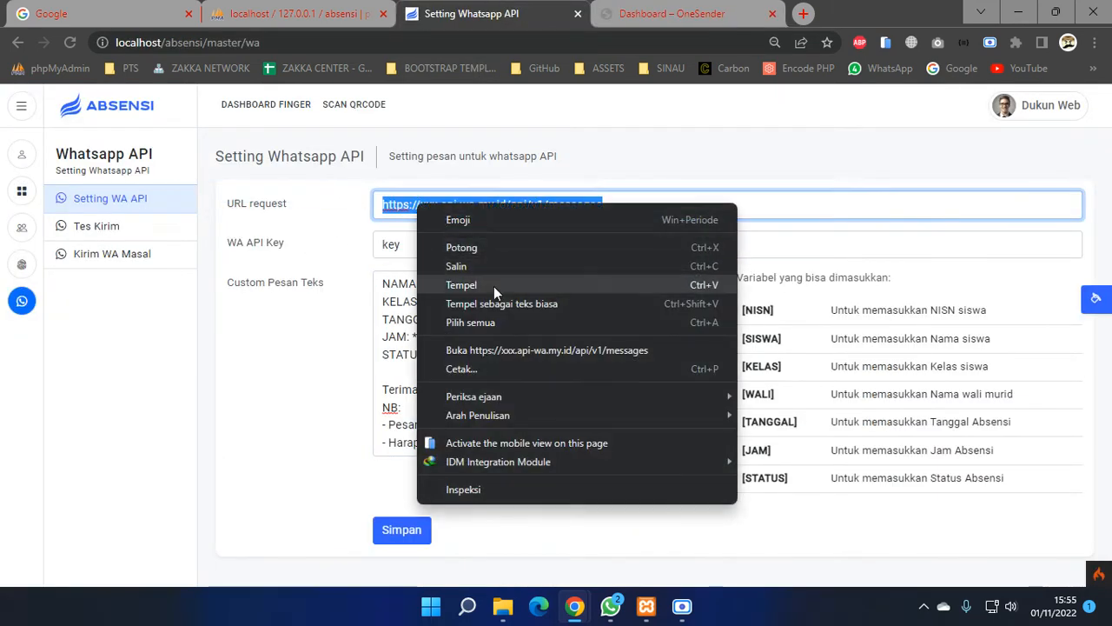
left_click(488, 304)
- Copy the OneSender API key and paste it over 'key' in the WA API Key field
left_click(667, 24)
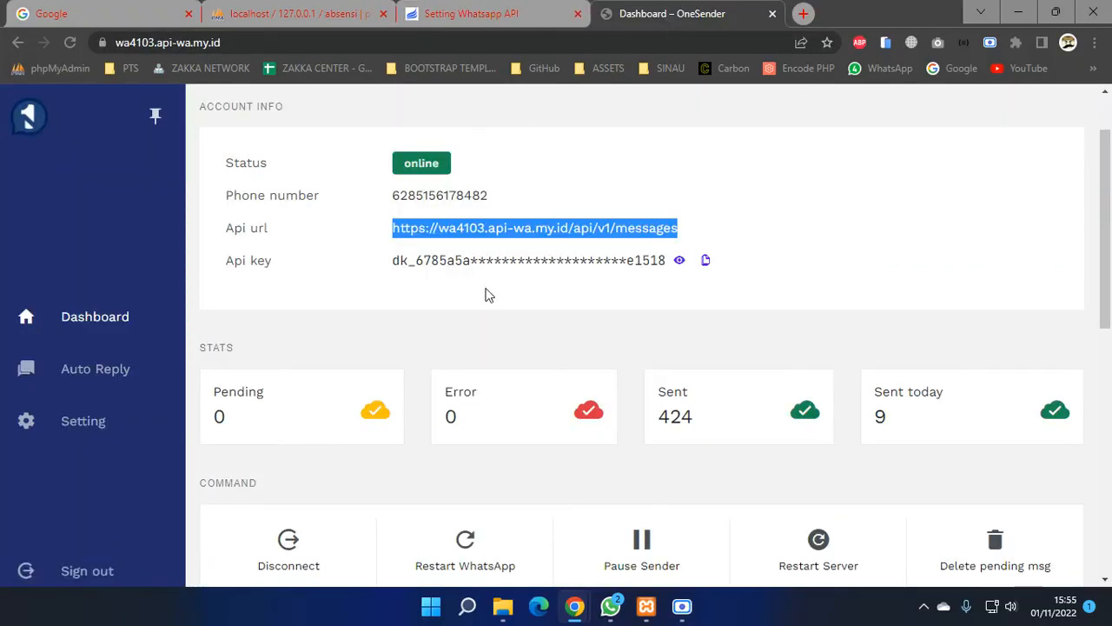
left_click(707, 263)
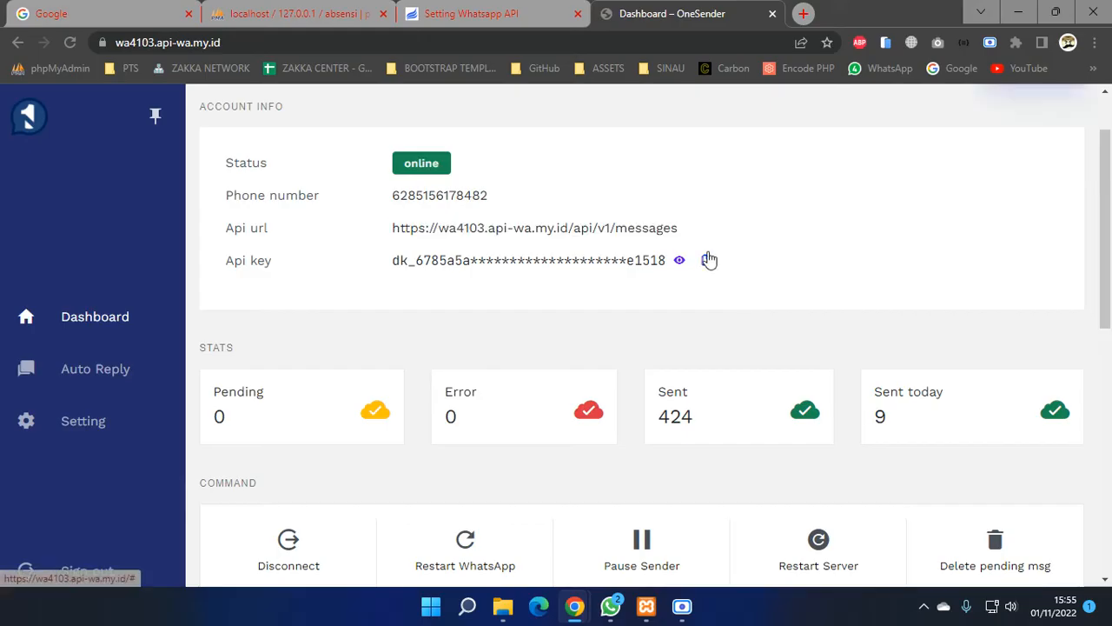
left_click(473, 14)
double_click(458, 237)
right_click(458, 237)
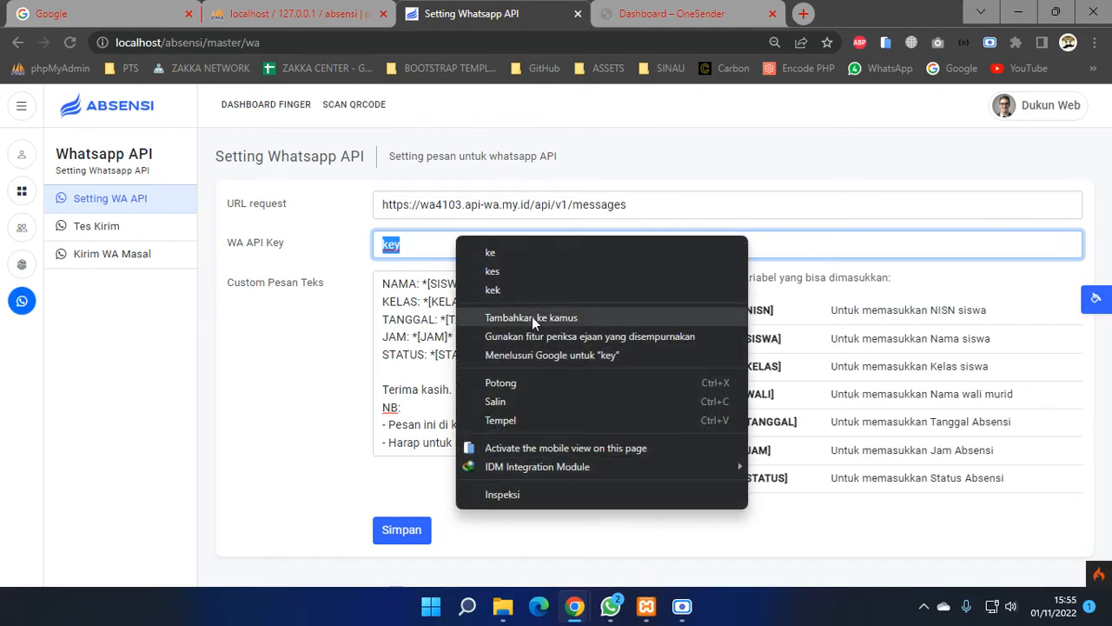
left_click(541, 420)
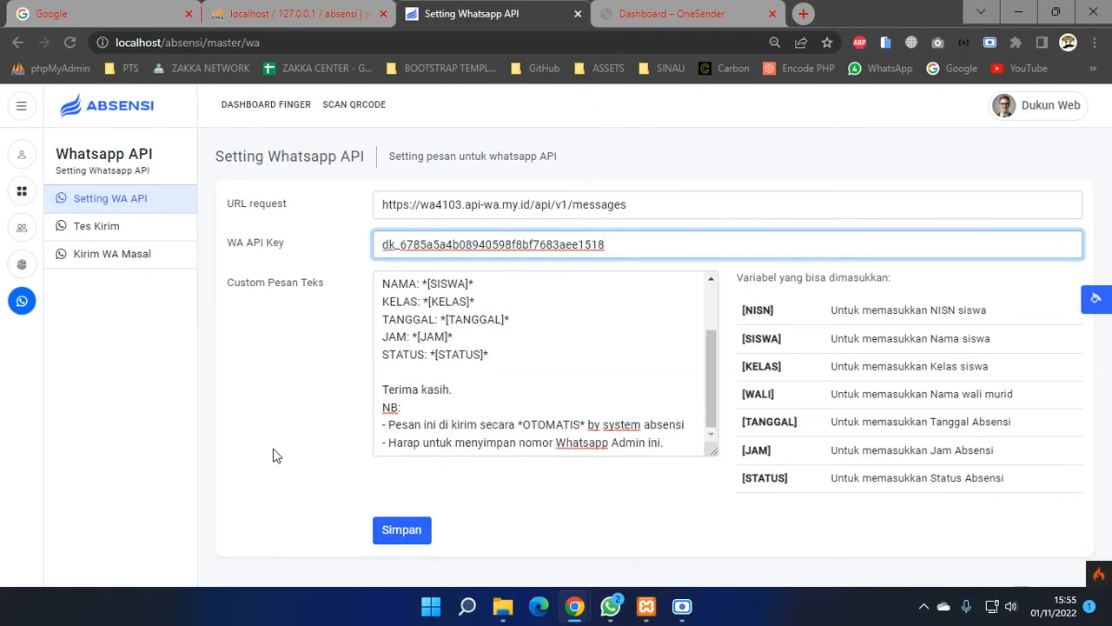
left_click(656, 14)
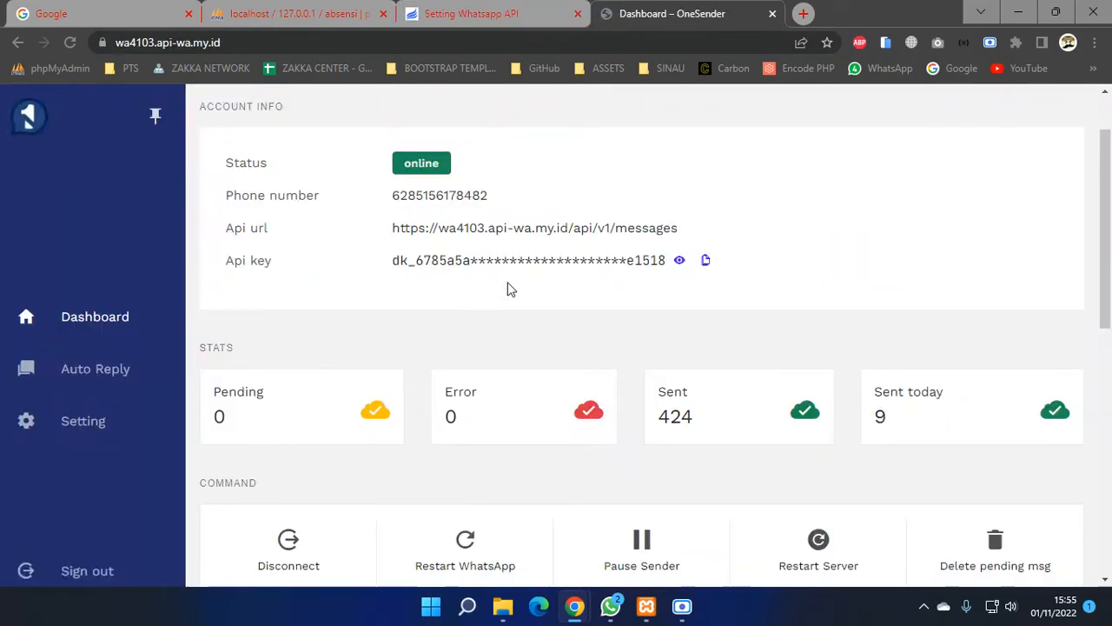
- Look over OneSender's message form and Auto Reply rules, then open the application Setting page
scroll(513, 287, "down", 7)
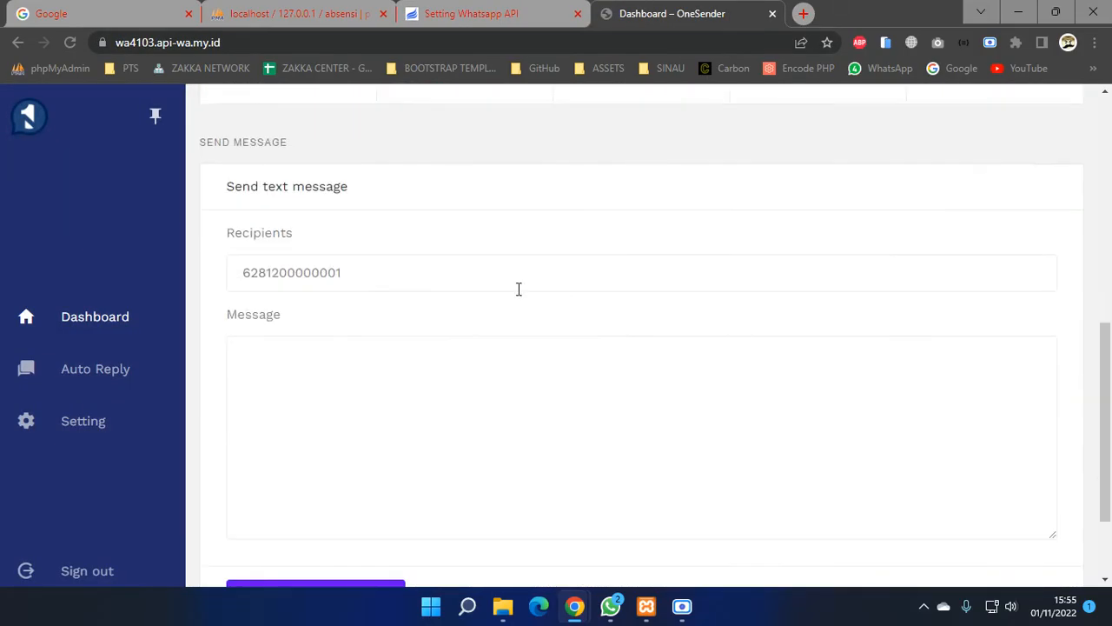
left_click(347, 272)
left_click(246, 412)
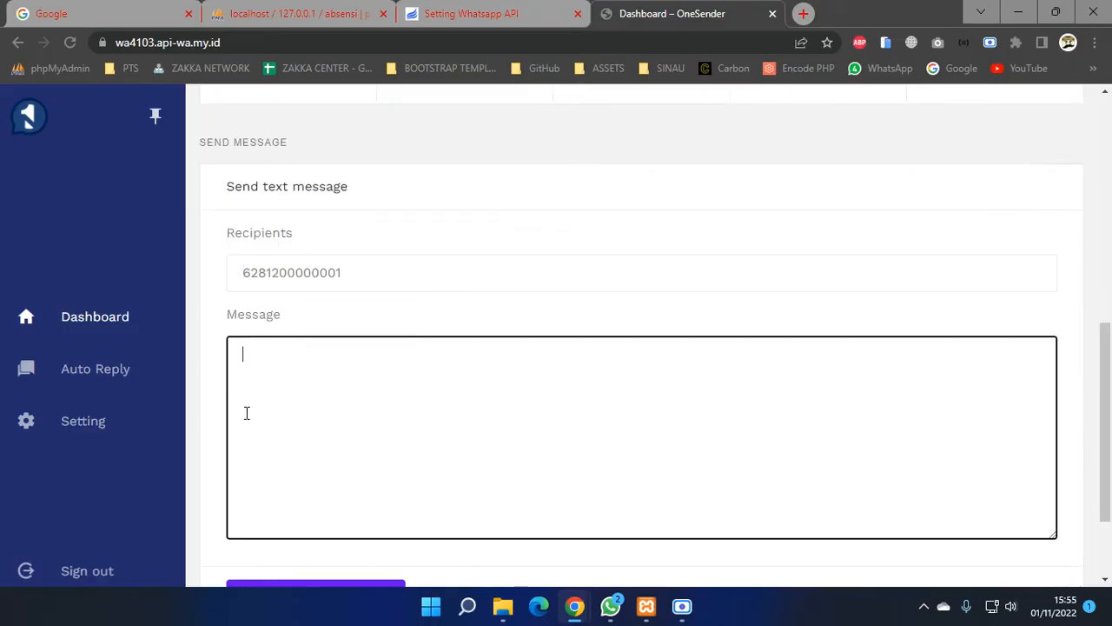
left_click(52, 380)
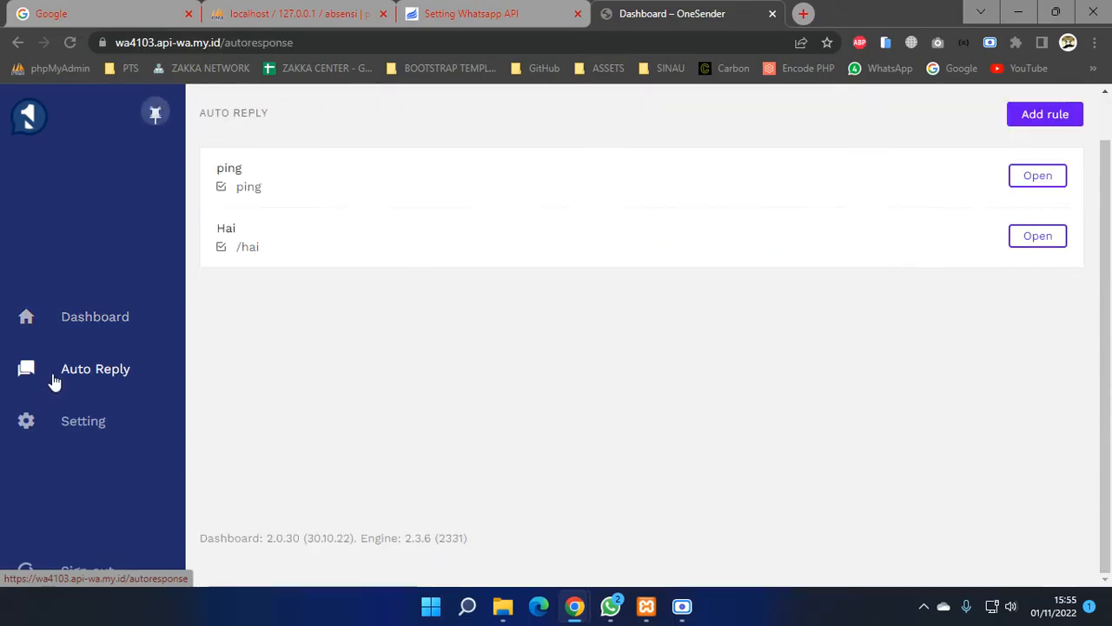
left_click(161, 422)
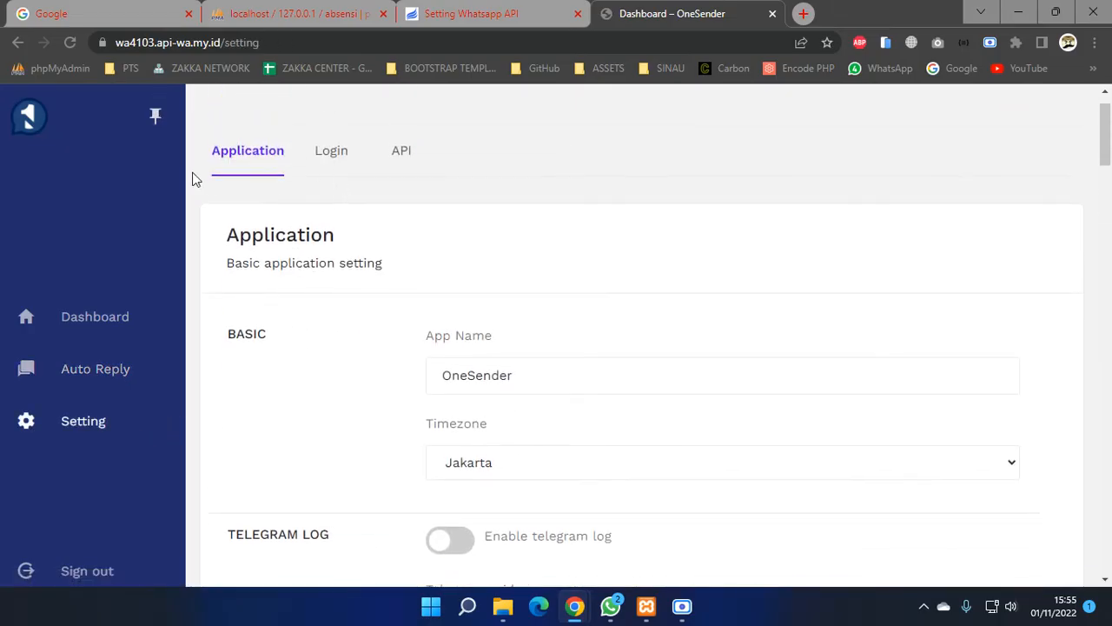
- Scroll through the OneSender settings and bring up the Login, then API key sections
scroll(398, 249, "down", 10)
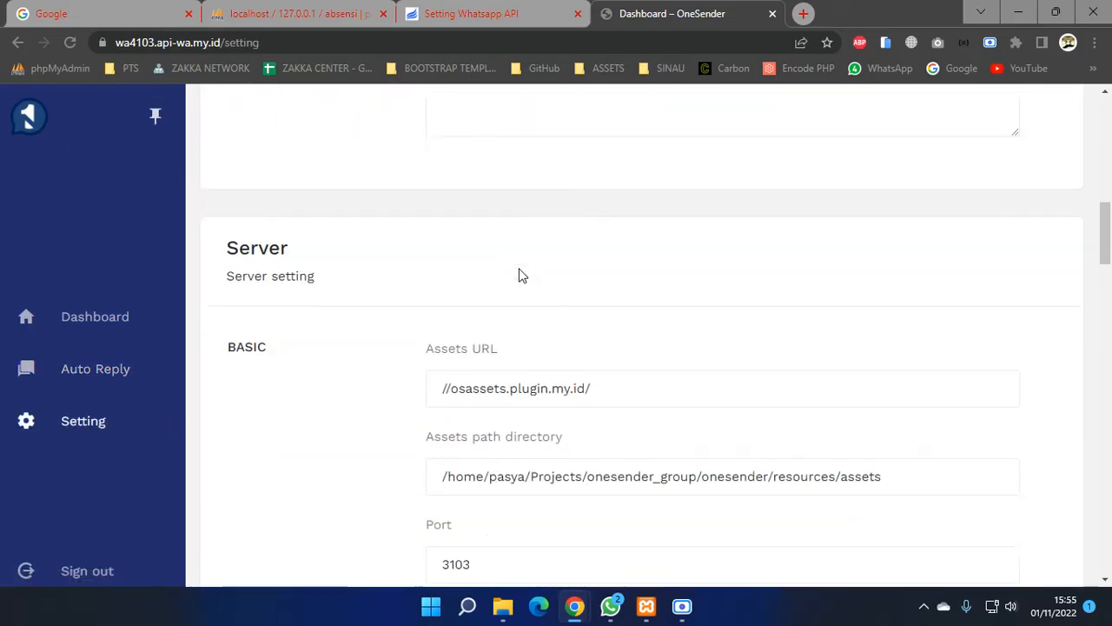
scroll(521, 276, "down", 13)
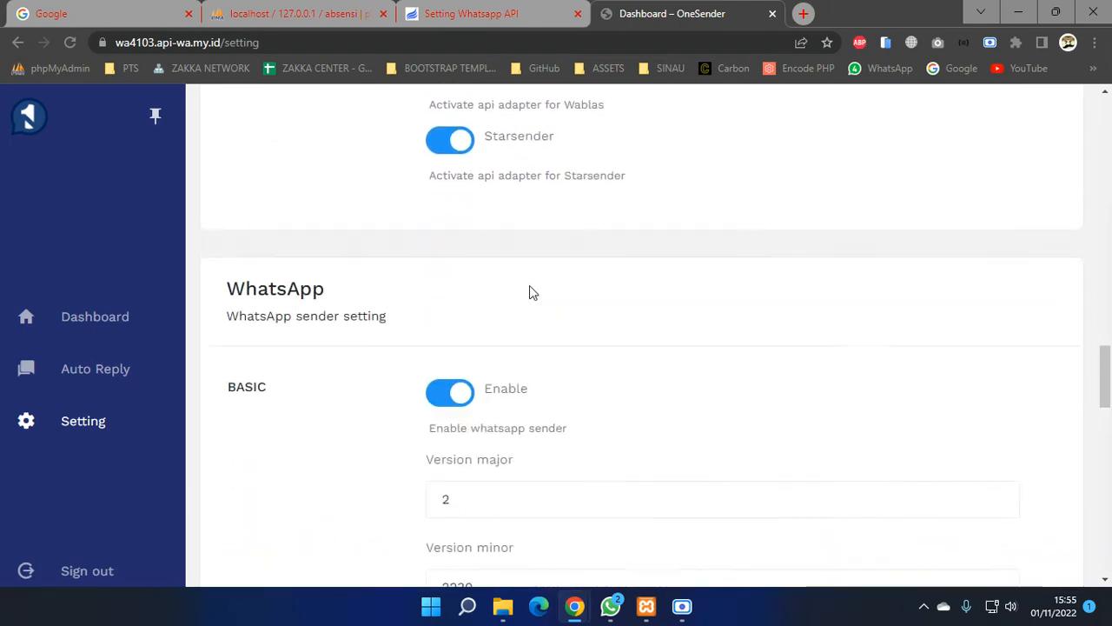
scroll(533, 293, "down", 3)
scroll(539, 295, "down", 6)
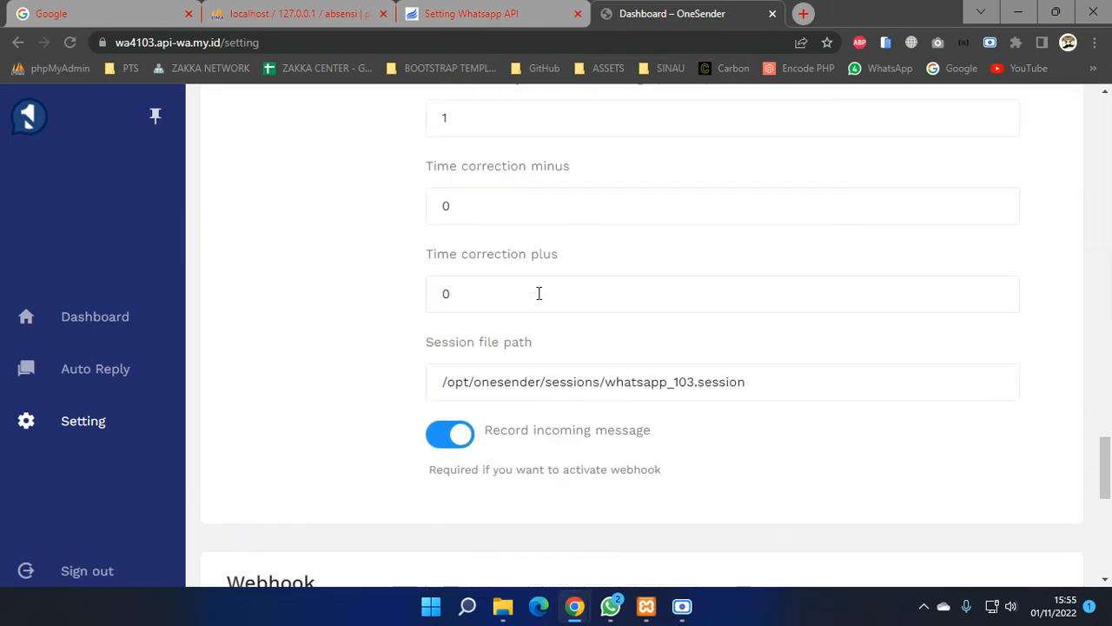
scroll(539, 293, "down", 3)
scroll(476, 340, "down", 3)
scroll(474, 315, "up", 4)
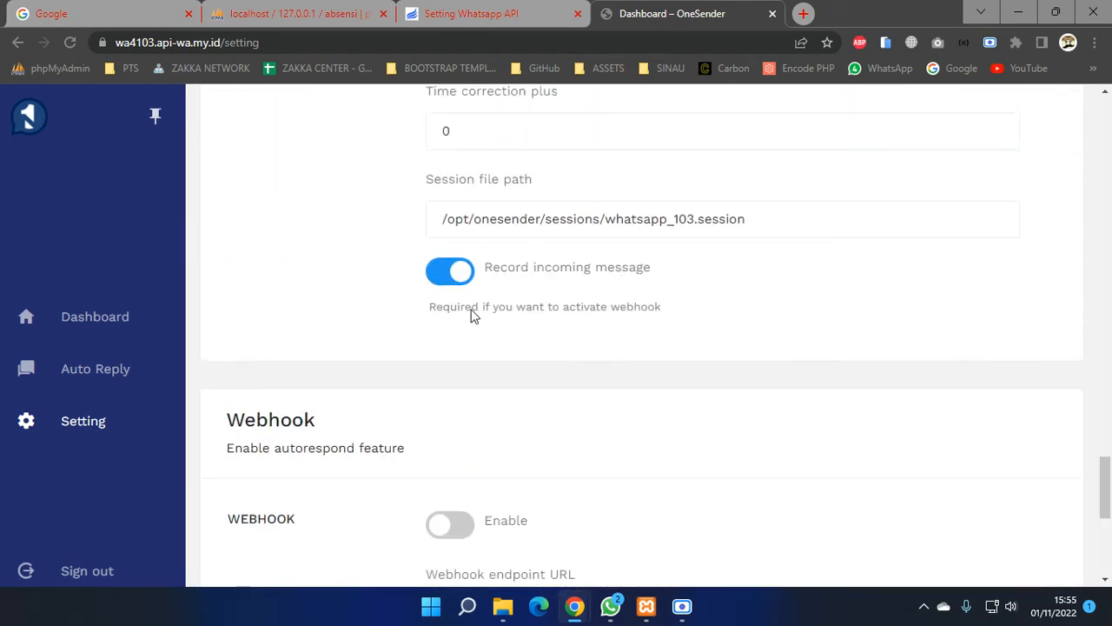
scroll(474, 315, "down", 3)
scroll(487, 305, "up", 15)
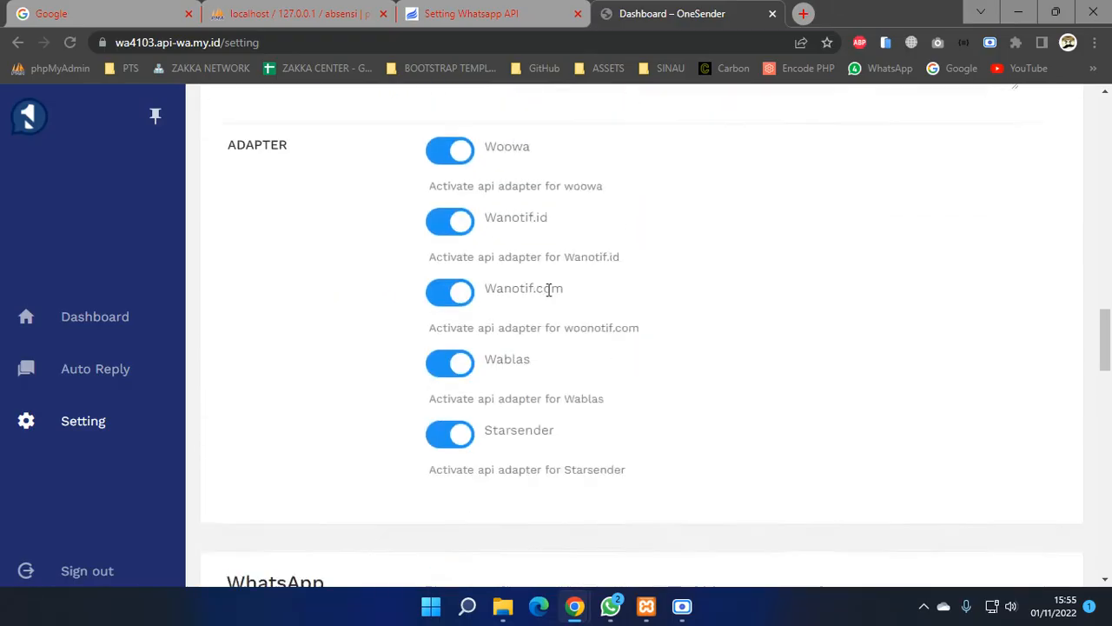
scroll(550, 290, "up", 20)
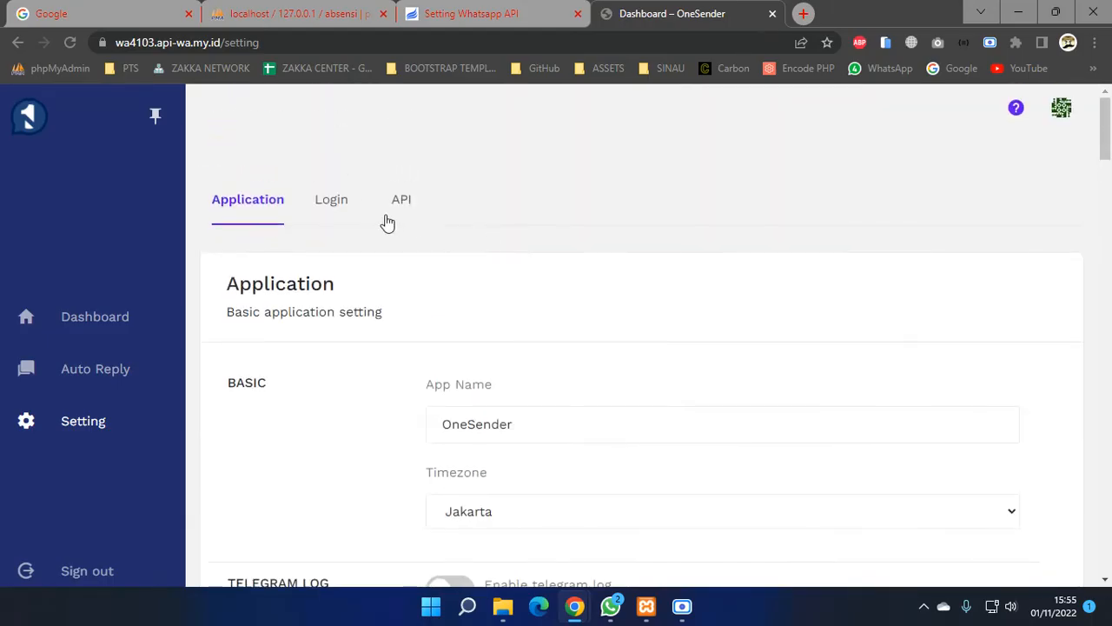
left_click(346, 208)
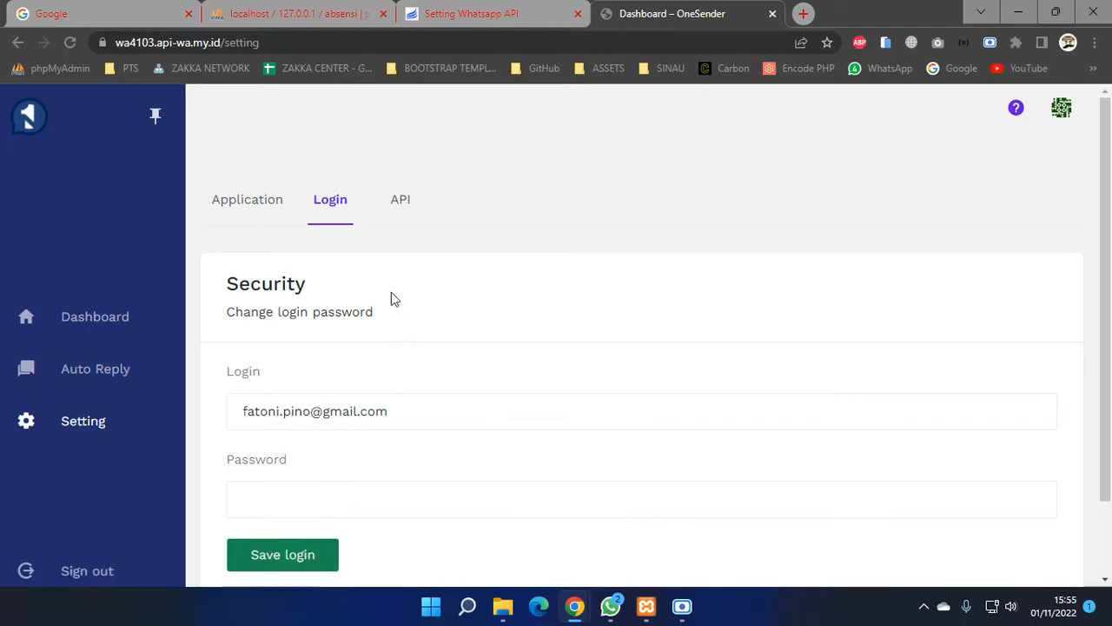
left_click(404, 205)
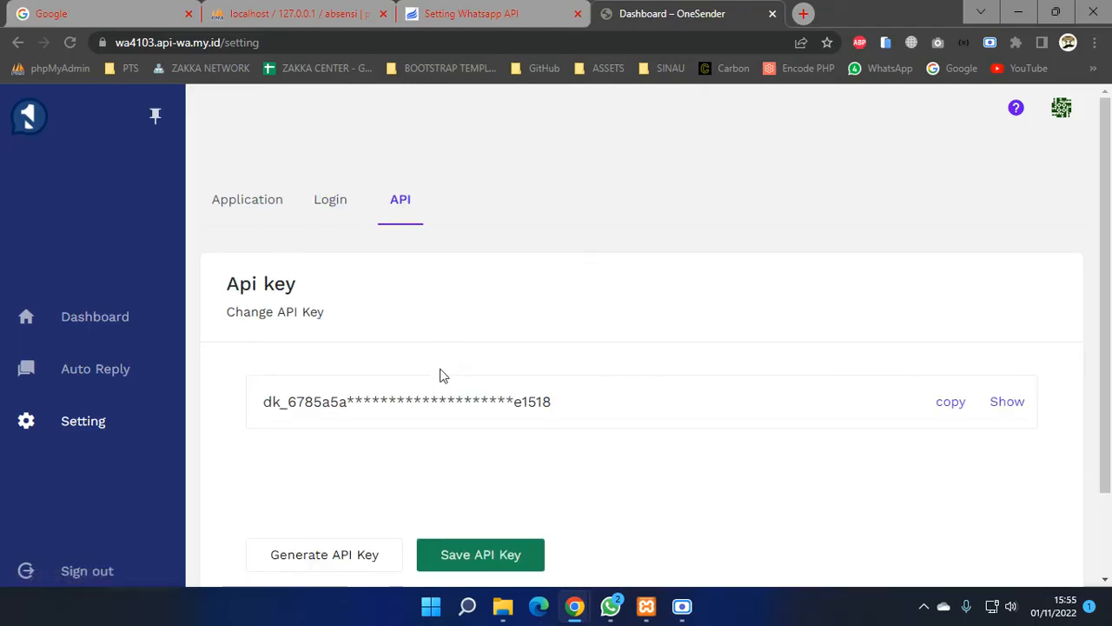
scroll(440, 376, "down", 1)
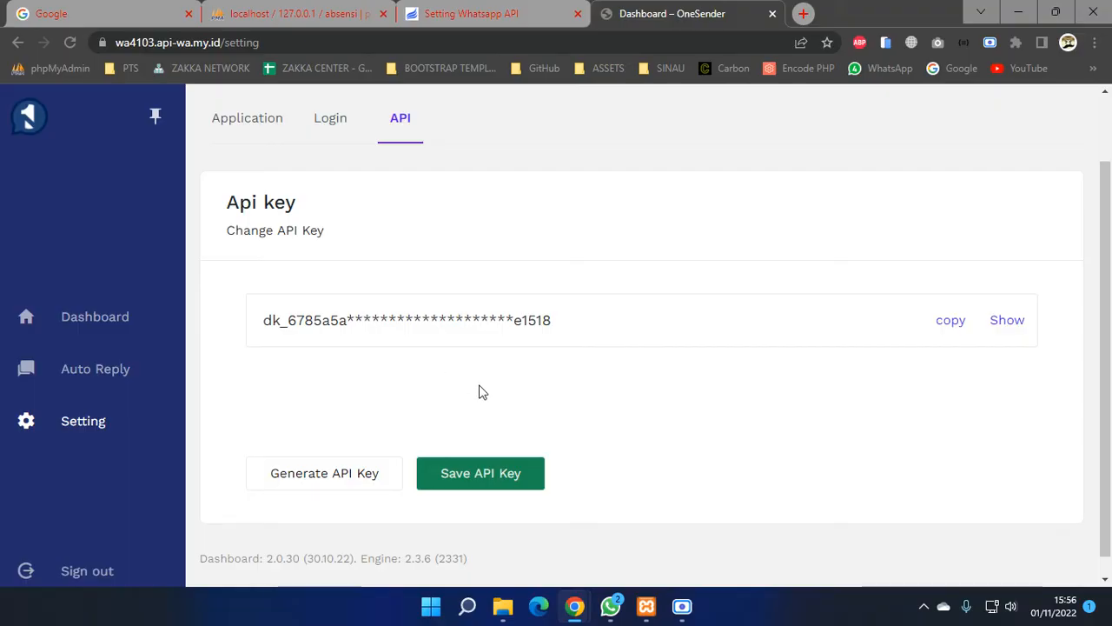
- Compare OneSender's Api url and key with the URL request and WA API Key values in Absensi
left_click(108, 325)
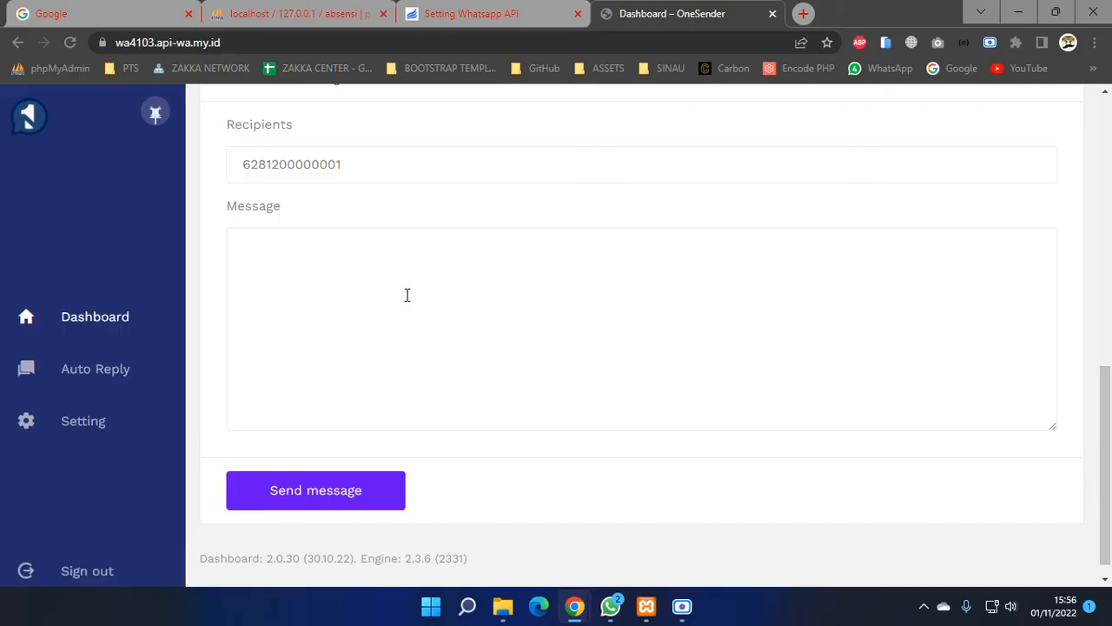
scroll(446, 276, "up", 8)
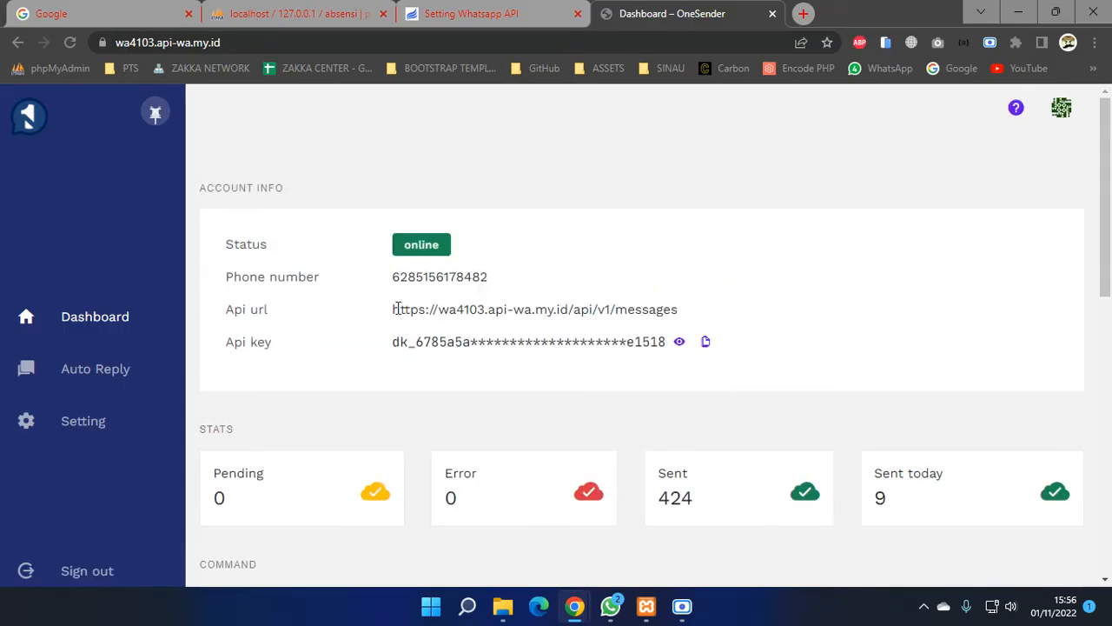
left_click_drag(395, 310, 685, 314)
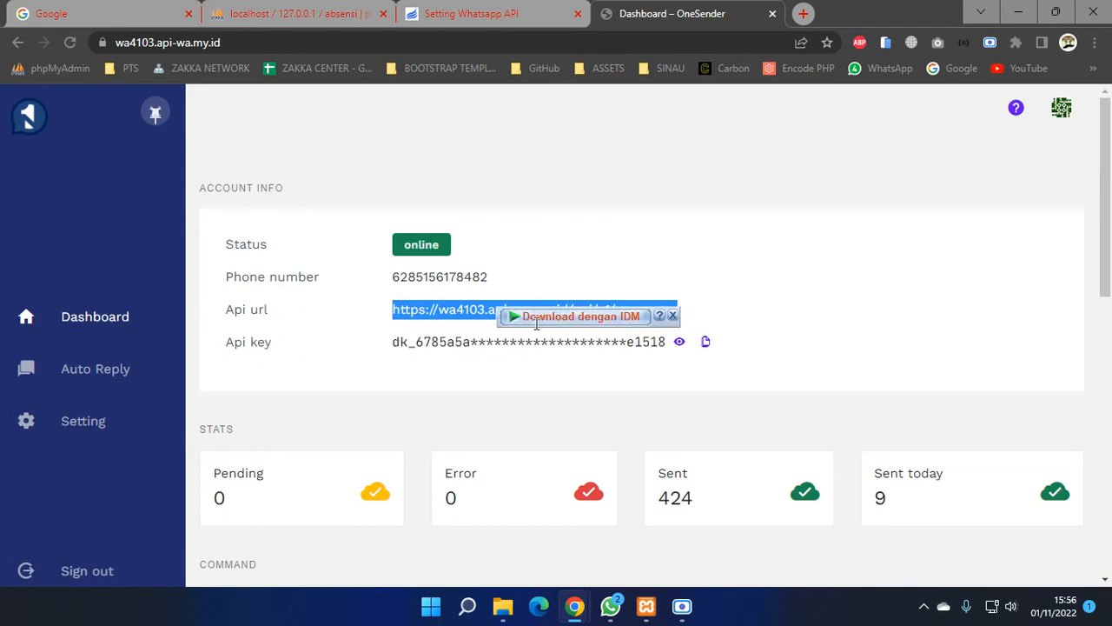
left_click(493, 22)
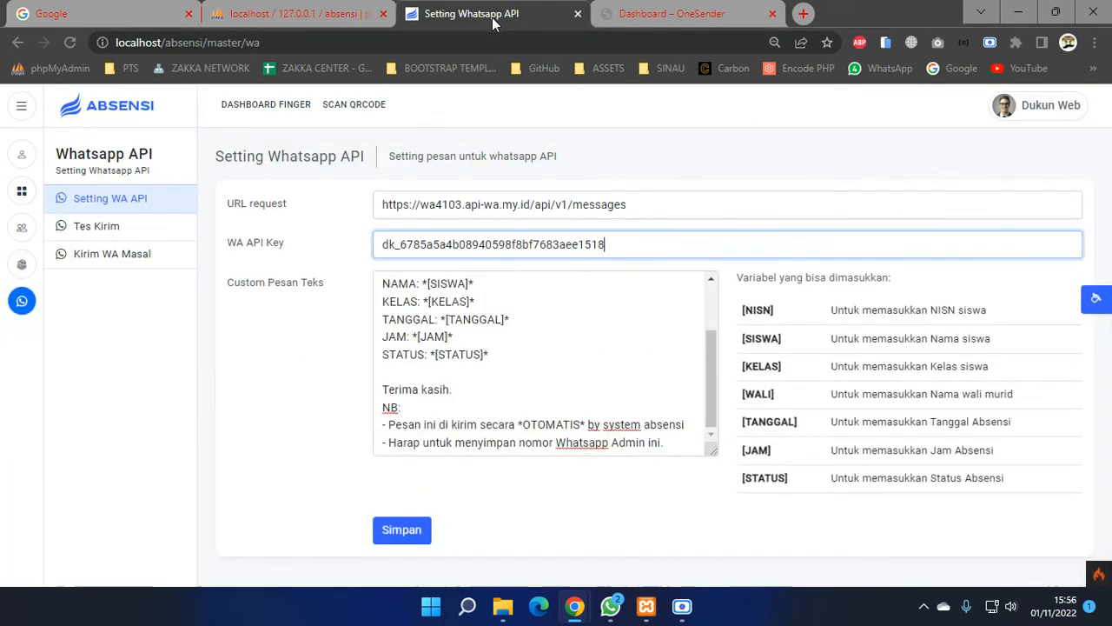
triple_click(489, 203)
left_click(487, 244)
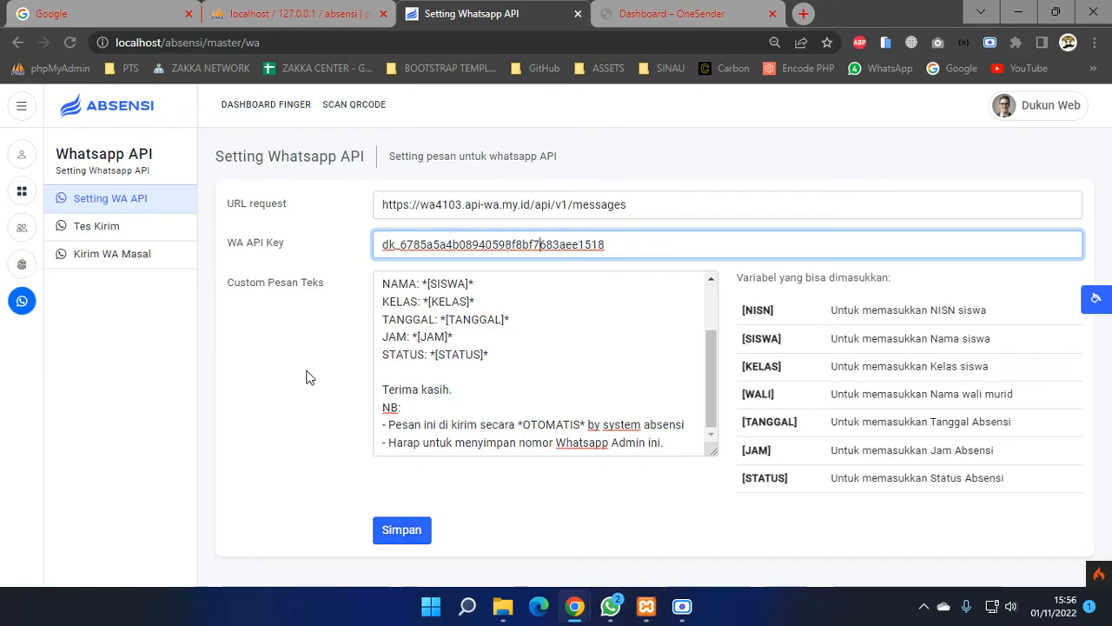
- Dismiss the account menu and open the Dashboard Finger page
left_click(1038, 114)
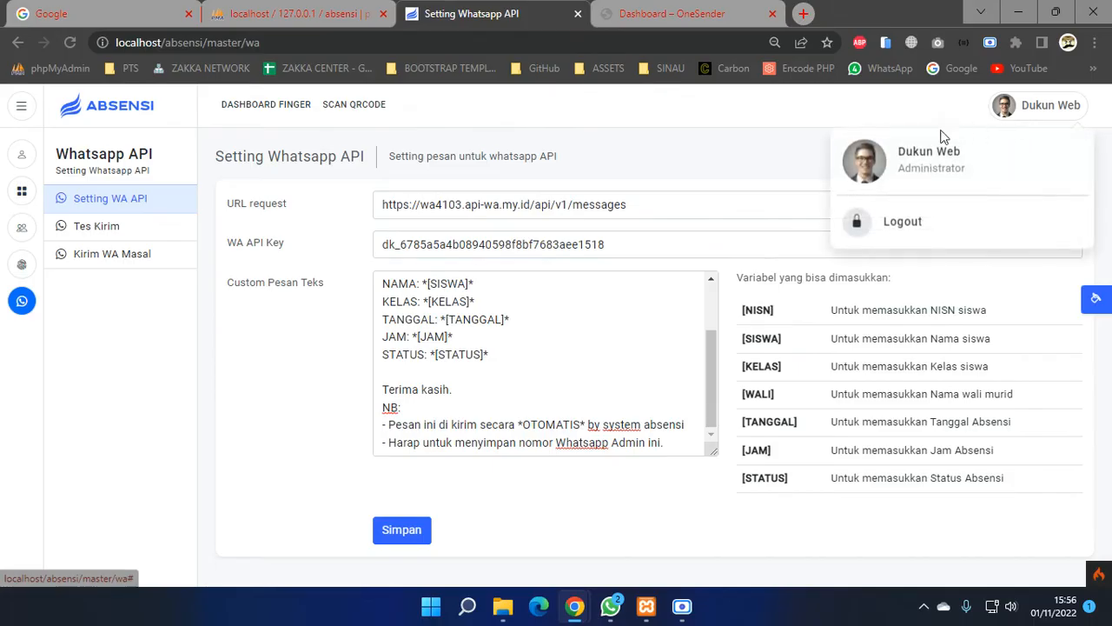
left_click(808, 119)
left_click(272, 106)
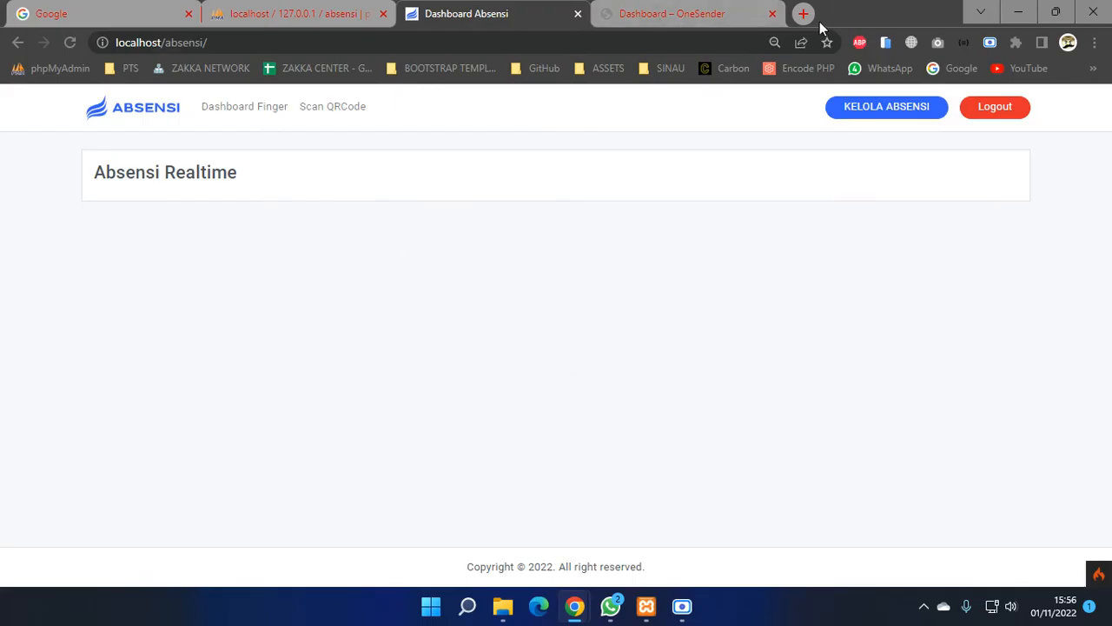
- Find sending.php in File Explorer's absensi\api folder, then return to the Absensi dashboard in Chrome
left_click(298, 42)
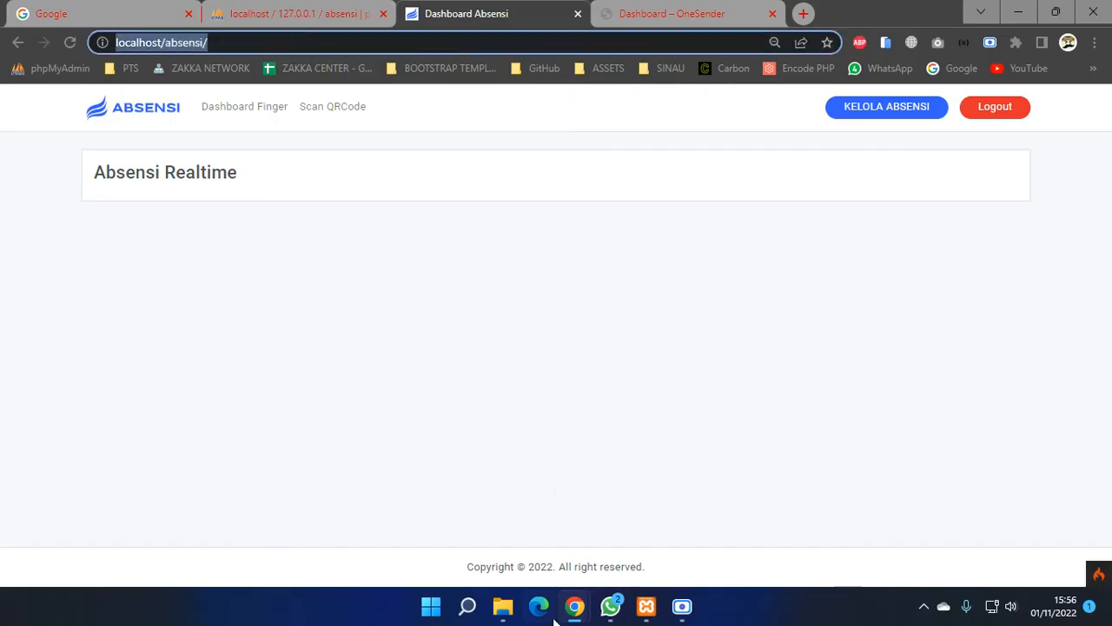
left_click(503, 606)
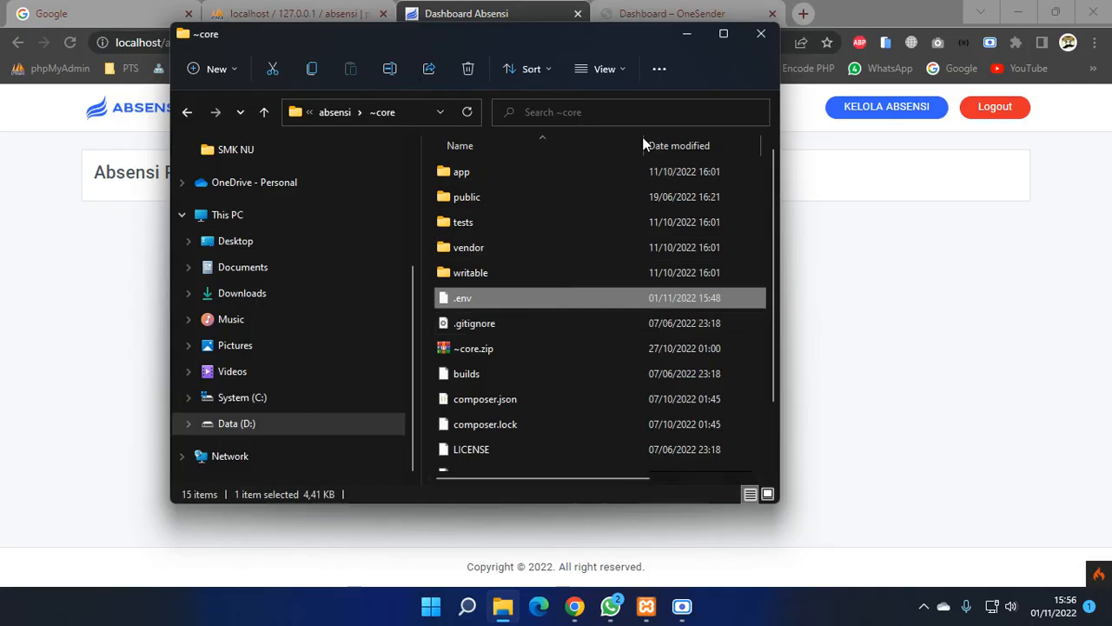
left_click(348, 115)
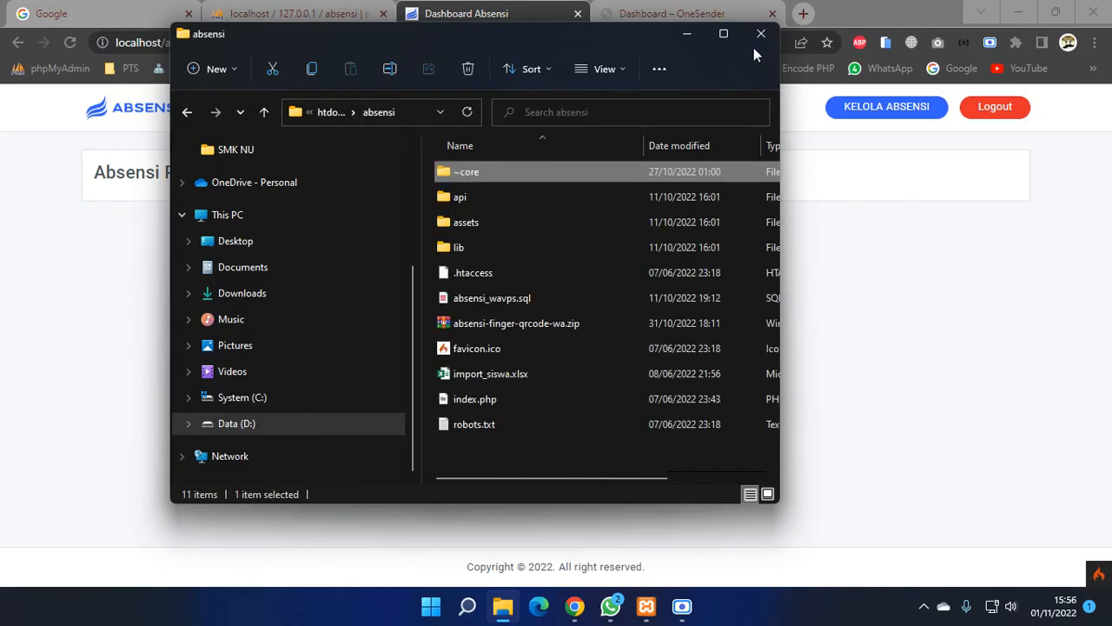
left_click(723, 34)
left_click(373, 170)
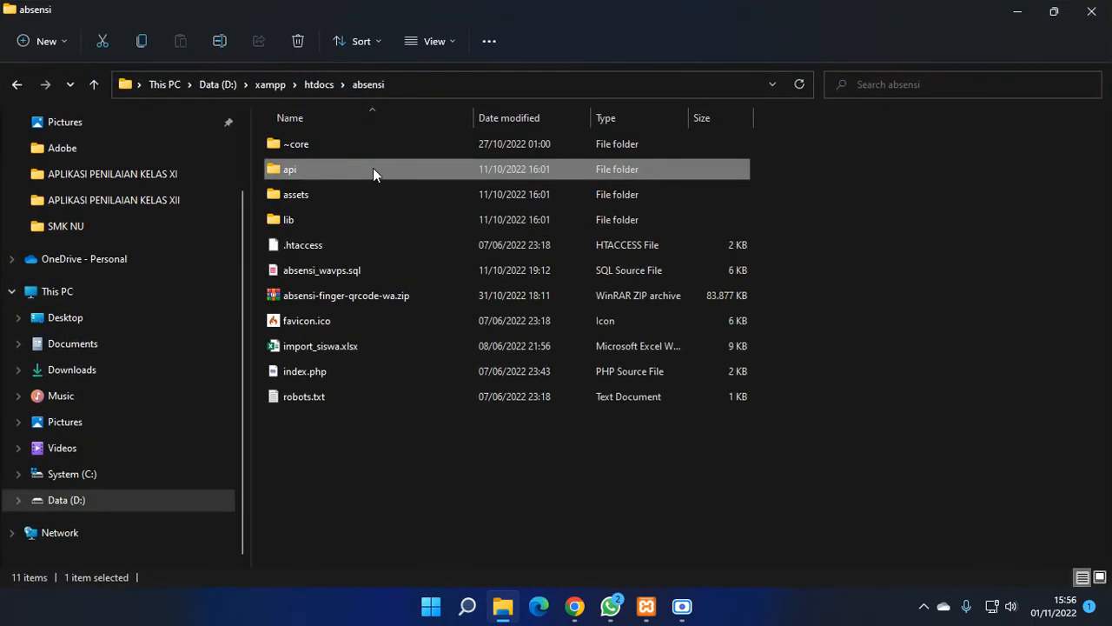
double_click(372, 169)
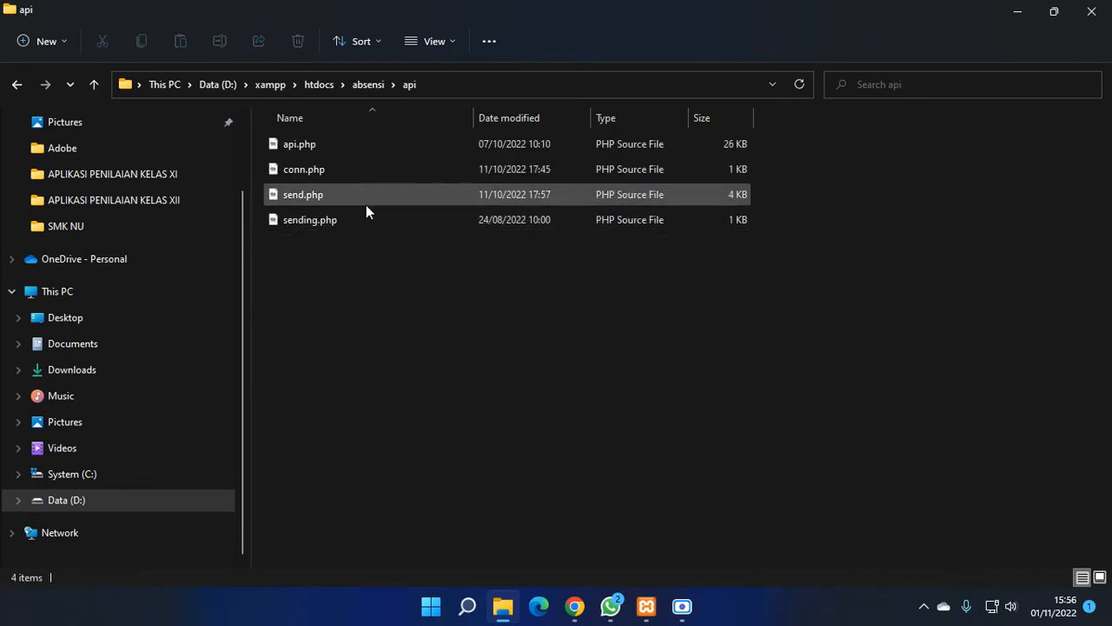
left_click(358, 223)
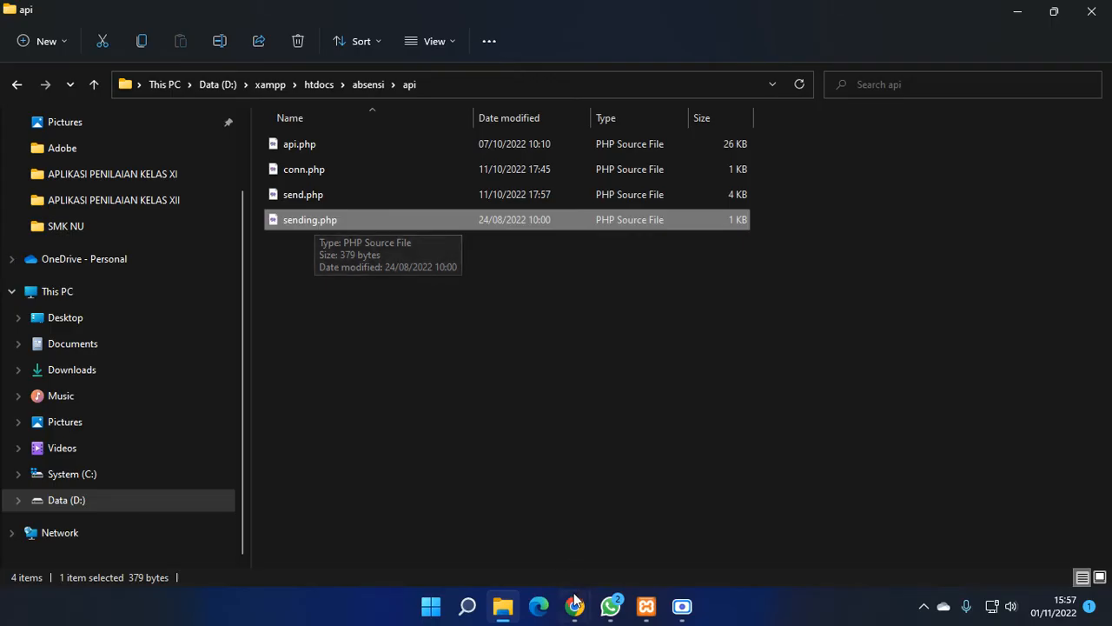
mouse_move(574, 605)
left_click(512, 519)
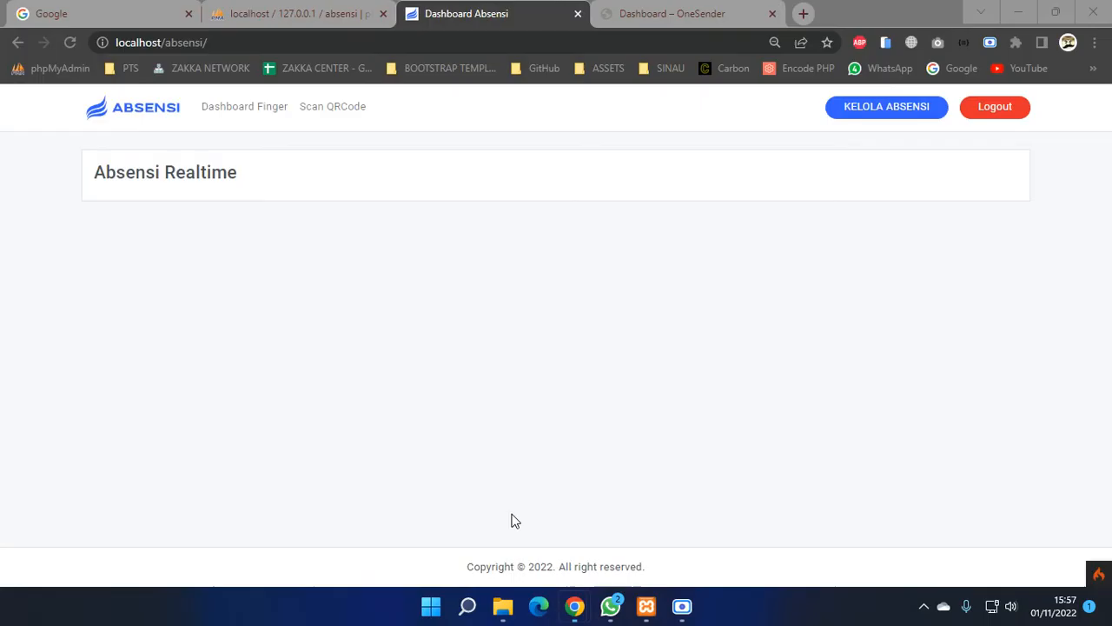
- Load localhost/absensi/api/sending.php in a new Chrome tab
left_click(351, 232)
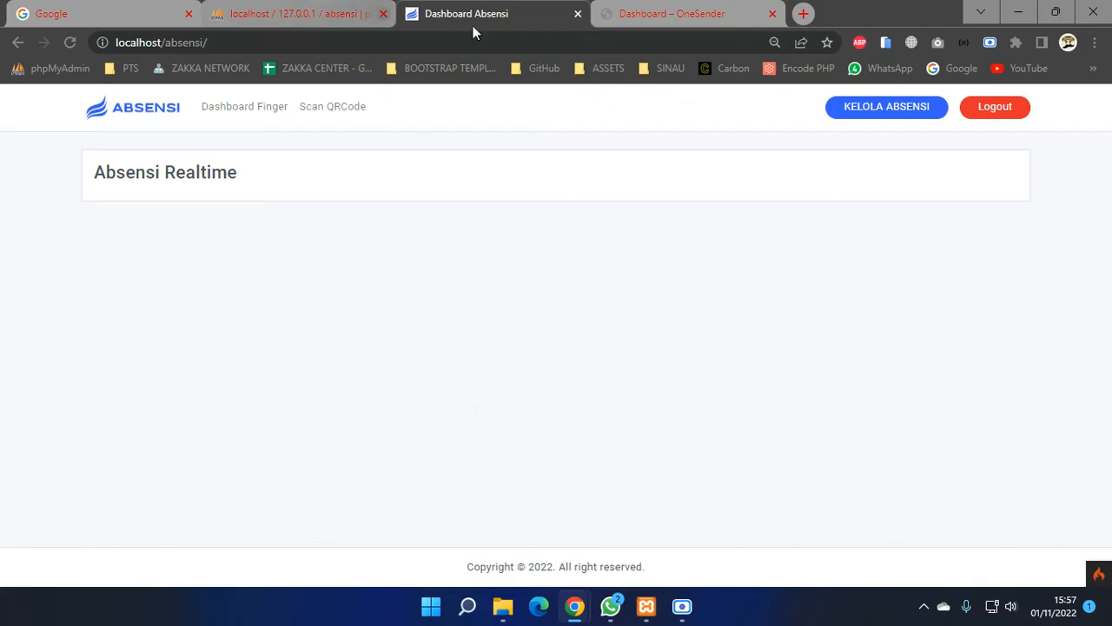
left_click(805, 15)
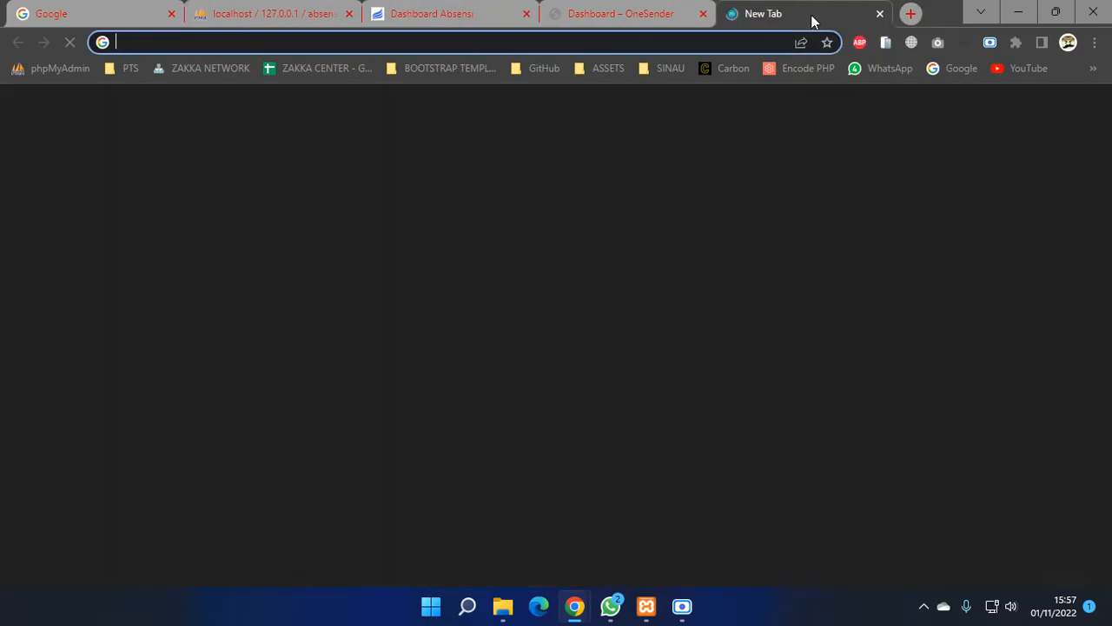
type("localhost")
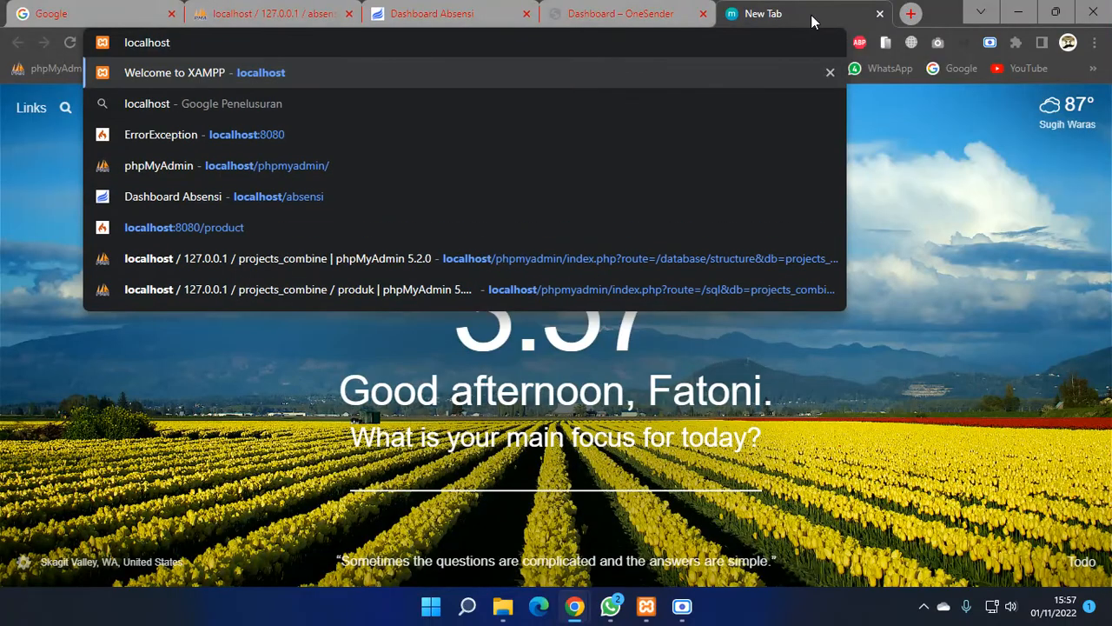
type("/ab")
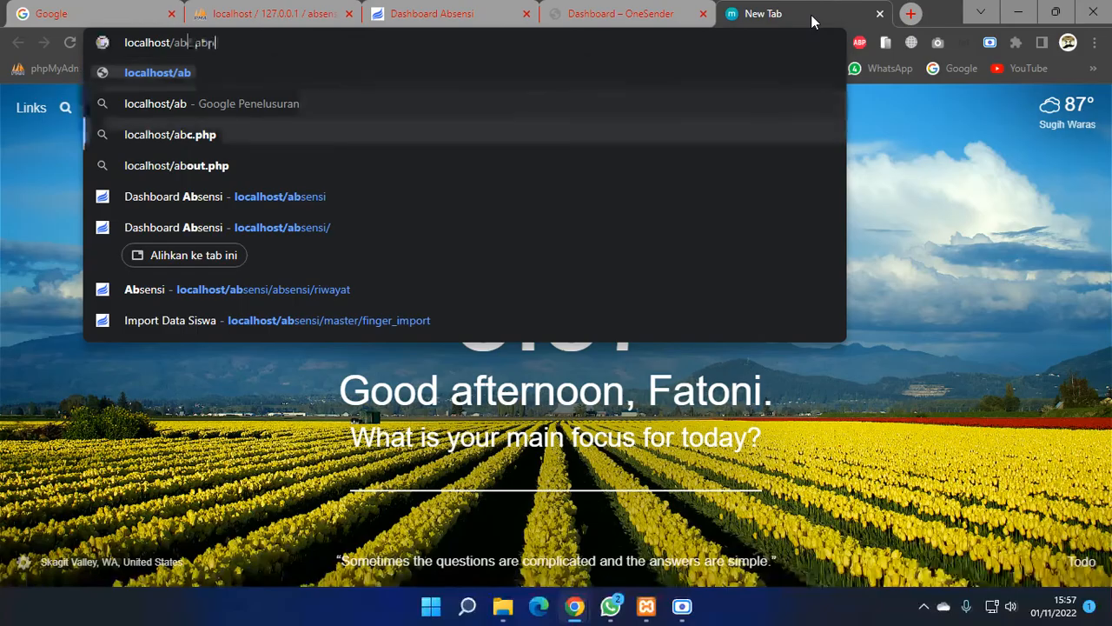
type("sensi/ap")
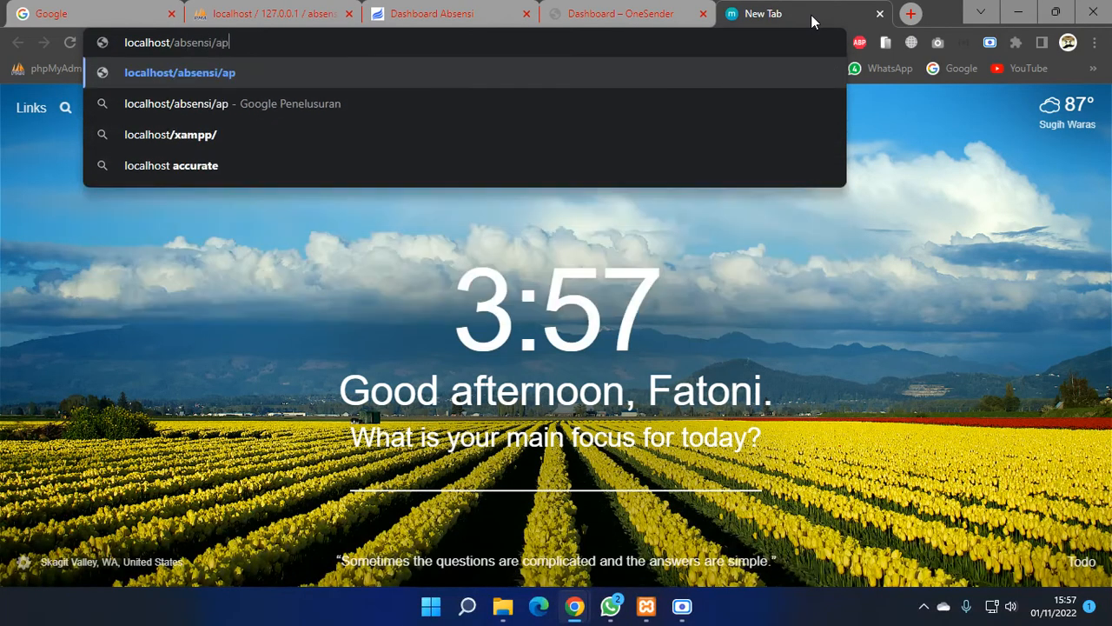
type("i/sendi")
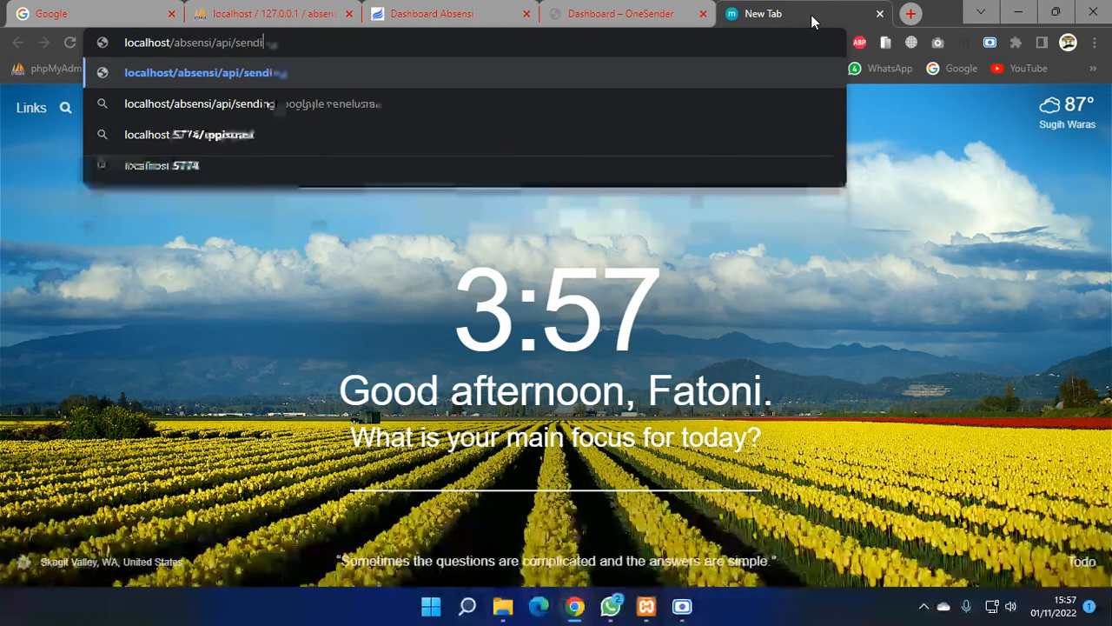
type("ng.php")
key("Return")
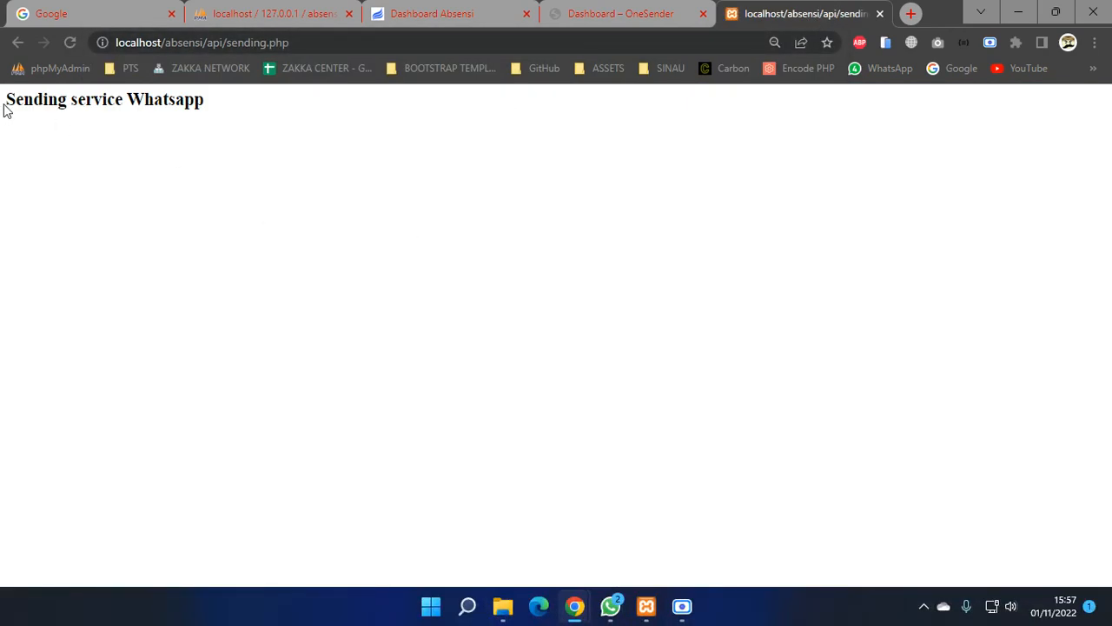
- Move the sending.php tab before OneSender, reload Dashboard Finger, then go back to the error page
left_click_drag(4, 109, 217, 128)
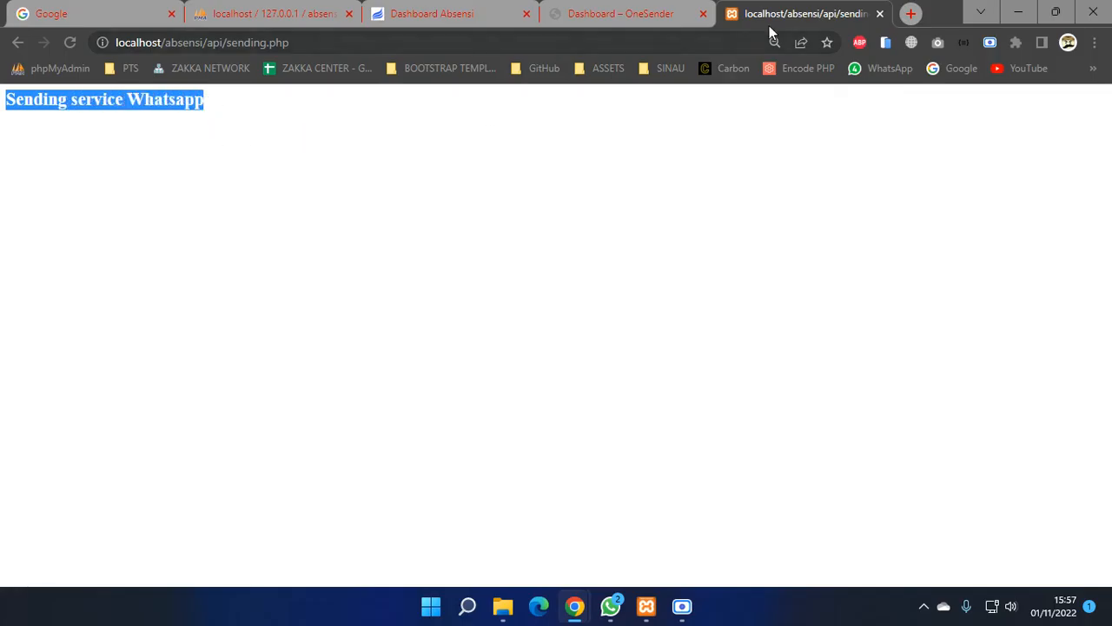
left_click_drag(769, 25, 592, 26)
left_click(87, 170)
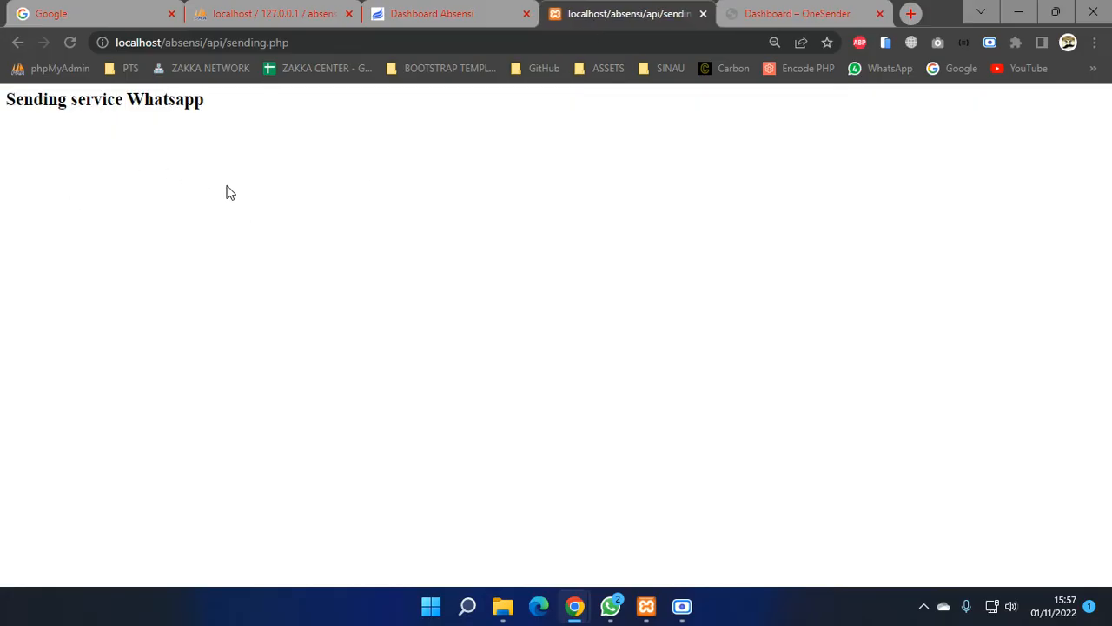
left_click(397, 16)
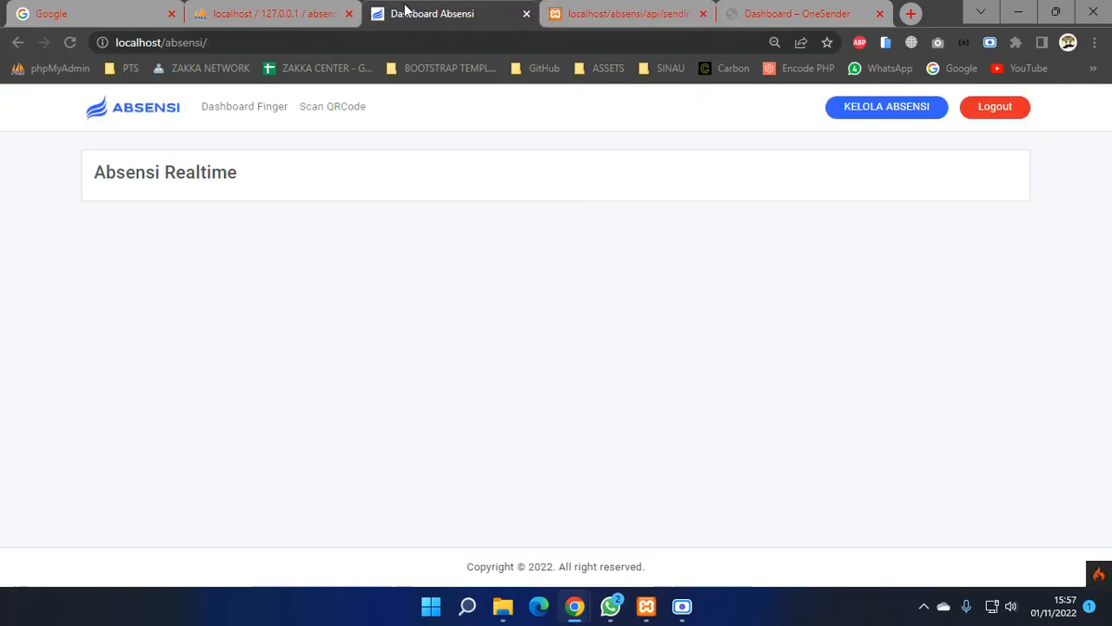
left_click(248, 115)
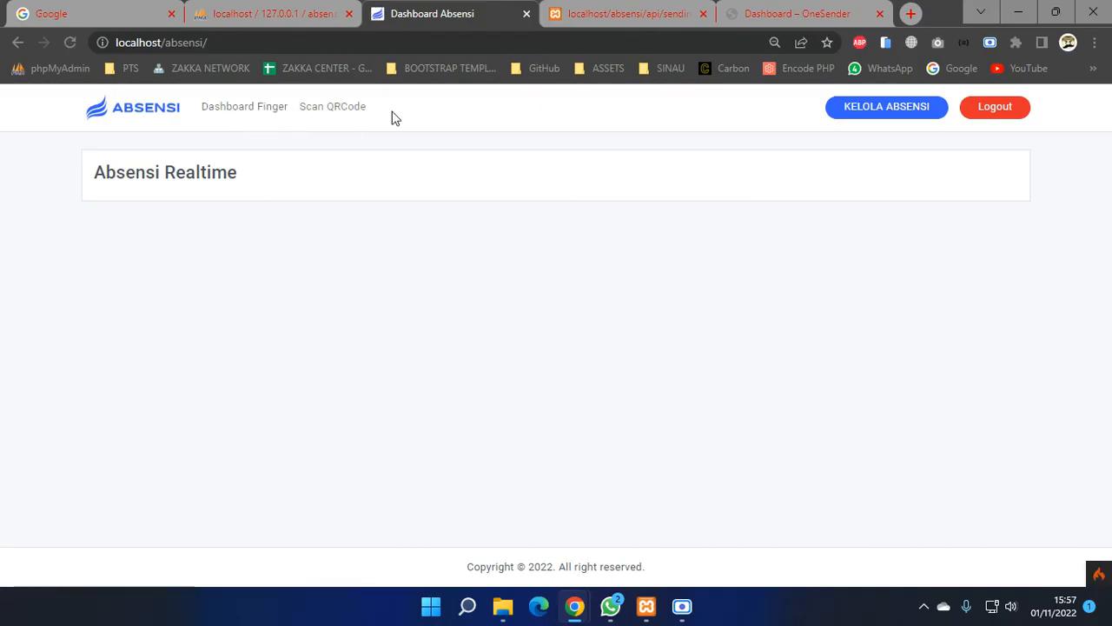
left_click(682, 12)
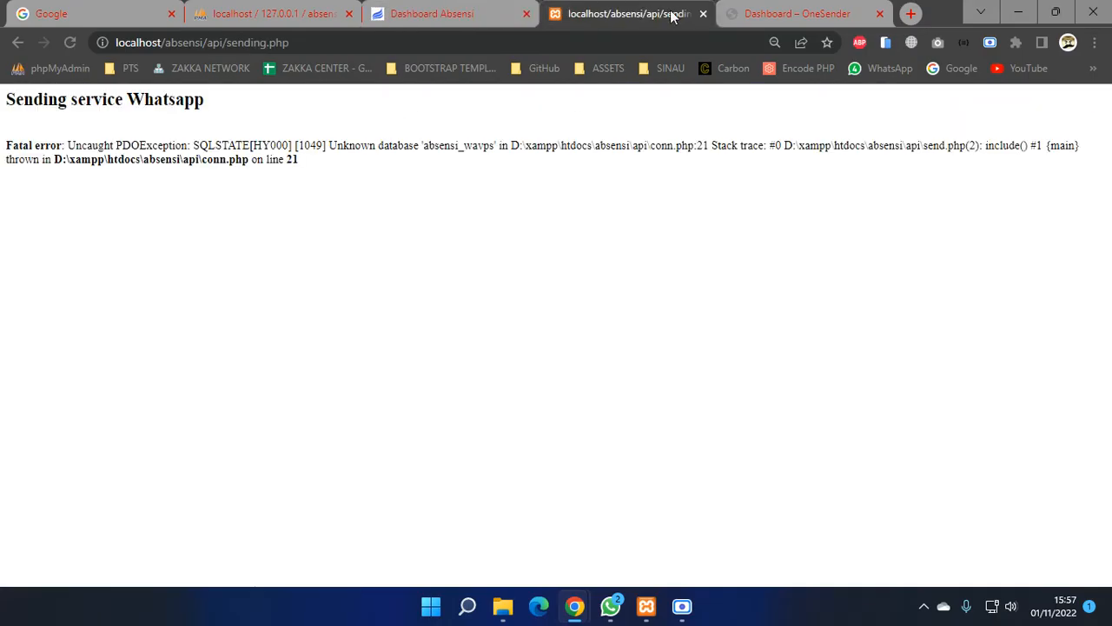
- Note the unknown database absensi_wavps, then open conn.php from the api folder in Notepad
double_click(439, 150)
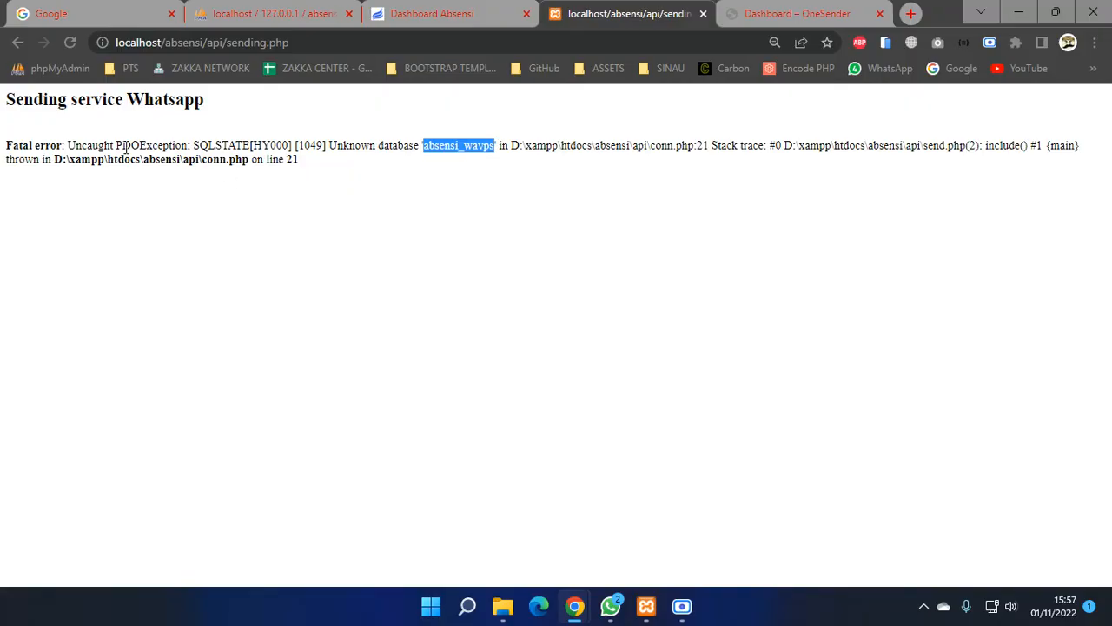
left_click(378, 145)
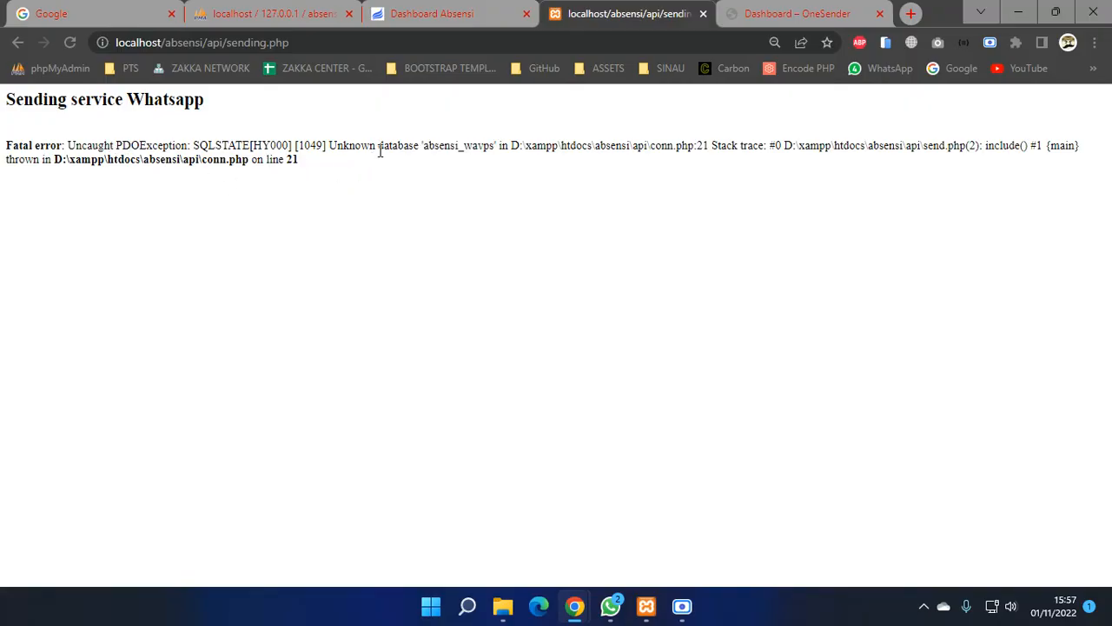
left_click(502, 606)
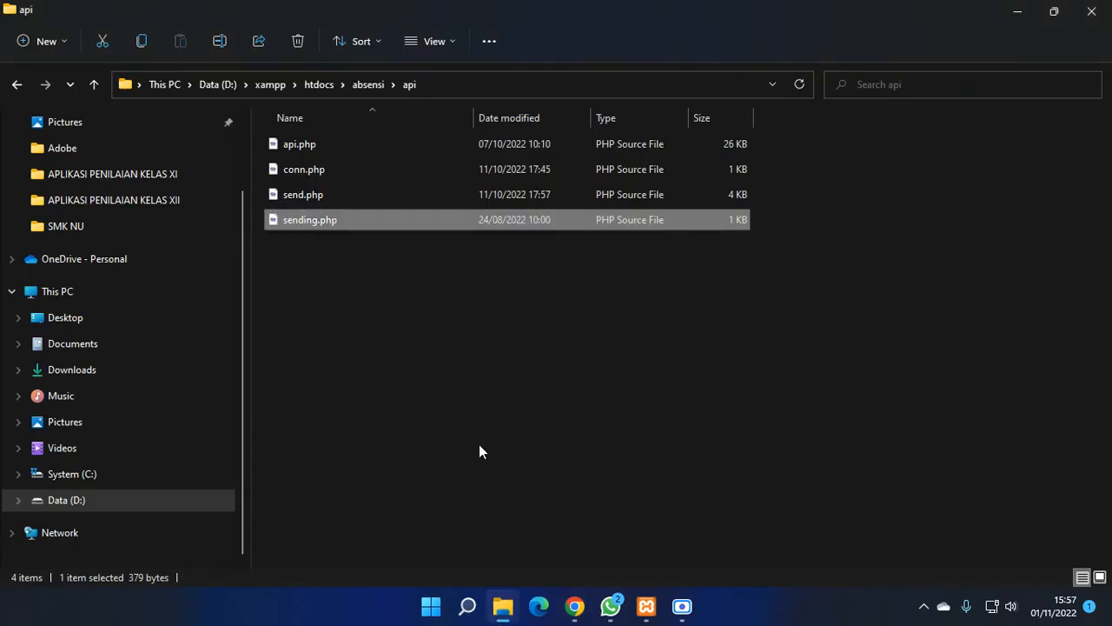
left_click(315, 169)
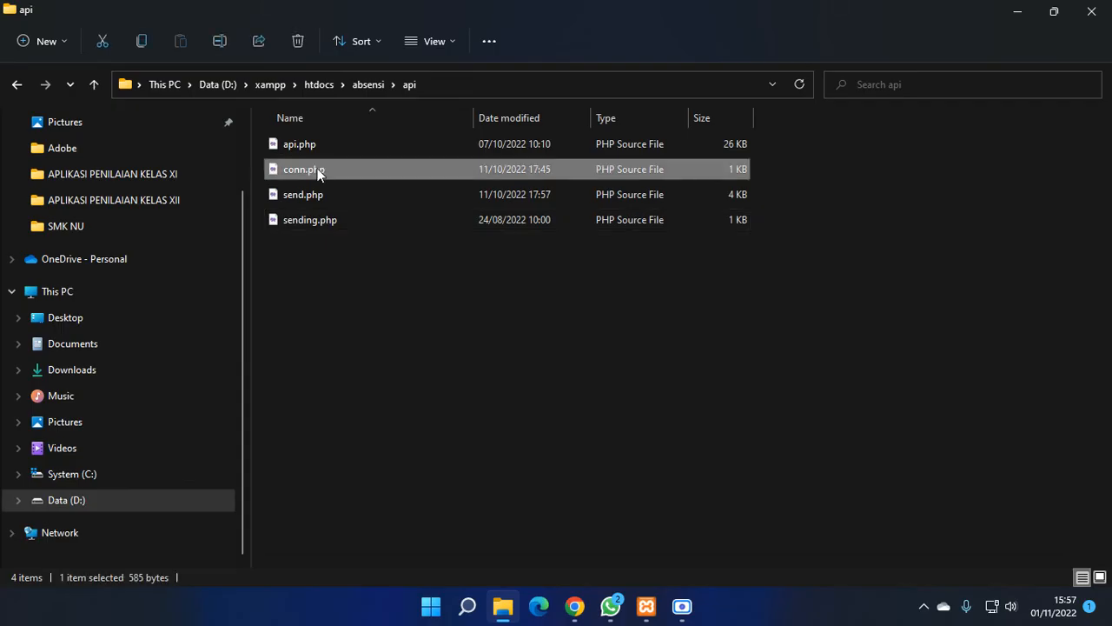
right_click(319, 172)
mouse_move(401, 247)
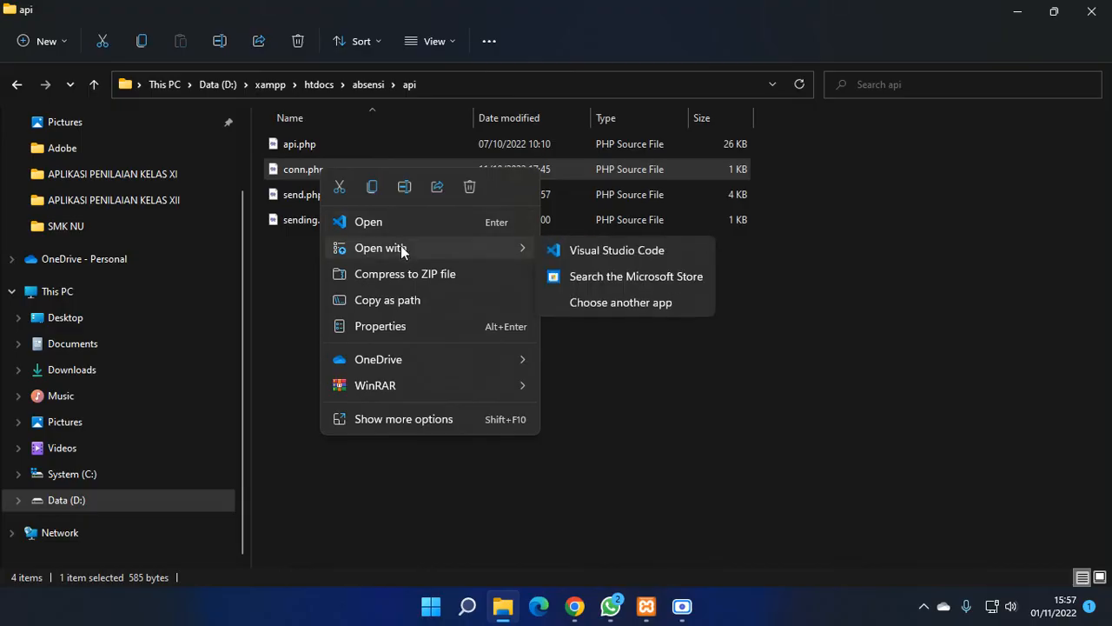
left_click(591, 303)
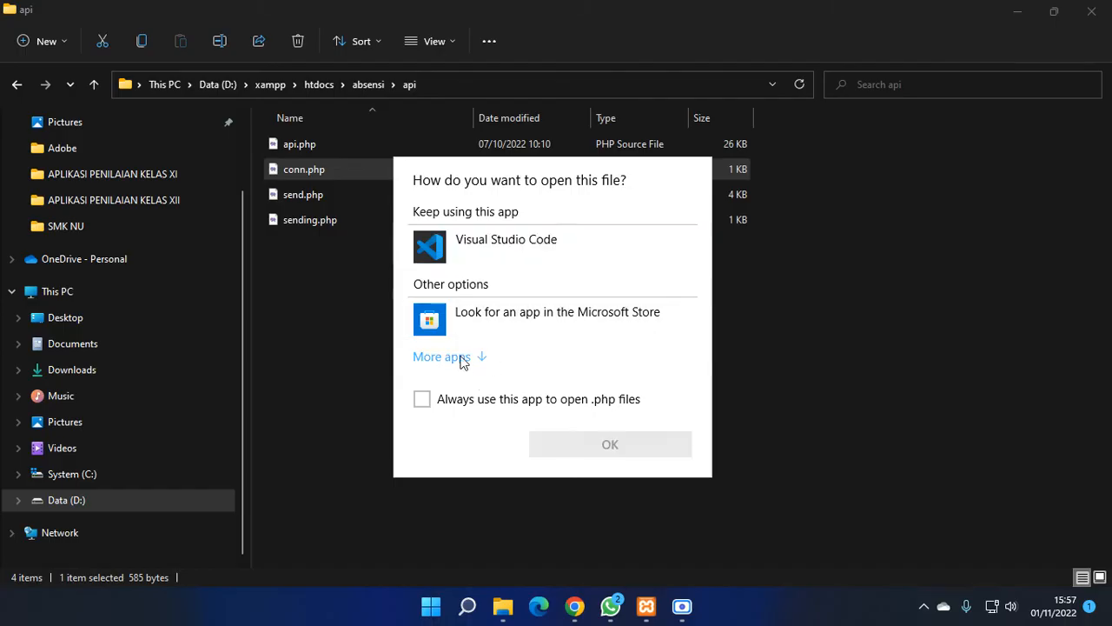
left_click(462, 358)
scroll(469, 365, "down", 1)
left_click(486, 309)
left_click(619, 547)
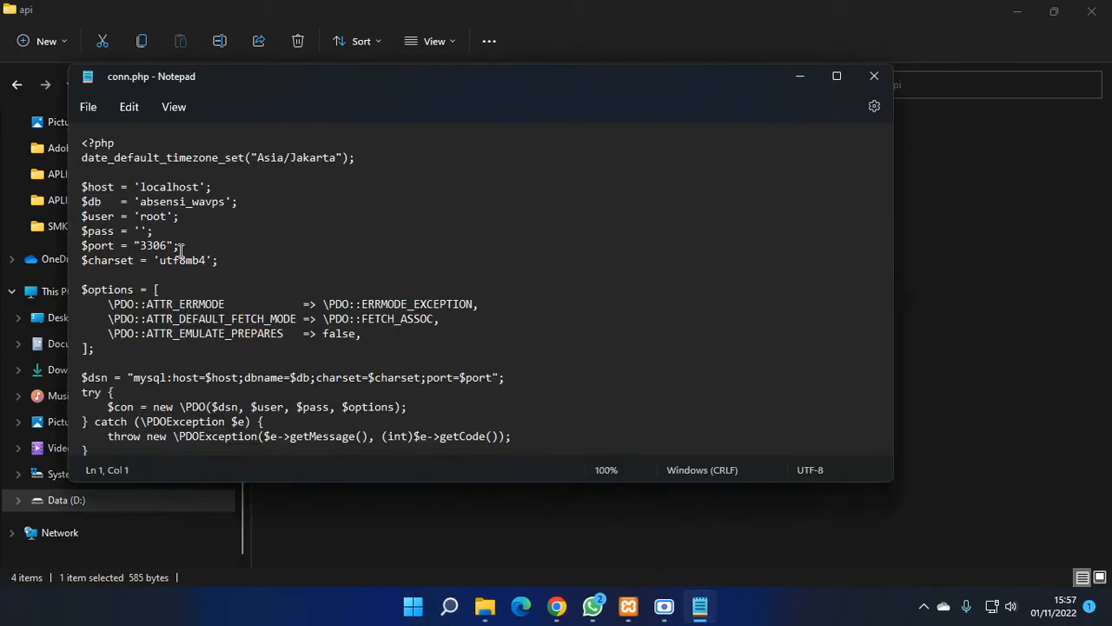
- Change $db from 'absensi_wavps' to 'absensi' and save conn.php on closing
left_click(164, 209)
key("Delete")
key("Delete")
key("Delete")
key("Delete")
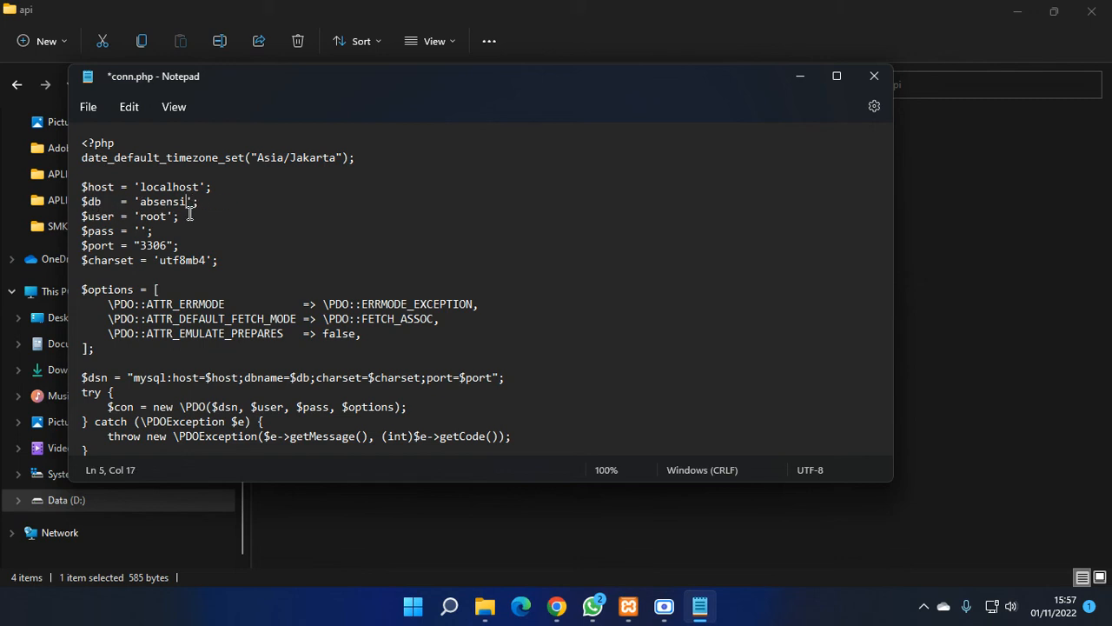
left_click(873, 77)
left_click(383, 320)
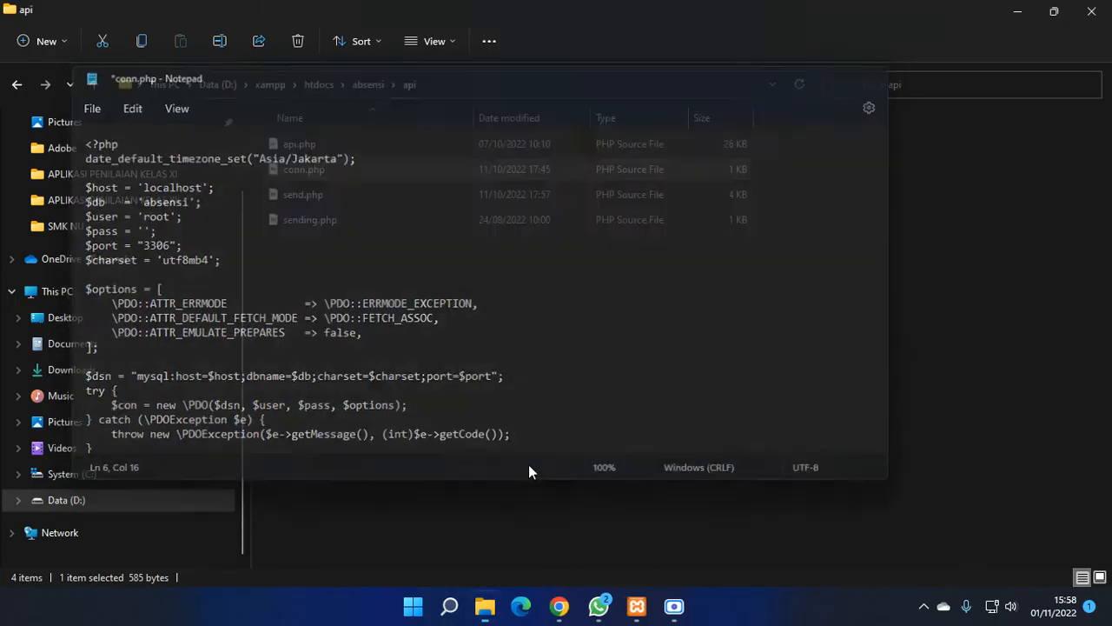
- Return to sending.php showing the zeroed Statistik hari ini, then view phpMyAdmin's absensi database
mouse_move(572, 604)
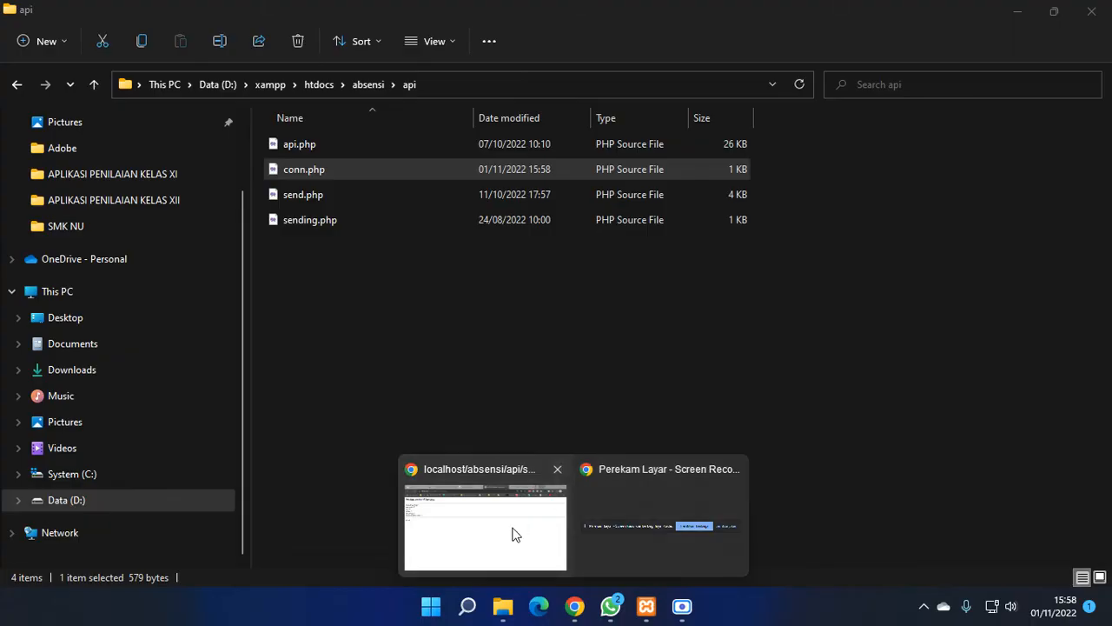
left_click(513, 531)
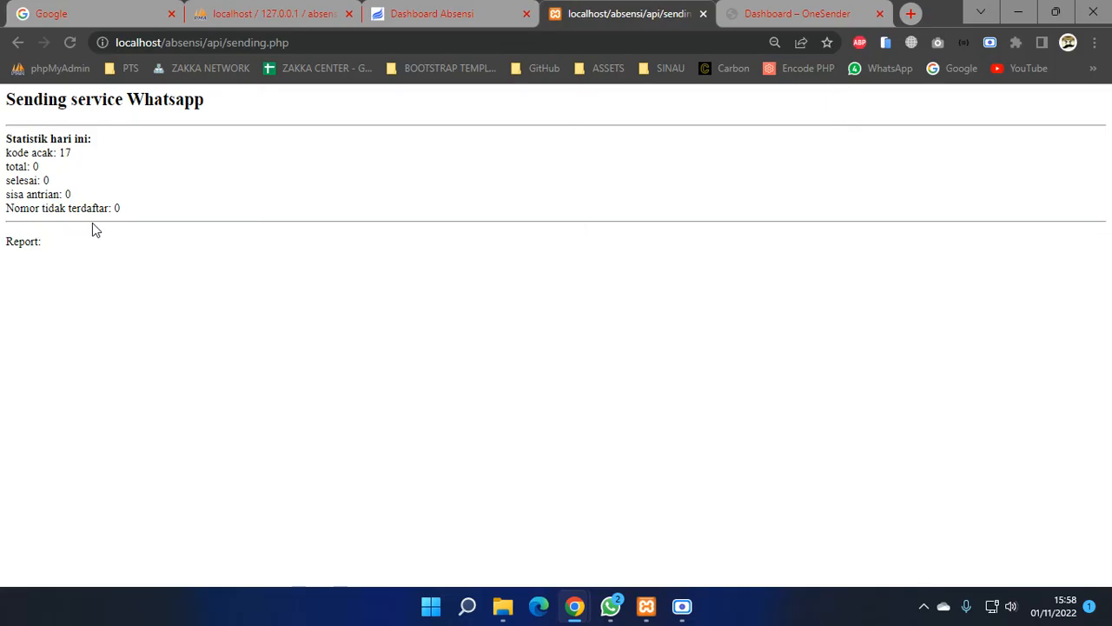
left_click(267, 21)
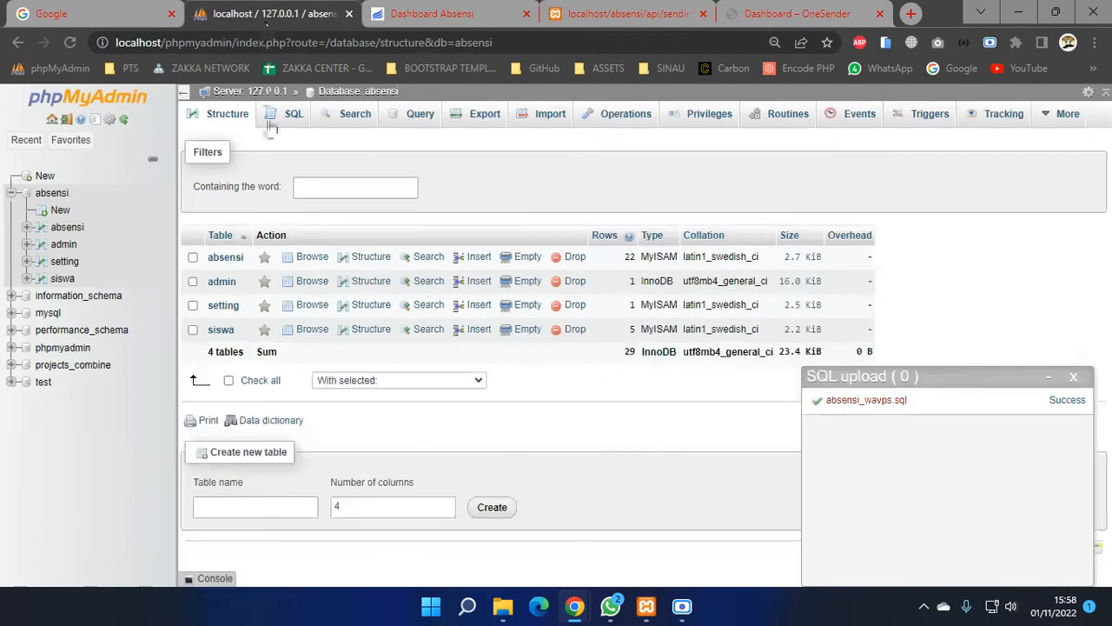
left_click(226, 259)
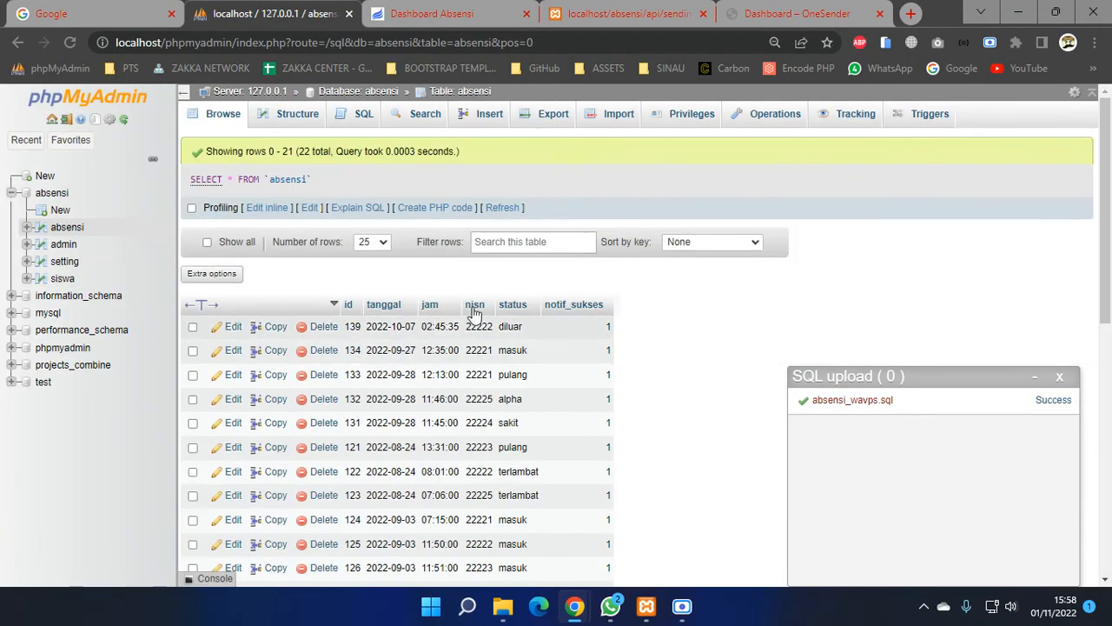
left_click(597, 11)
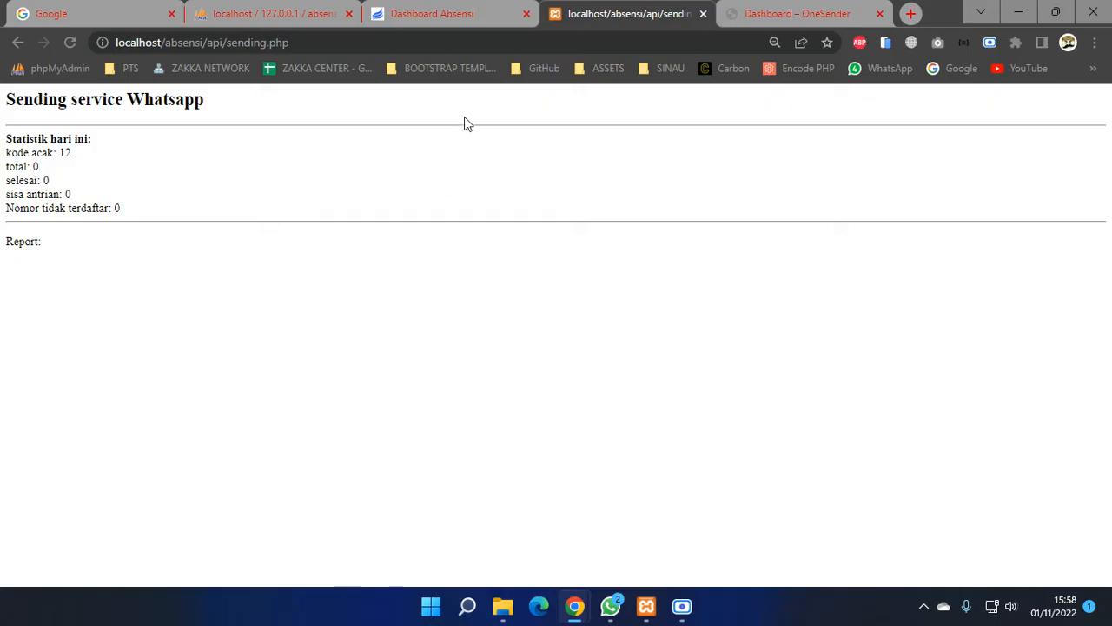
- Open Scan QRCode twice, dismiss both Camera not found! alerts, and return to the sending.php statistics
left_click(466, 17)
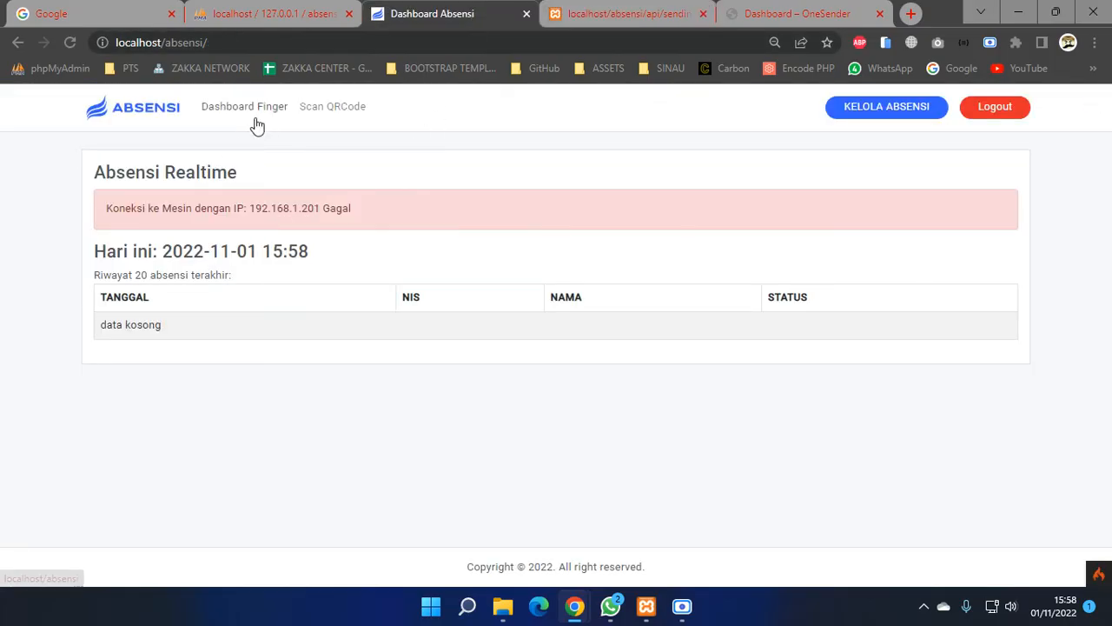
left_click(327, 119)
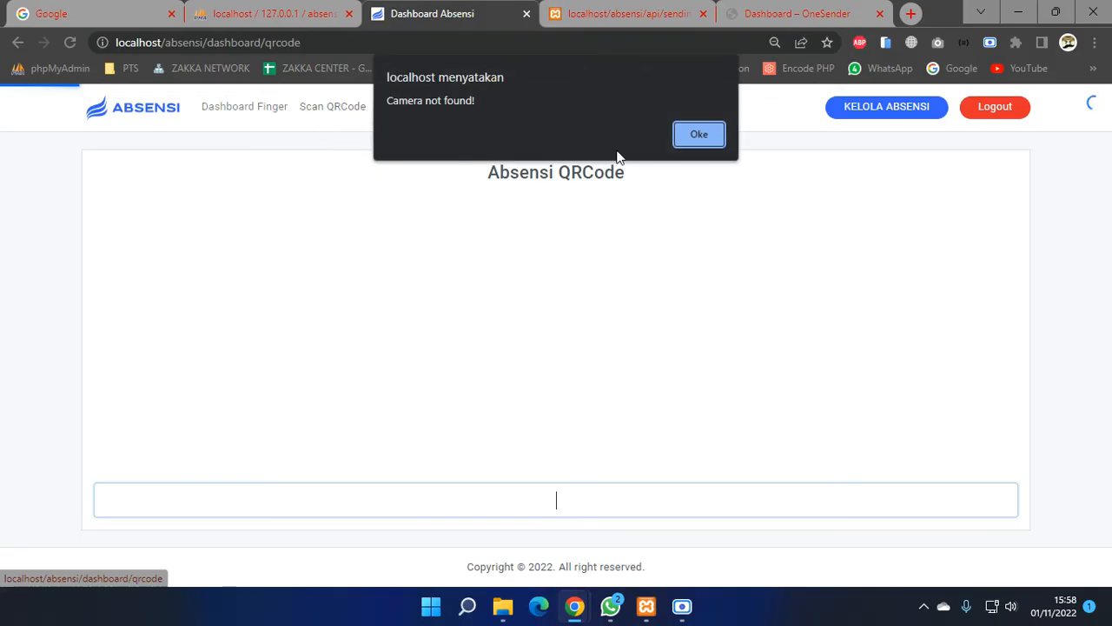
left_click(682, 134)
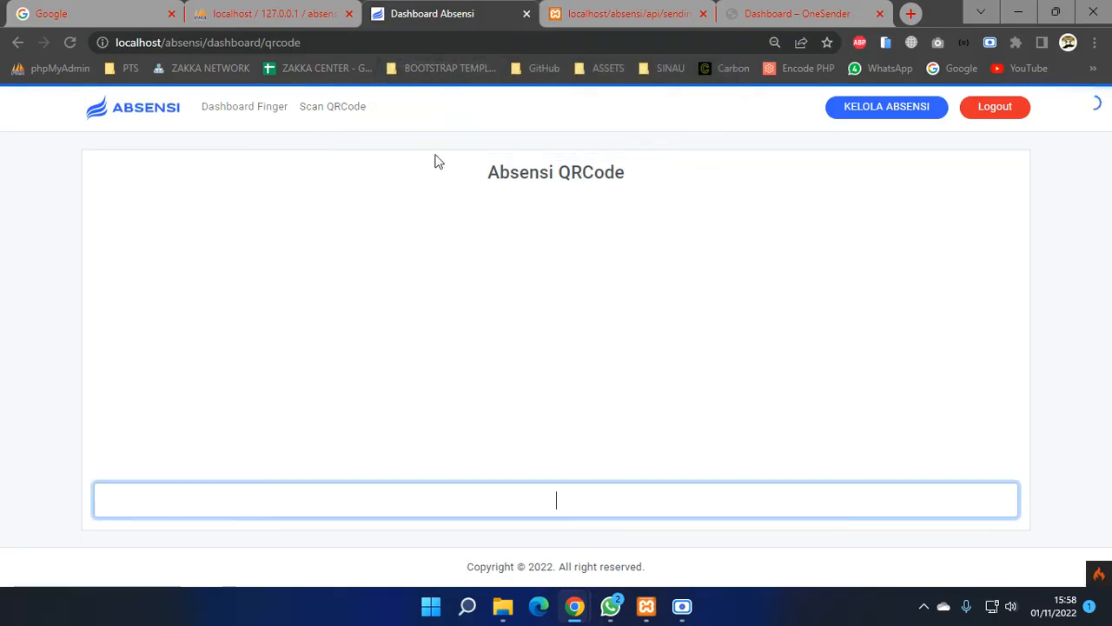
left_click(368, 119)
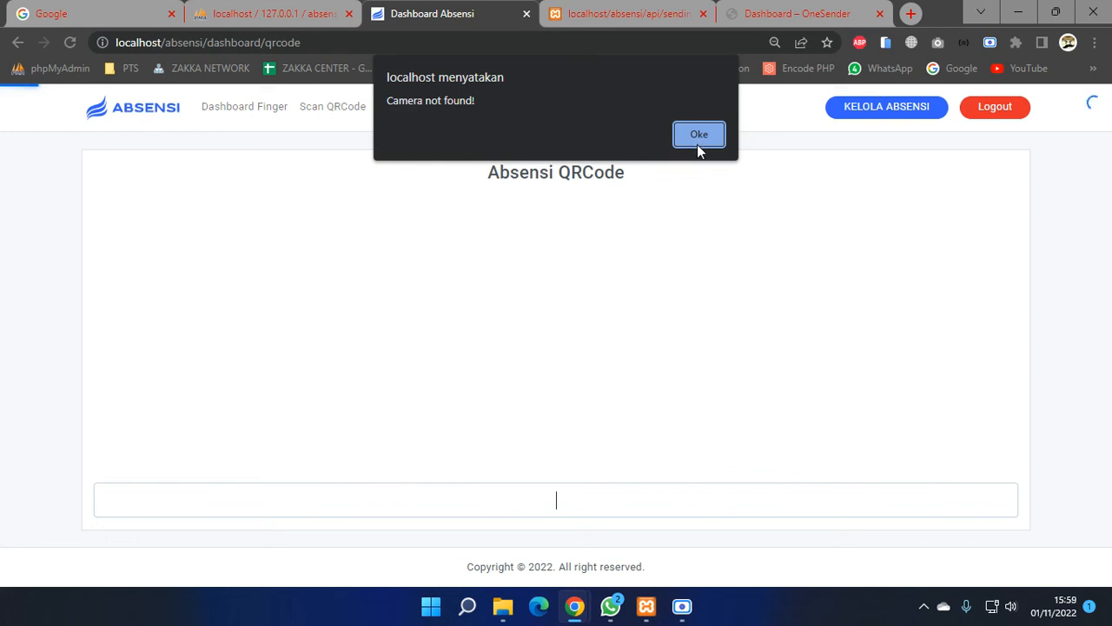
left_click(699, 144)
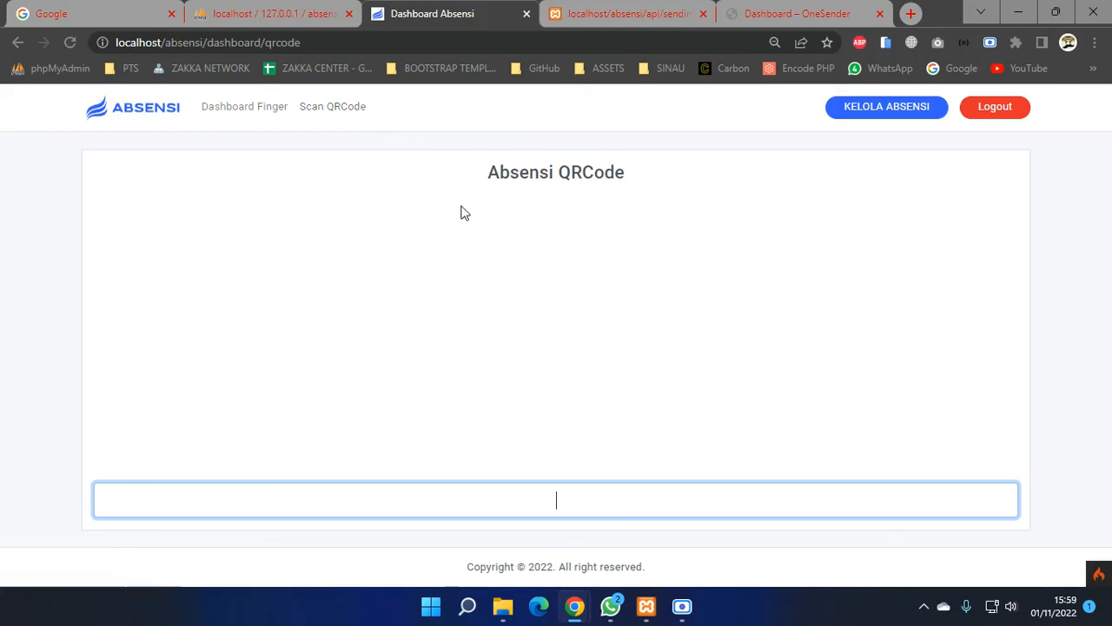
left_click(654, 10)
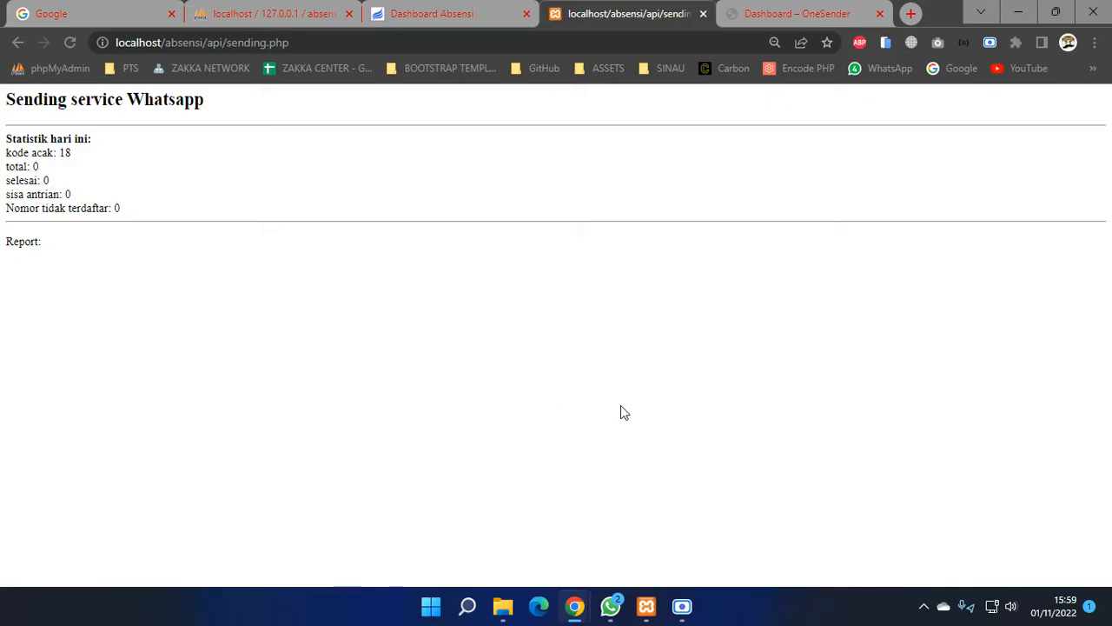
left_click(682, 606)
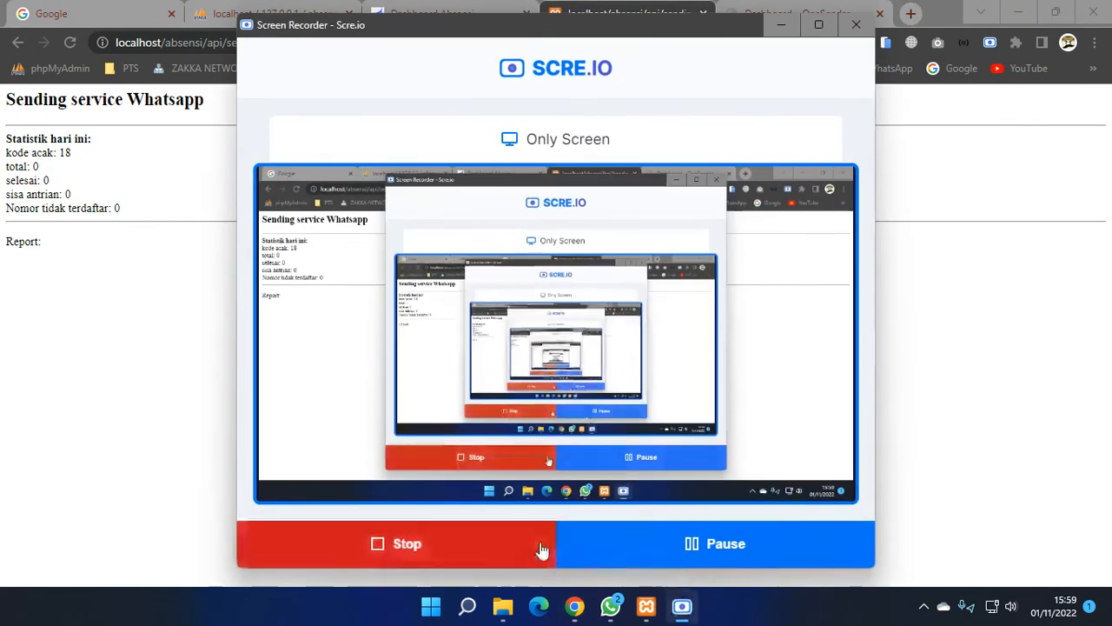